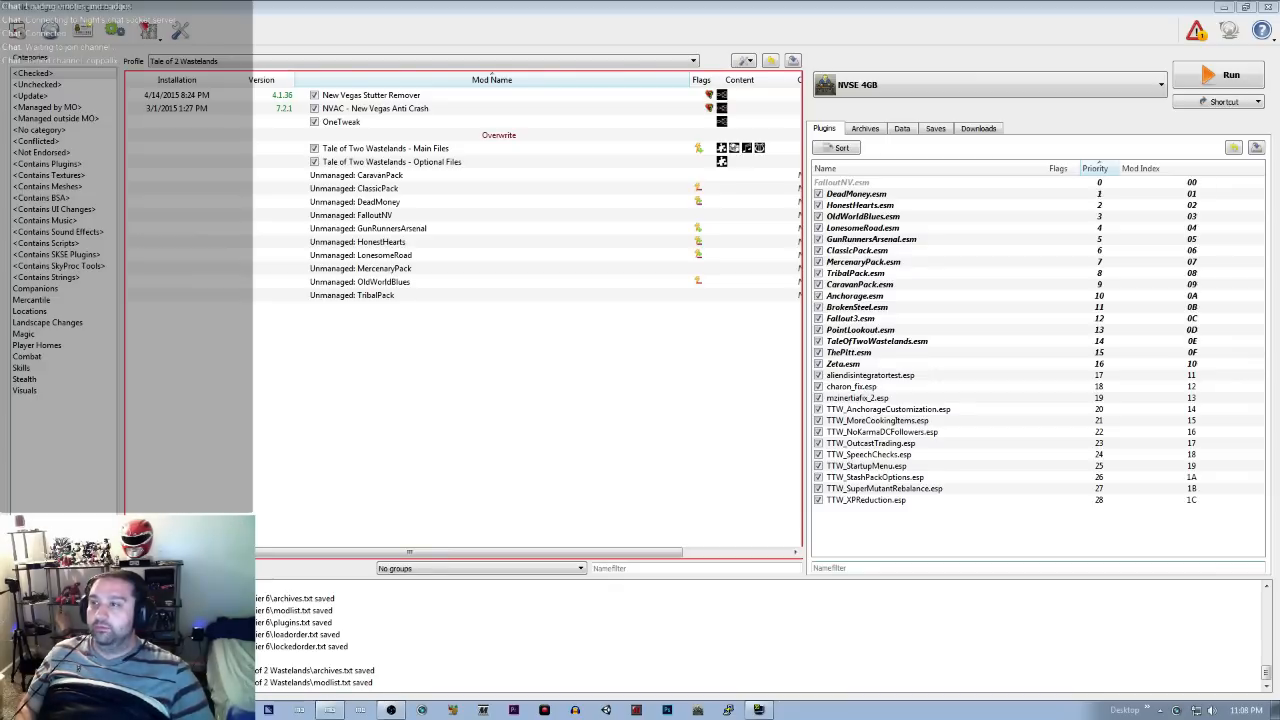
# Step: Bring the browser window with the Tale of Two Wastelands Alpha Download page onto the main screen and maximize it
pyautogui.moveTo(0, 530); pyautogui.dragTo(349, 346)
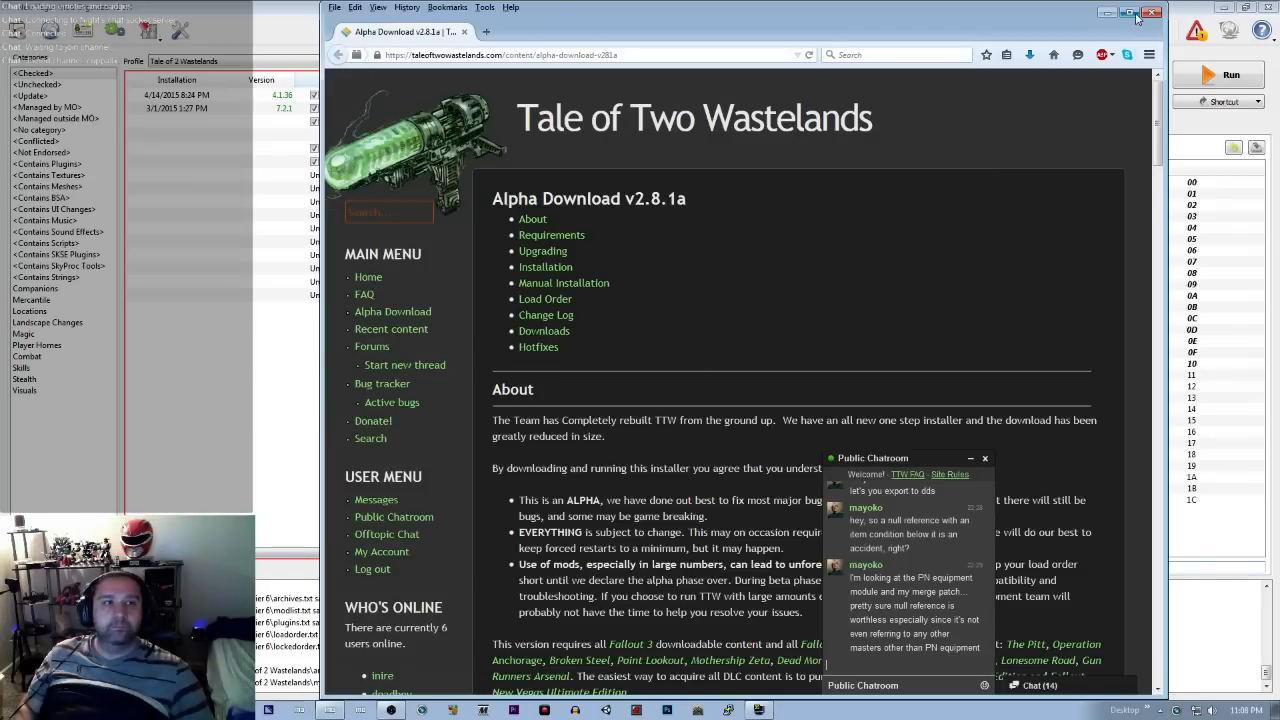
pyautogui.moveTo(1122, 12); pyautogui.dragTo(798, 7)
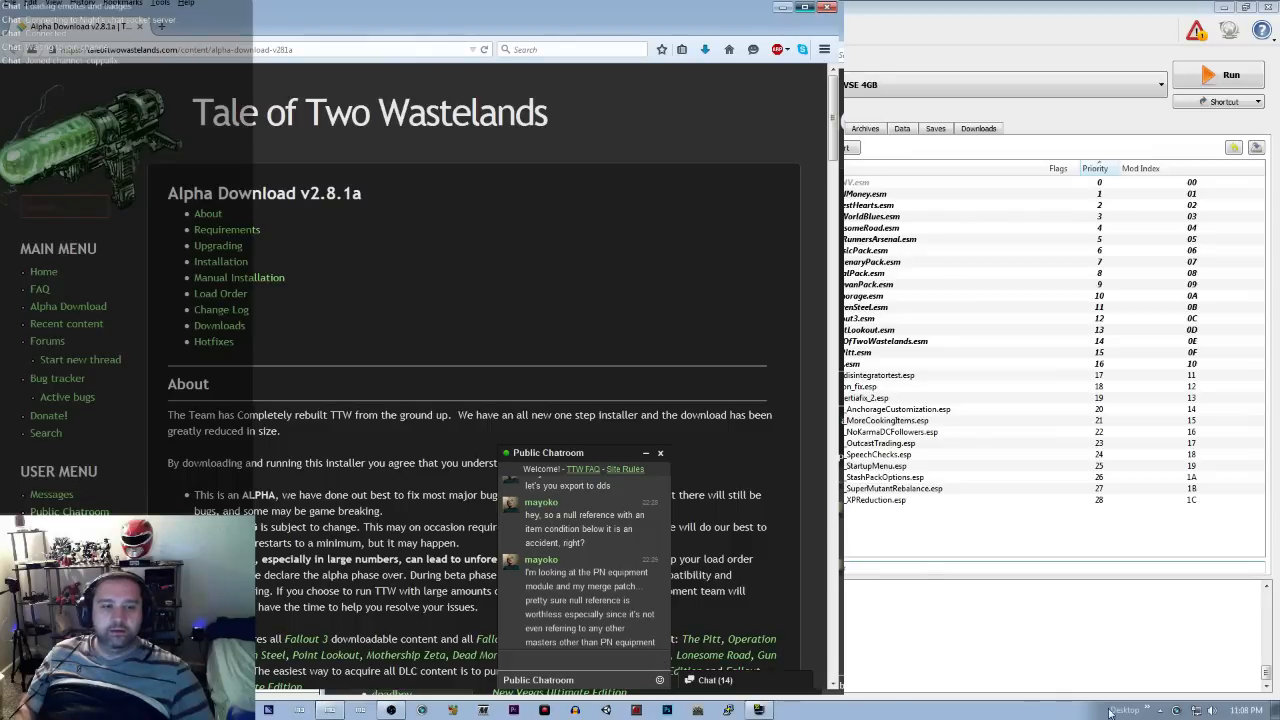
pyautogui.click(1166, 710)
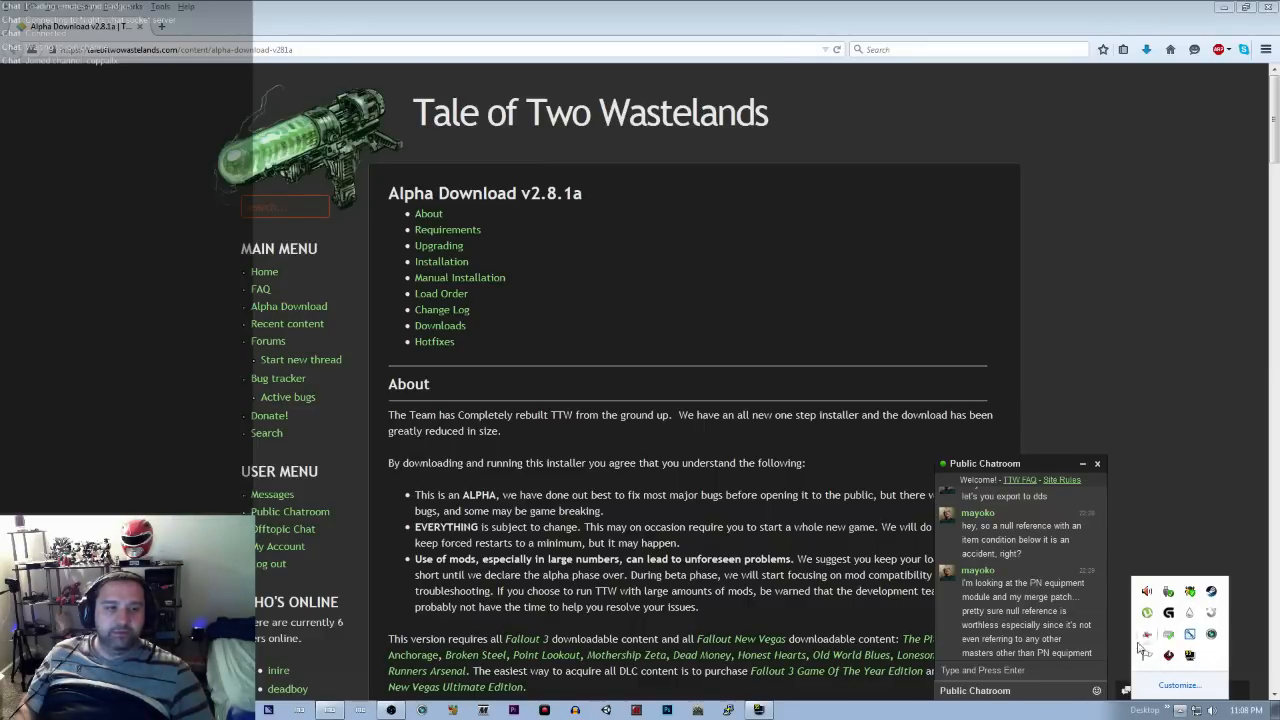
pyautogui.click(1188, 457)
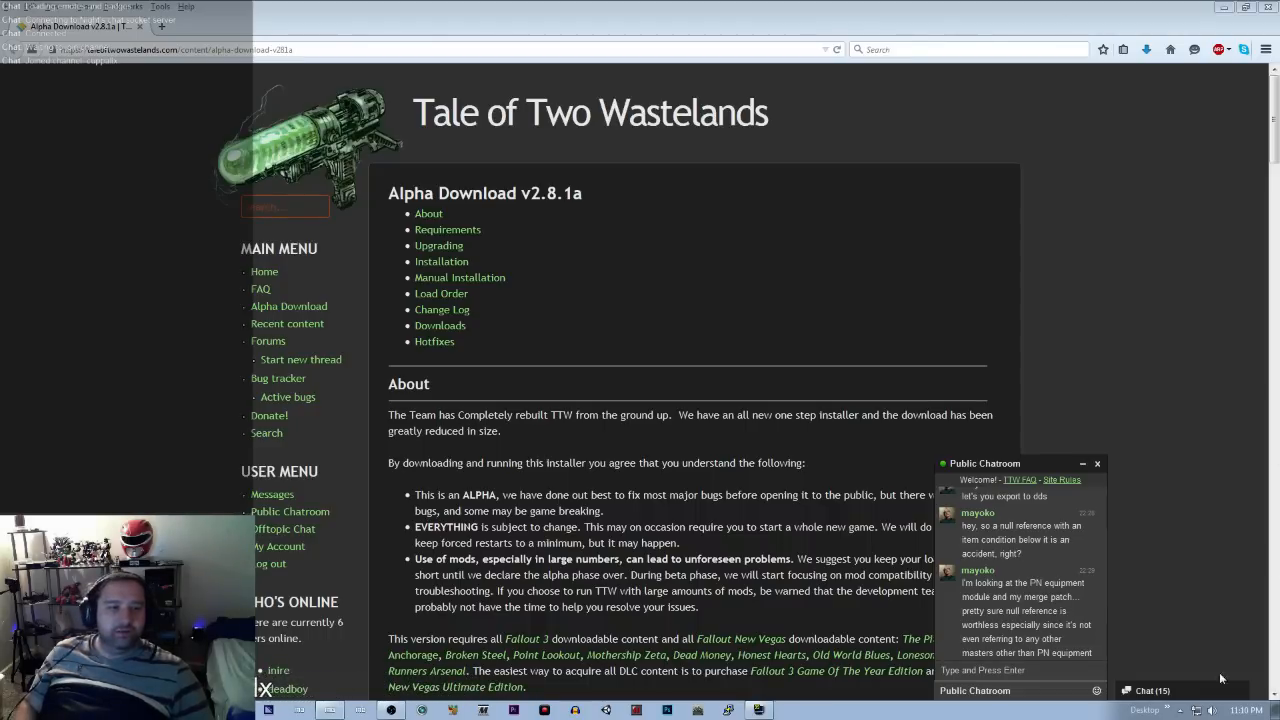
pyautogui.click(1244, 714)
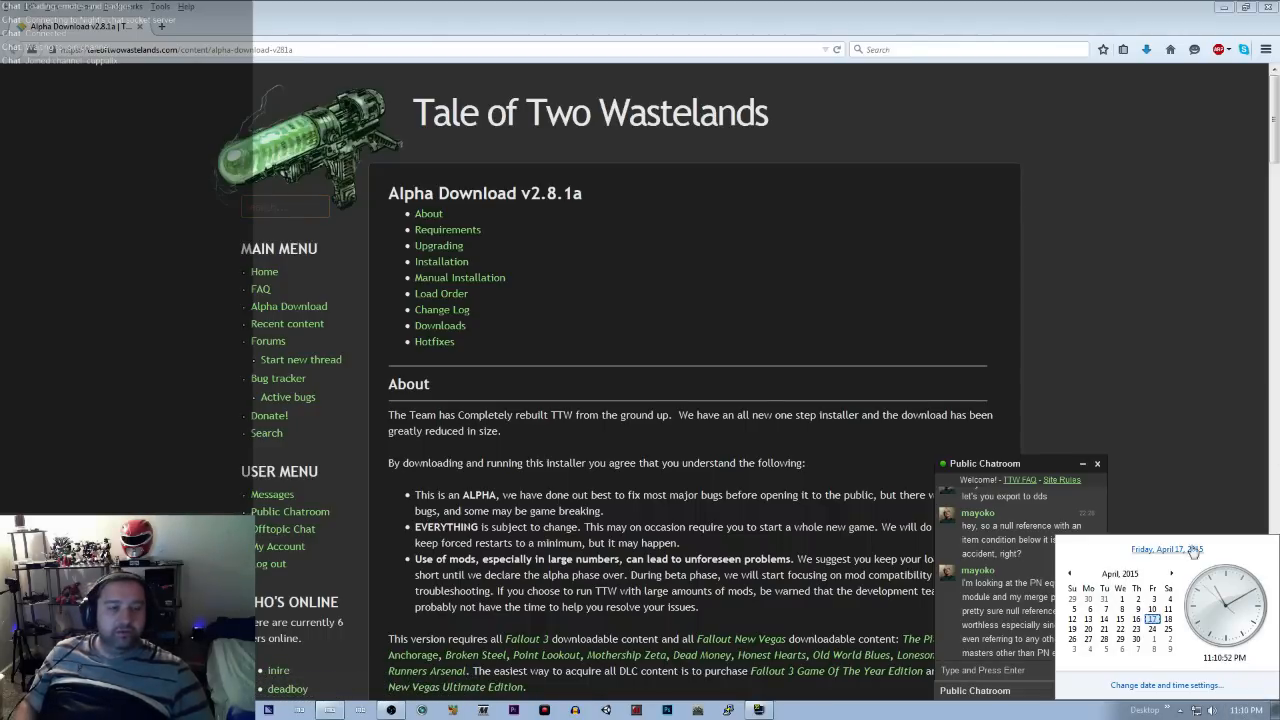
pyautogui.click(1136, 260)
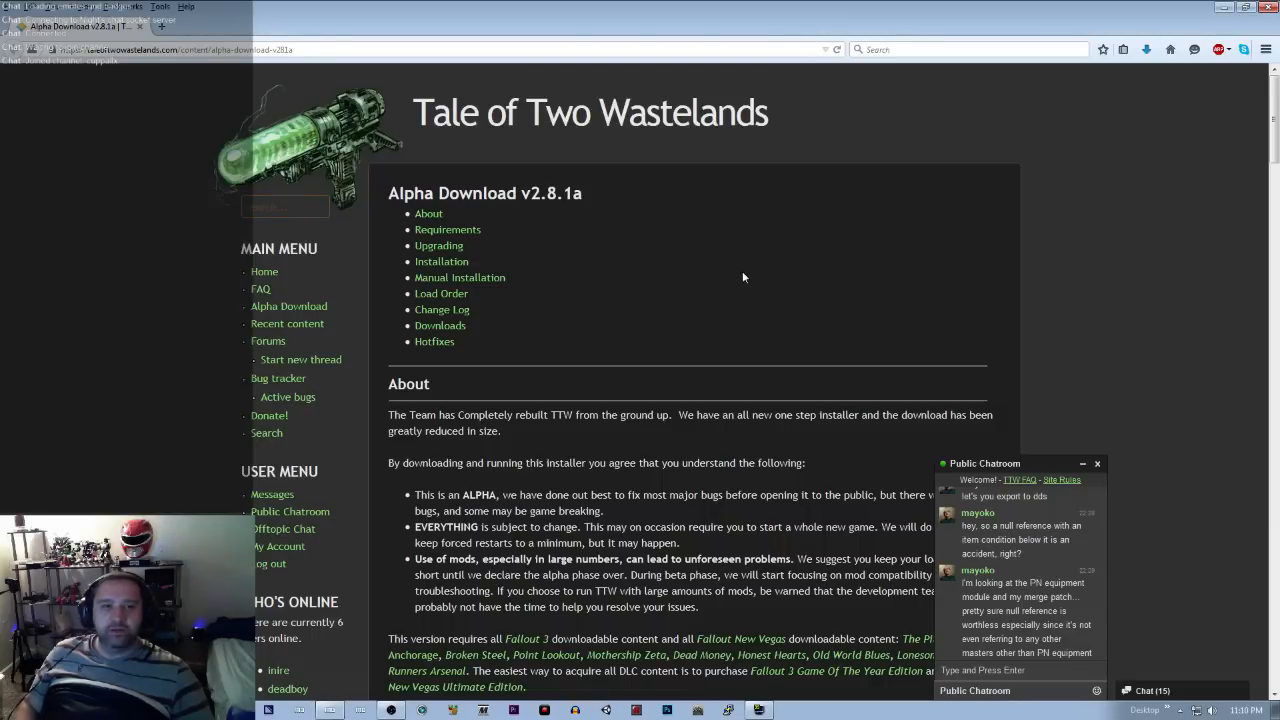
# Step: Minimize the Public Chatroom and look through the Alpha Download page from its requirements and installation instructions to the downloads
pyautogui.click(1082, 464)
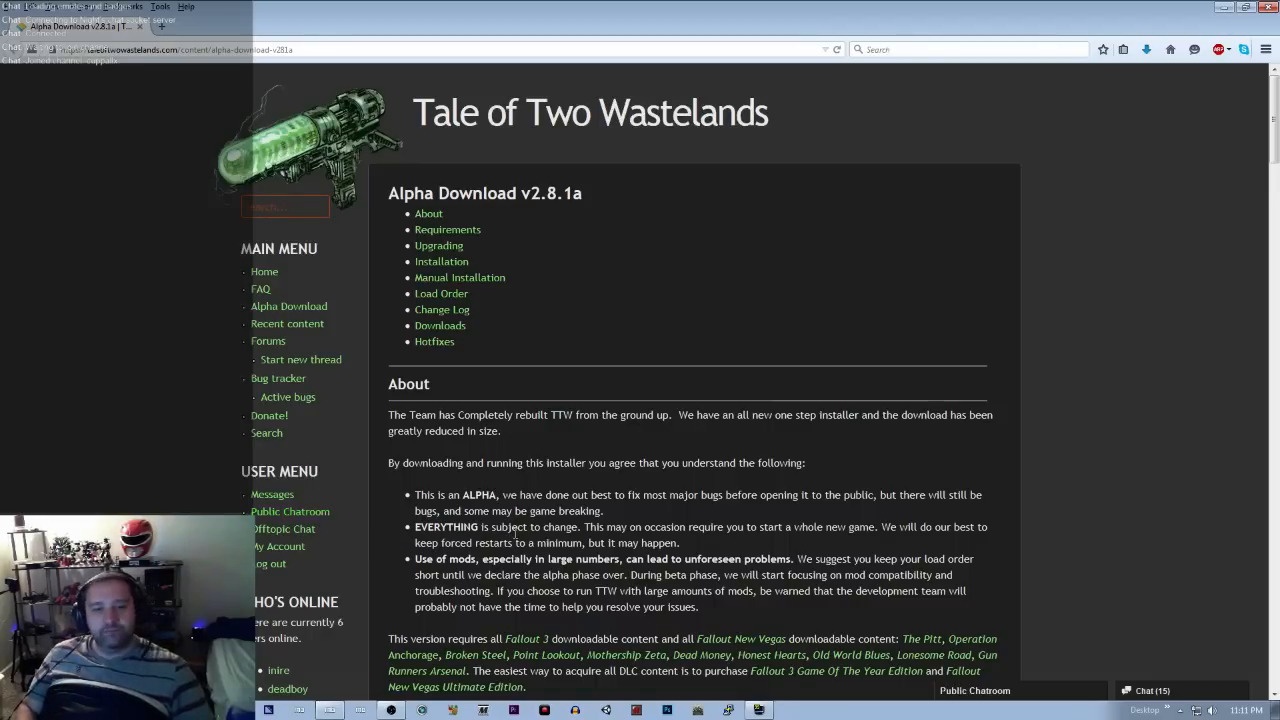
pyautogui.scroll(-15, 607, 532)
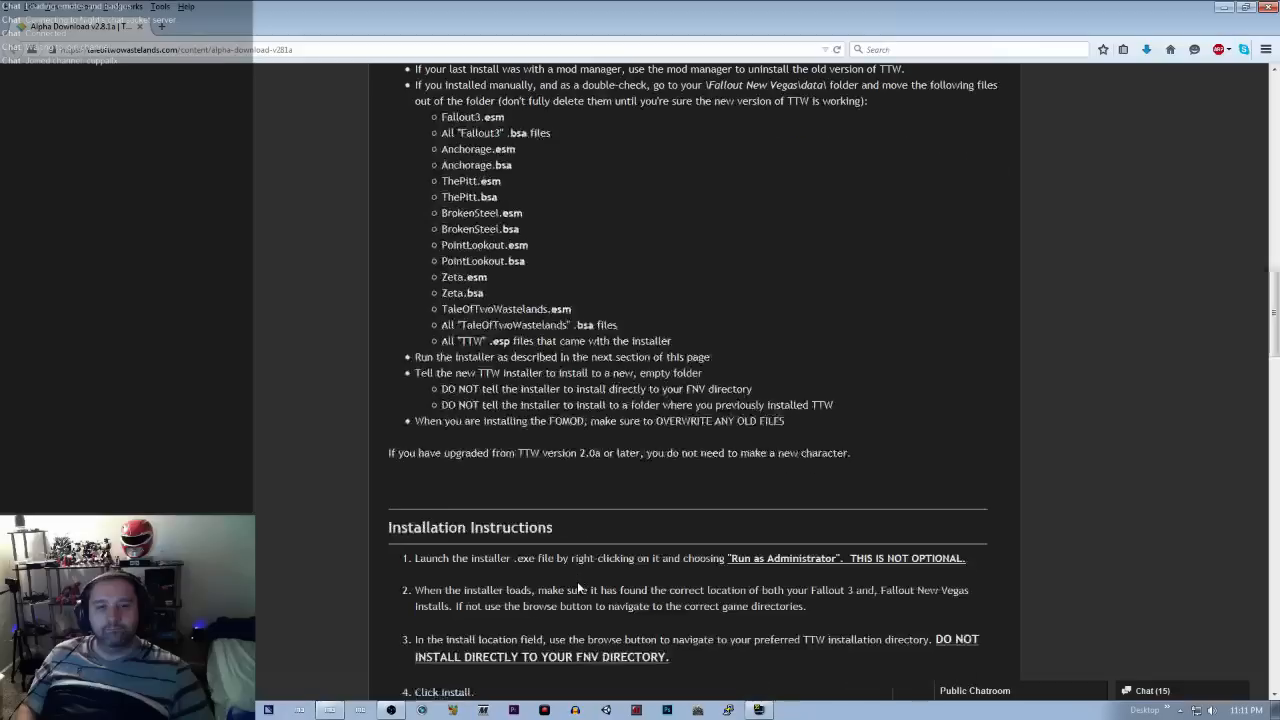
pyautogui.scroll(-10, 577, 588)
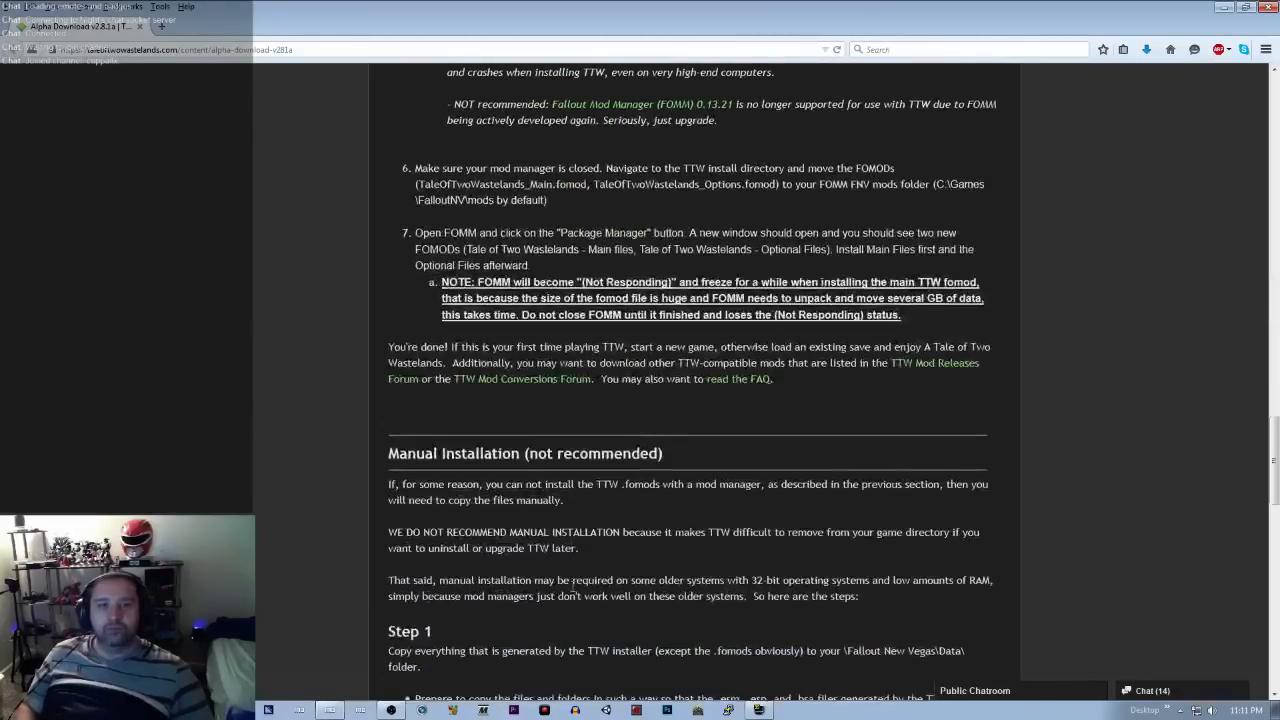
pyautogui.scroll(-12, 572, 592)
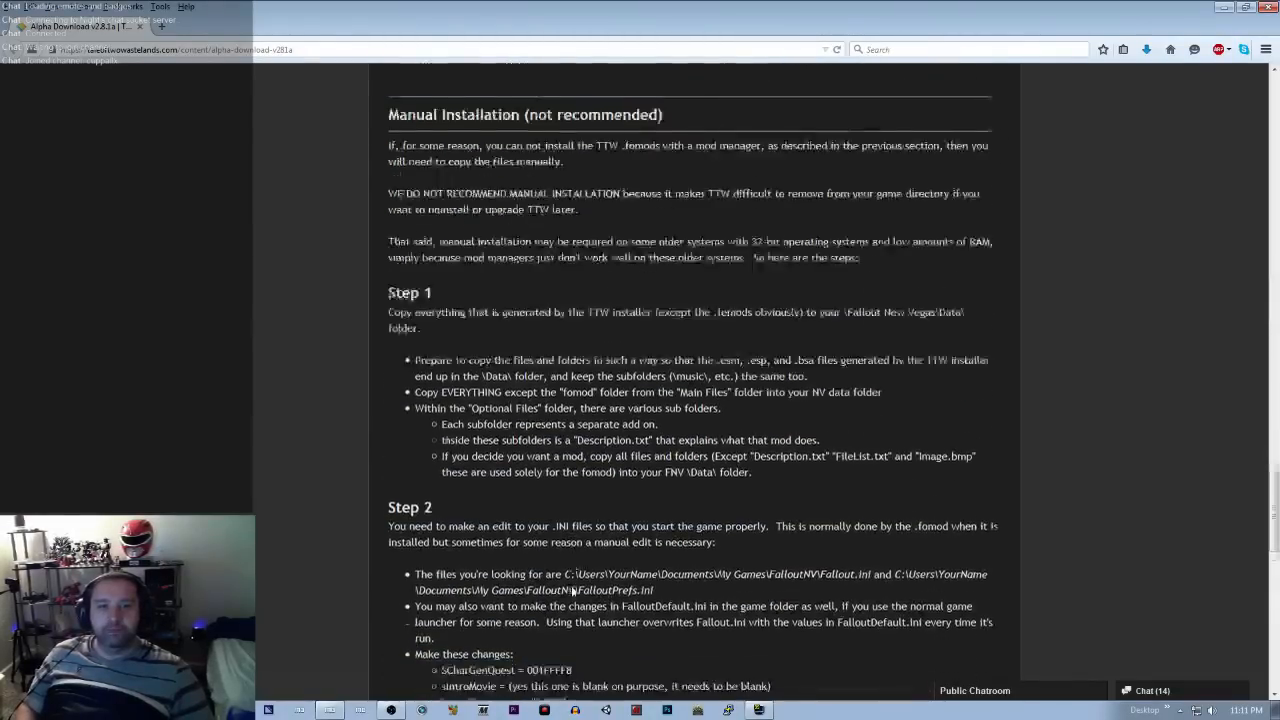
pyautogui.scroll(15, 175, 336)
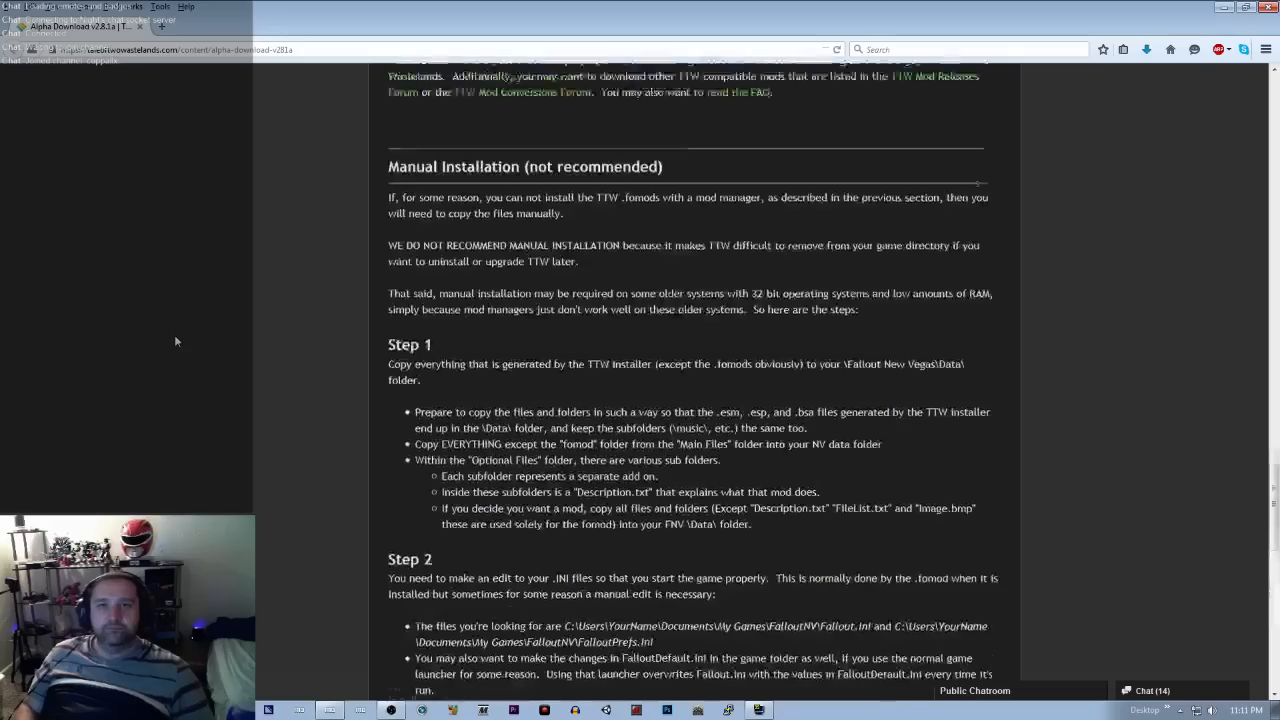
pyautogui.scroll(10, 174, 334)
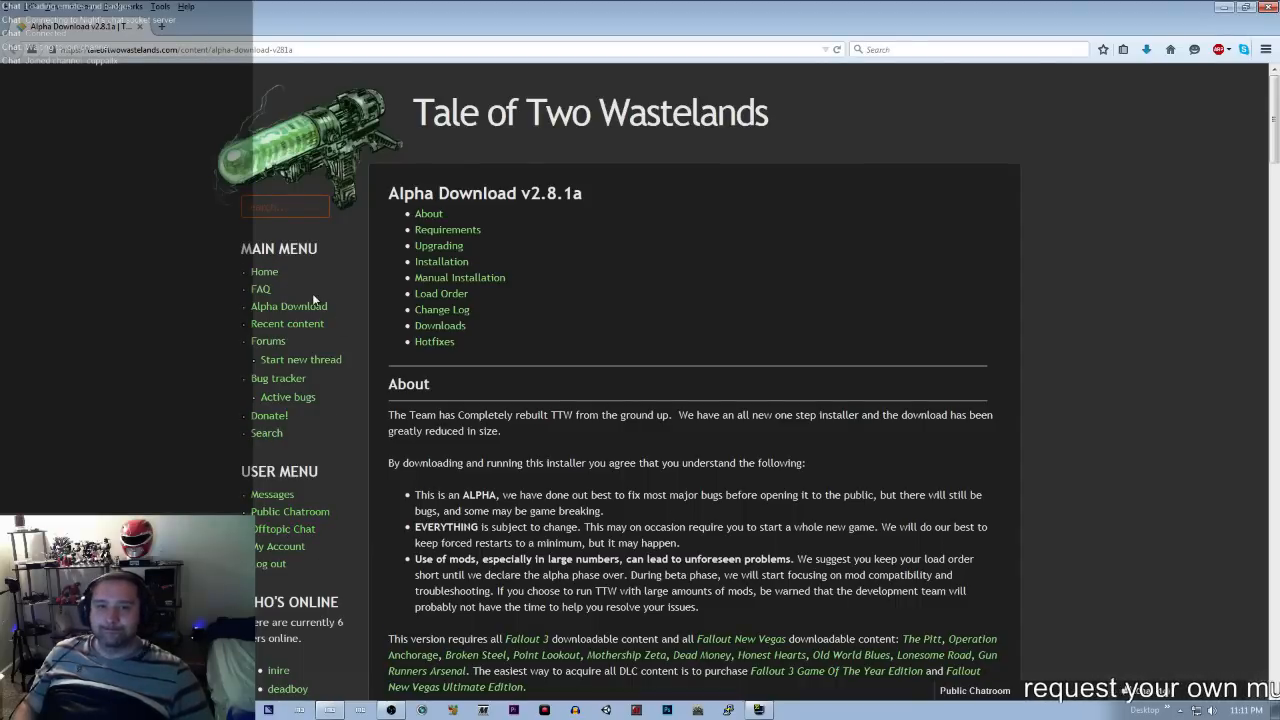
pyautogui.scroll(-15, 690, 437)
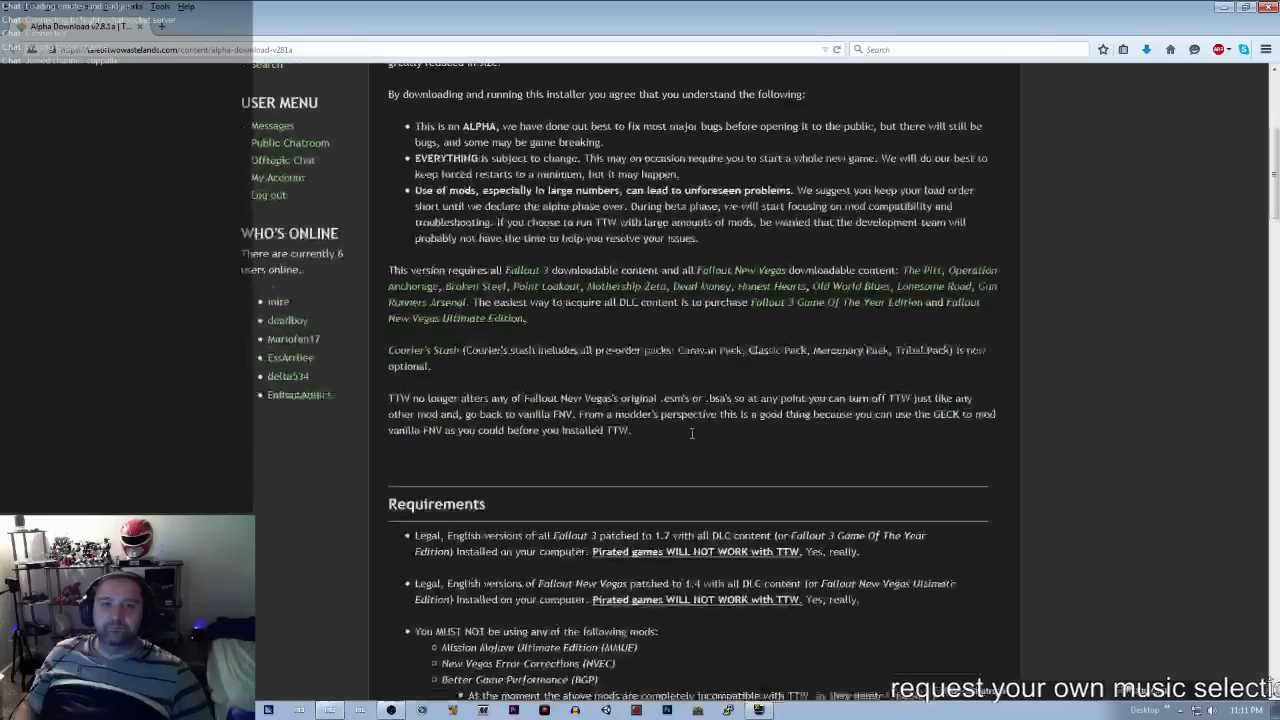
pyautogui.scroll(-15, 678, 456)
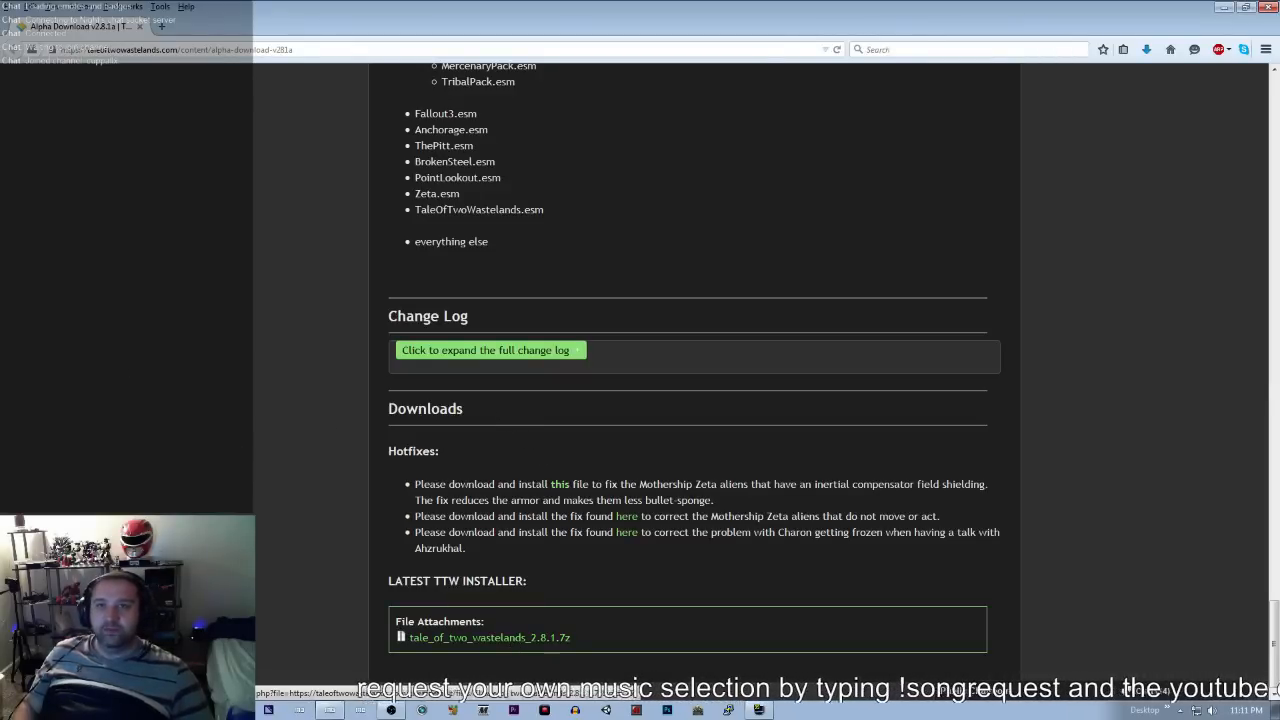
pyautogui.scroll(20, 234, 290)
pyautogui.scroll(15, 236, 294)
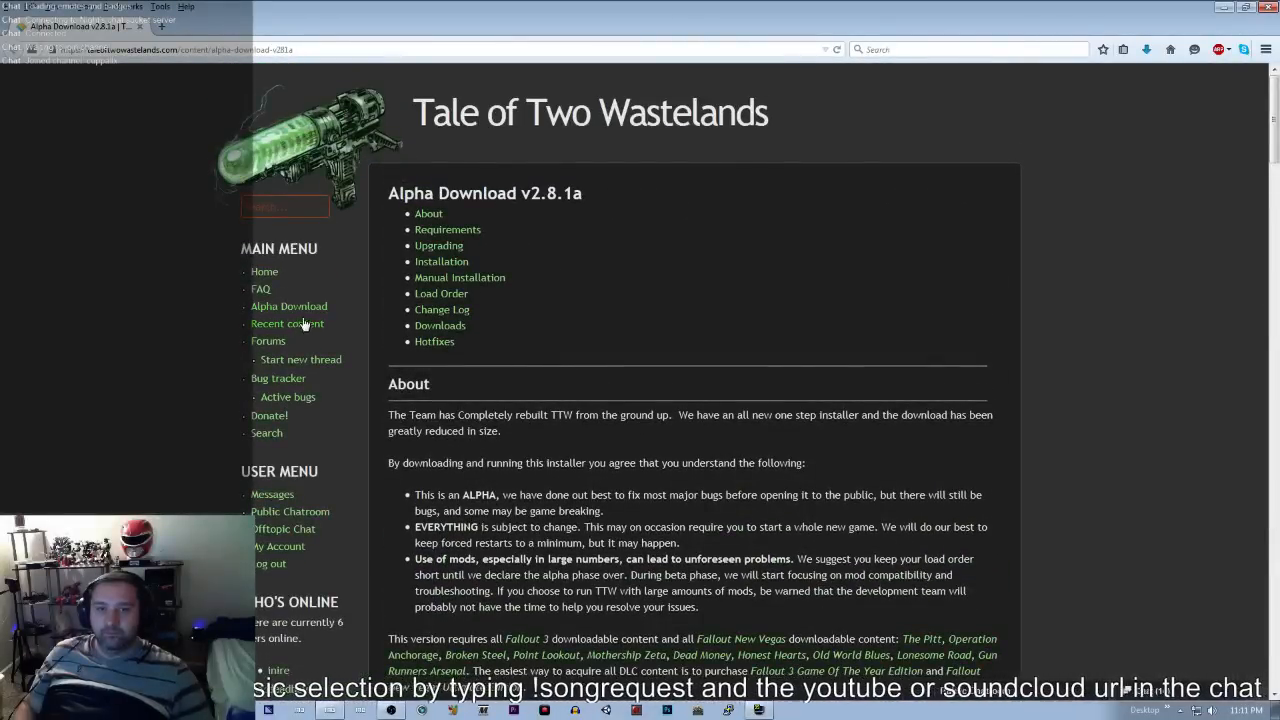
# Step: Go to the site's home page and open the full TTW Fixes 2.2.0 official bugfix pack post
pyautogui.click(266, 273)
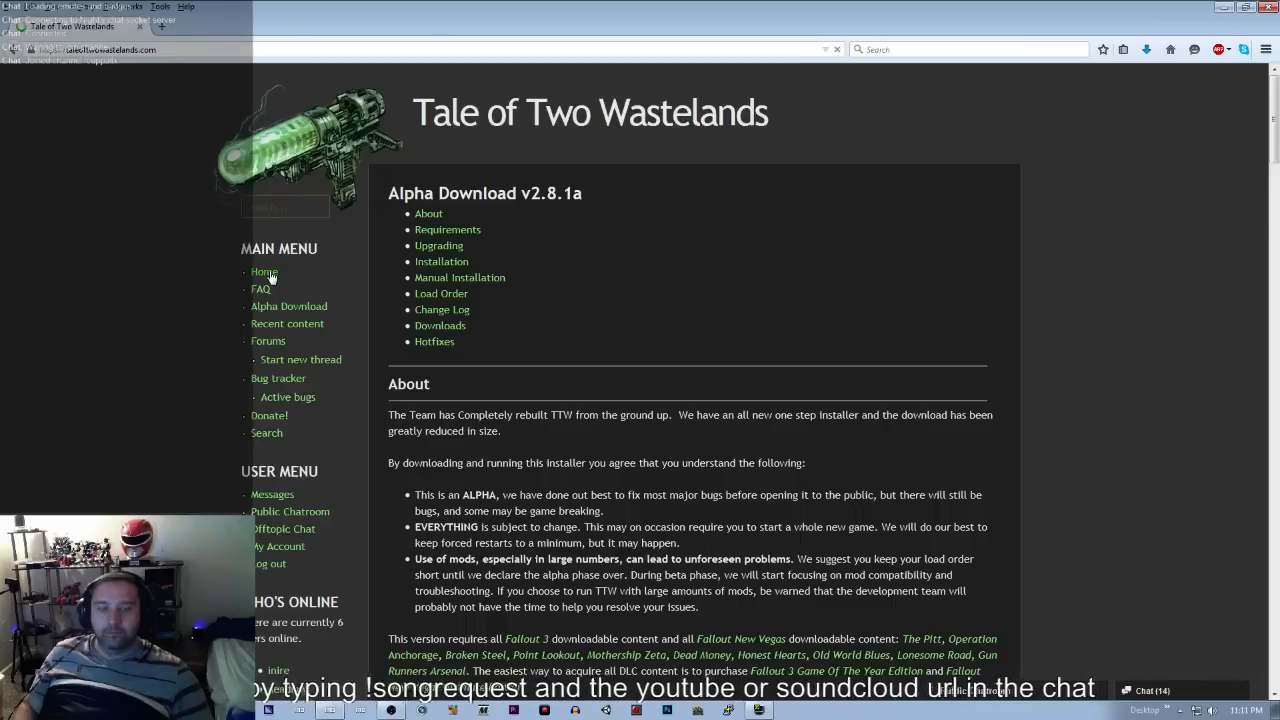
pyautogui.scroll(-1, 641, 614)
pyautogui.scroll(-15, 641, 614)
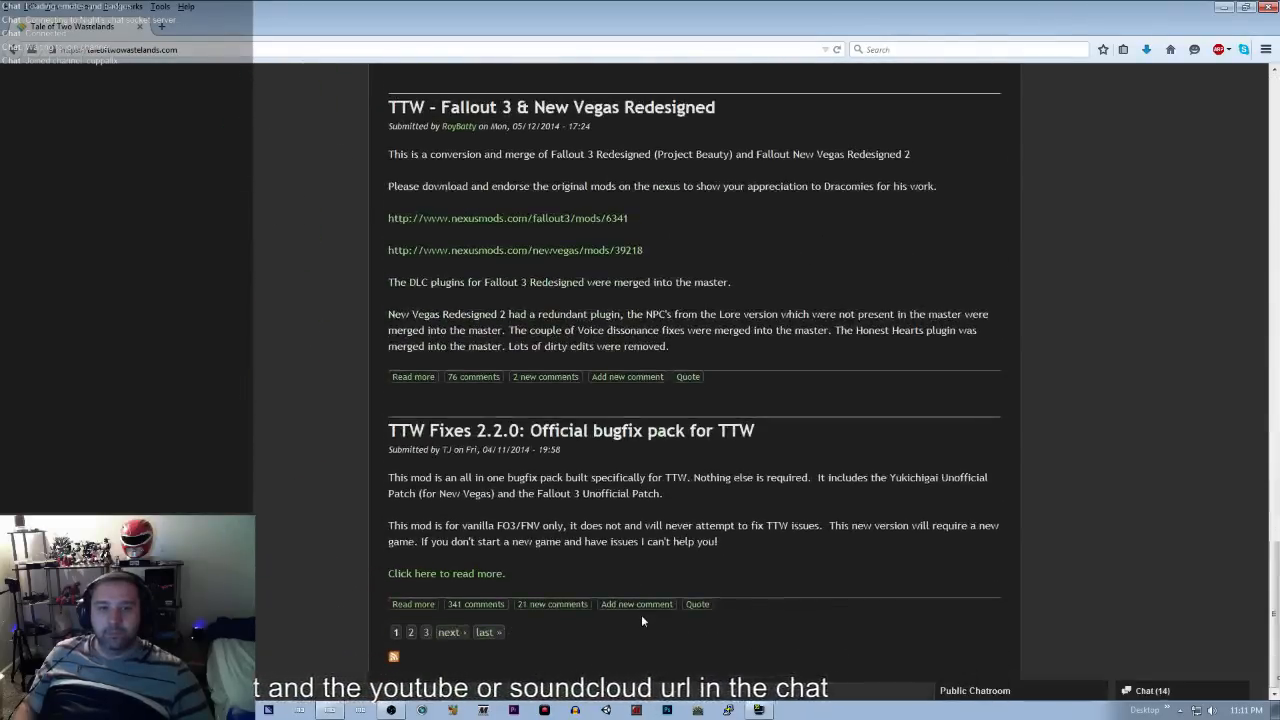
pyautogui.scroll(5, 641, 614)
pyautogui.scroll(-5, 622, 586)
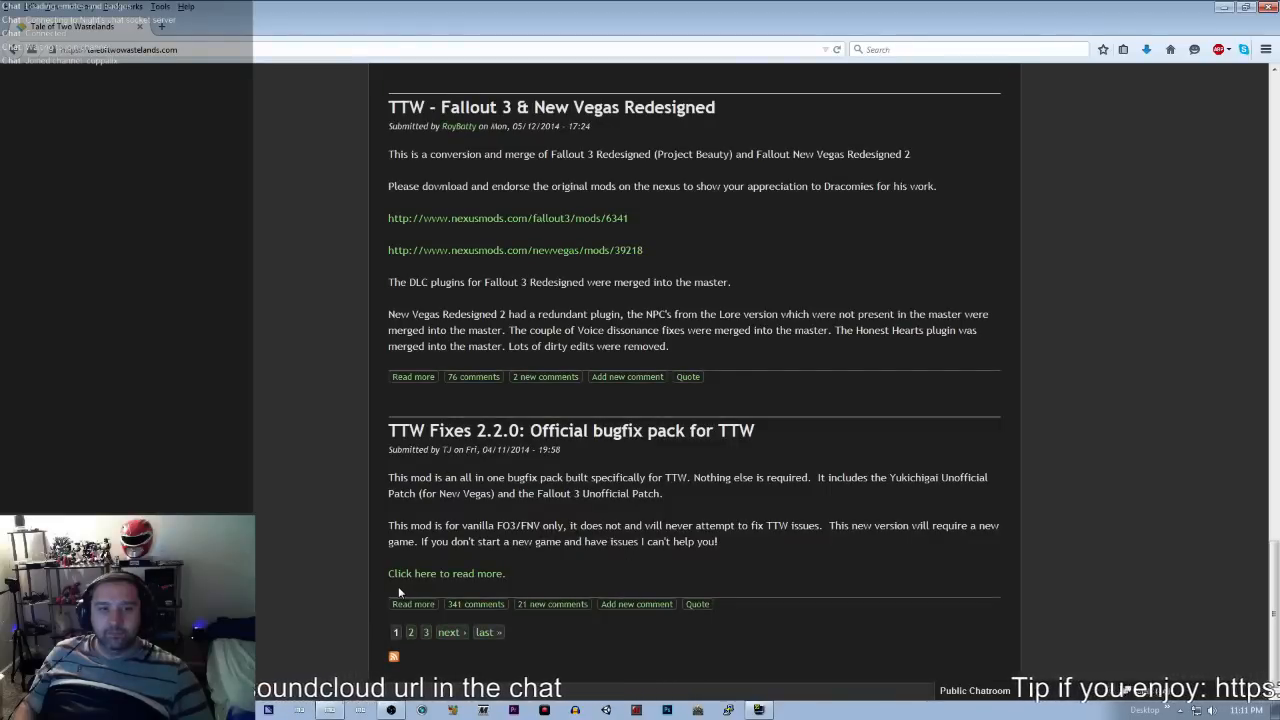
pyautogui.click(452, 577)
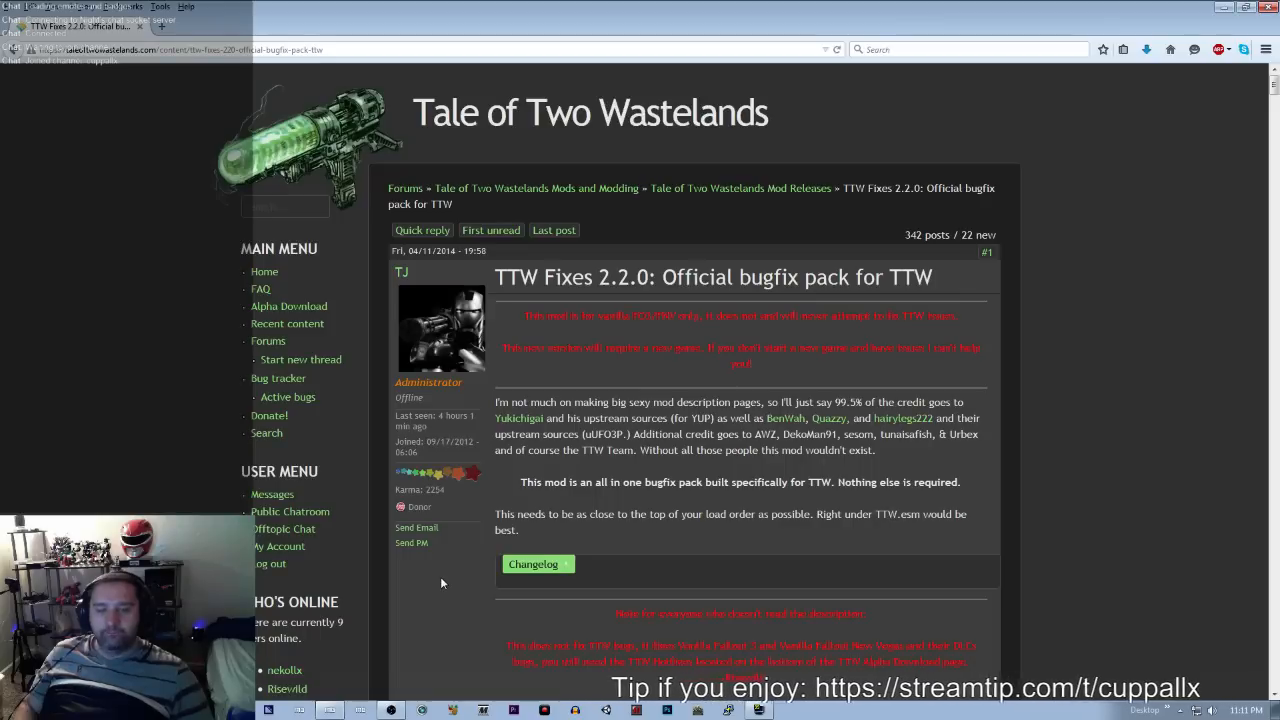
# Step: Examine the TTW Fixes 2.2.0 thread, including its description, load order advice, file attachment and user comments
pyautogui.scroll(-5, 538, 576)
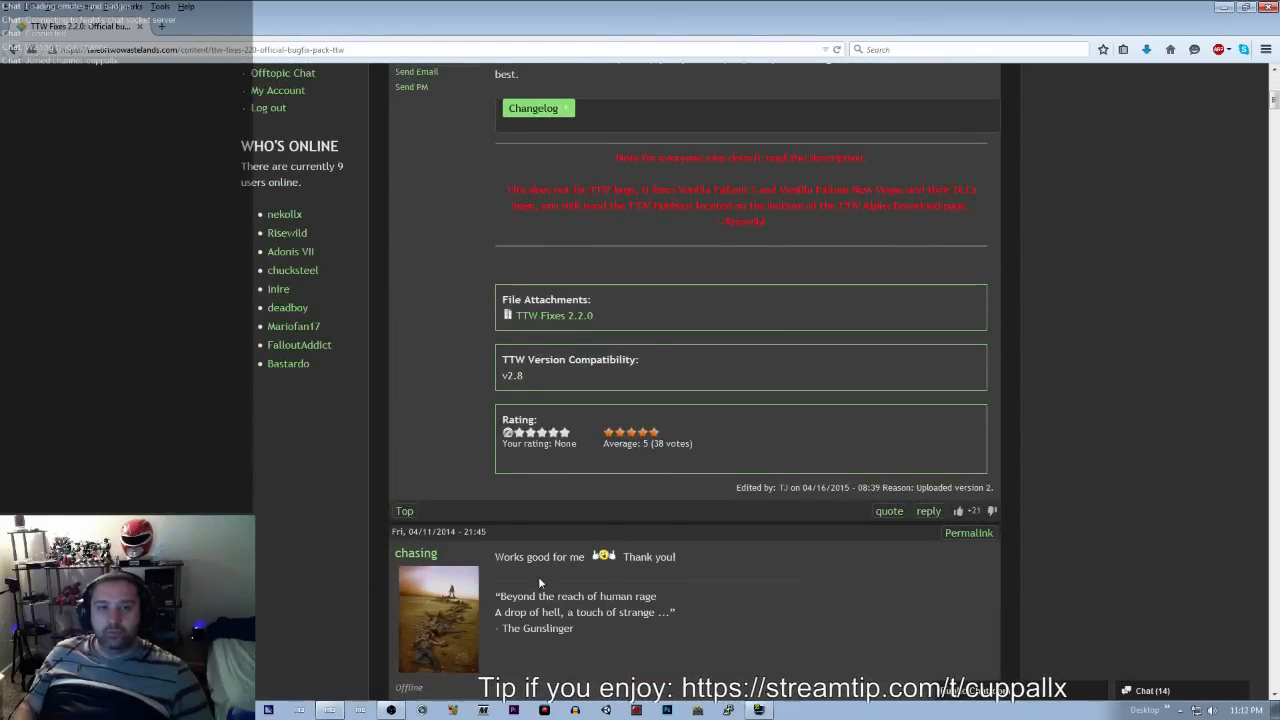
pyautogui.scroll(-3, 539, 583)
pyautogui.scroll(5, 539, 583)
pyautogui.scroll(4, 538, 583)
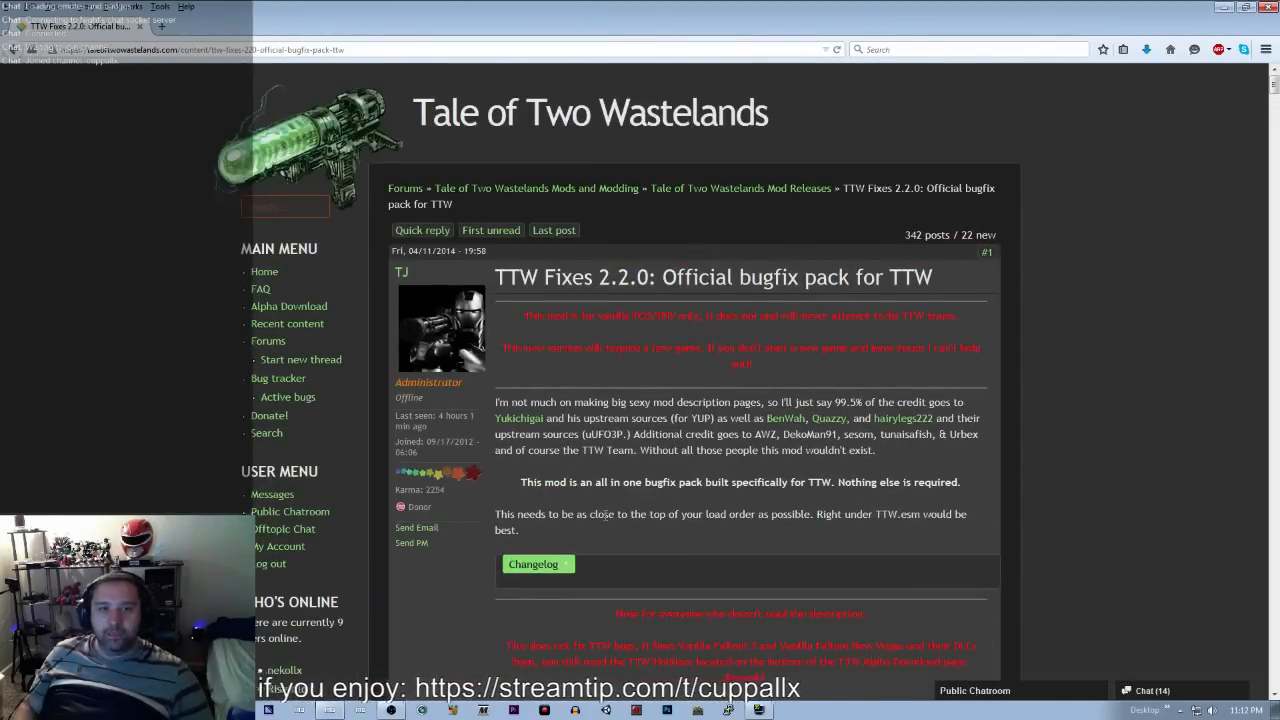
pyautogui.scroll(-10, 587, 540)
pyautogui.scroll(-15, 590, 538)
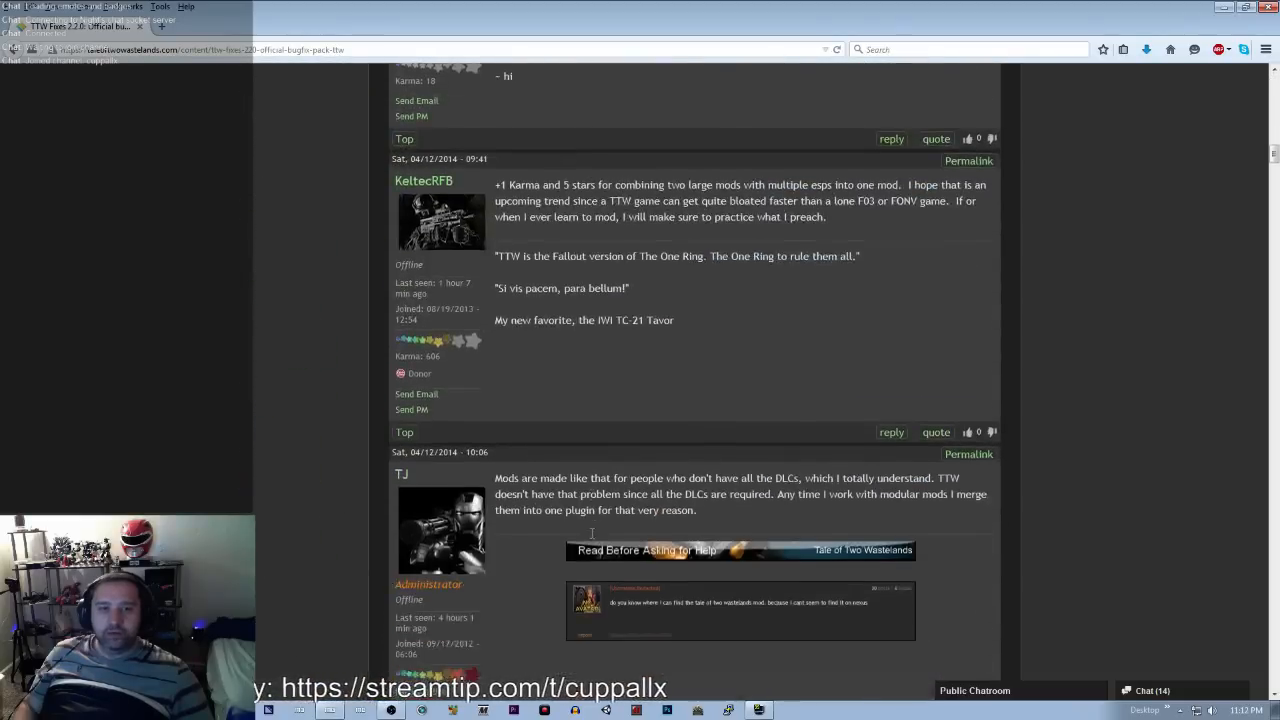
pyautogui.scroll(-15, 586, 548)
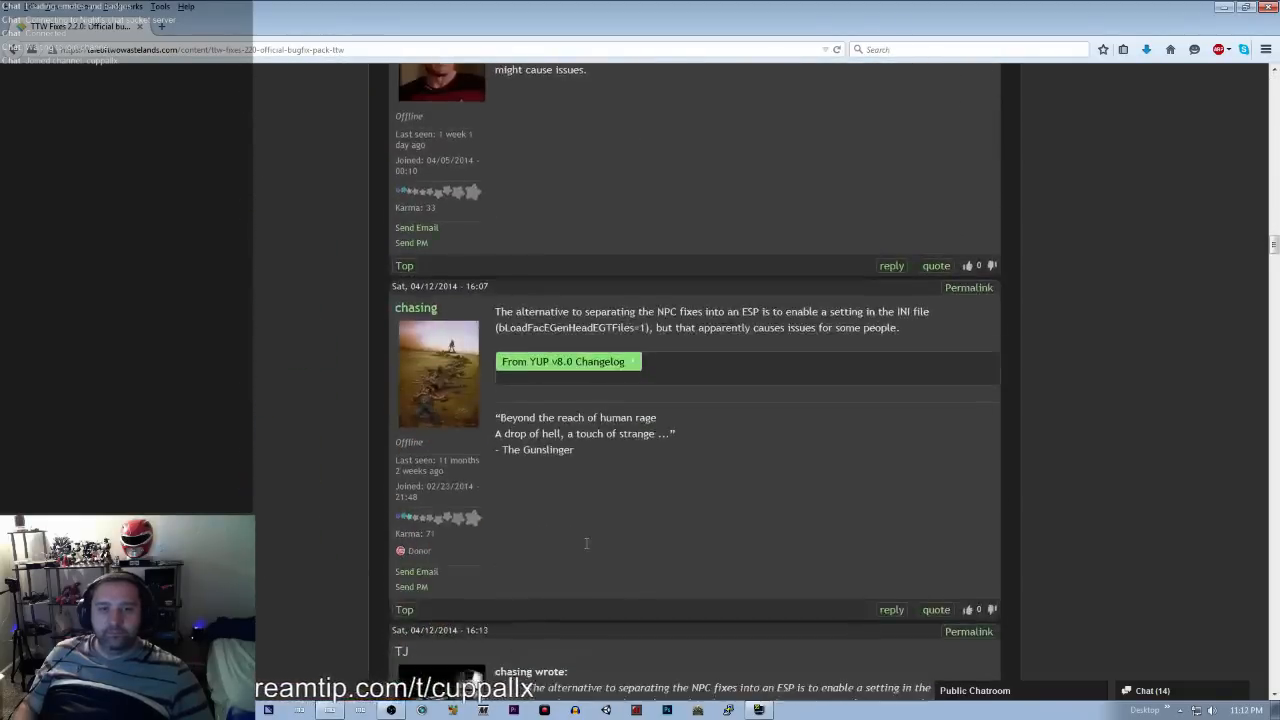
pyautogui.scroll(-15, 584, 557)
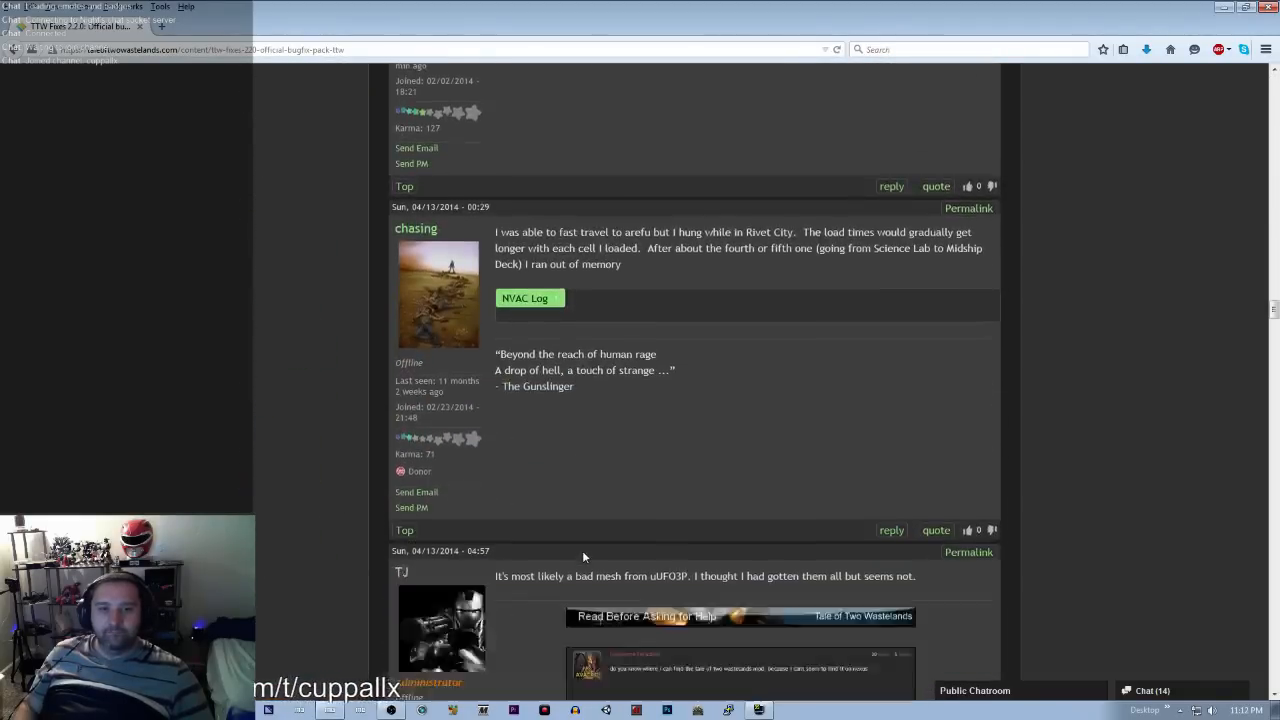
pyautogui.scroll(-10, 584, 557)
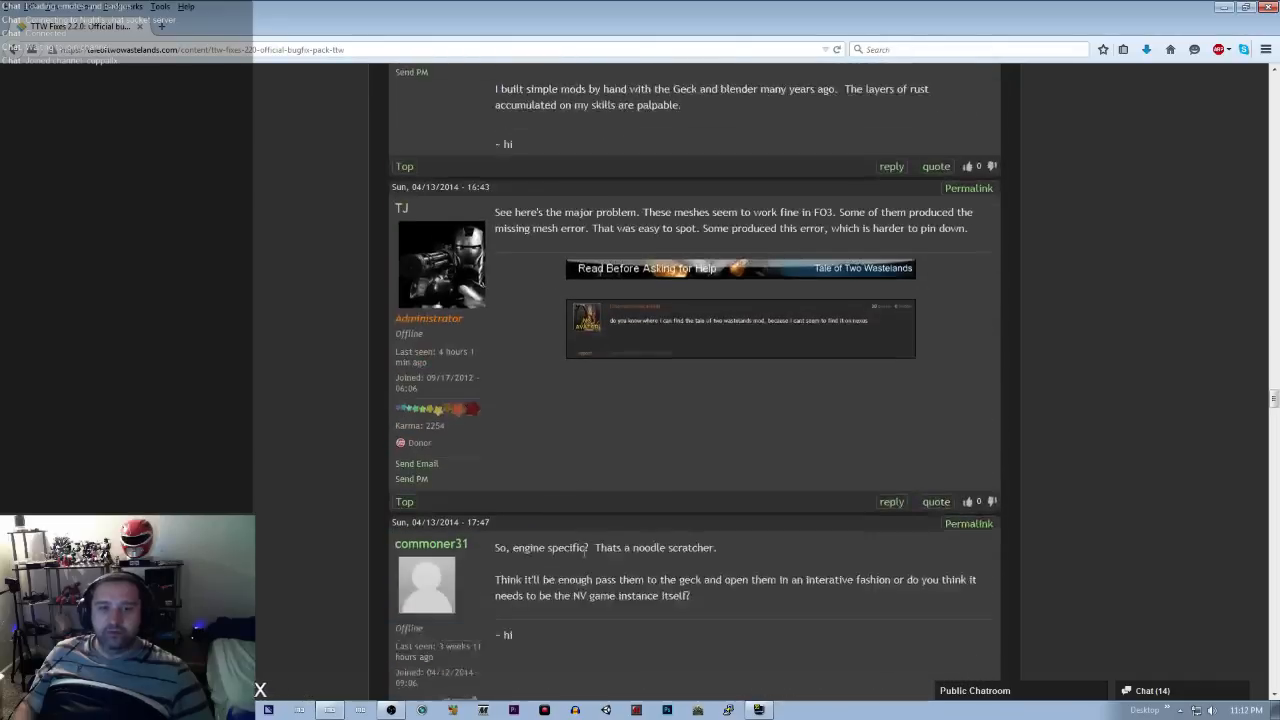
# Step: Return to the home page, look over its release and mod posts, and go back to the Alpha Download page
pyautogui.click(10, 52)
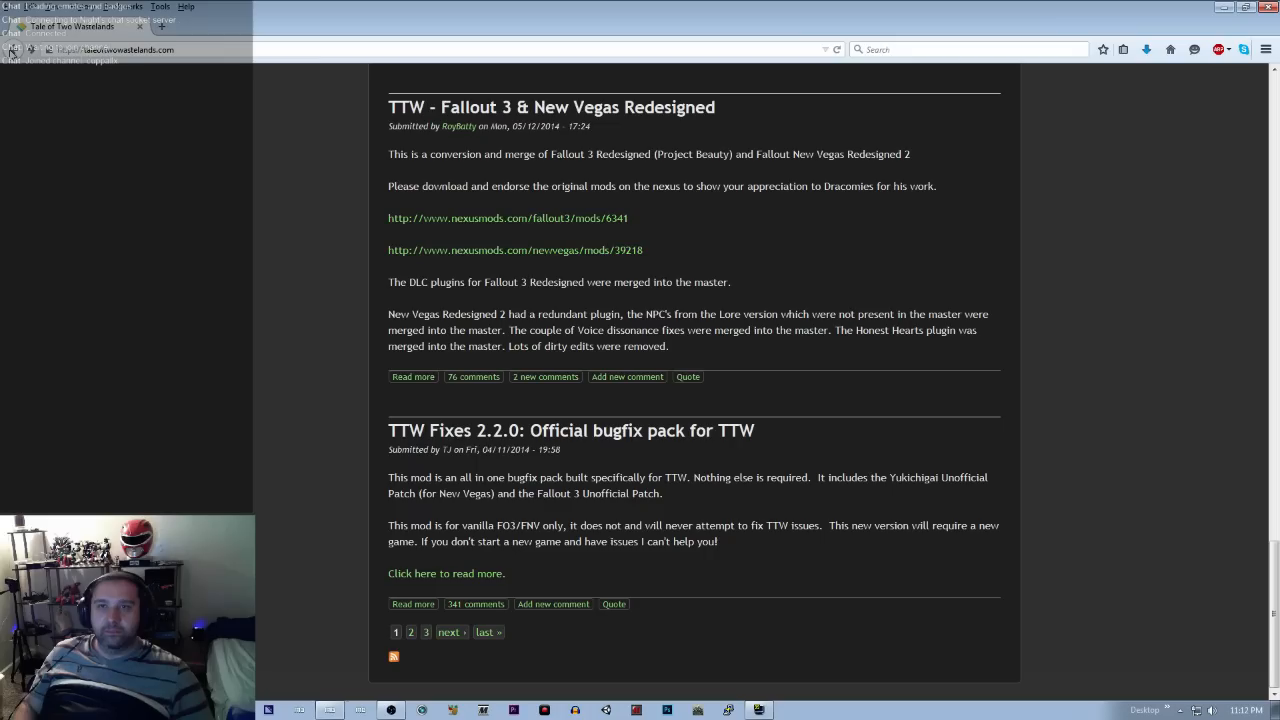
pyautogui.scroll(15, 494, 567)
pyautogui.scroll(7, 494, 567)
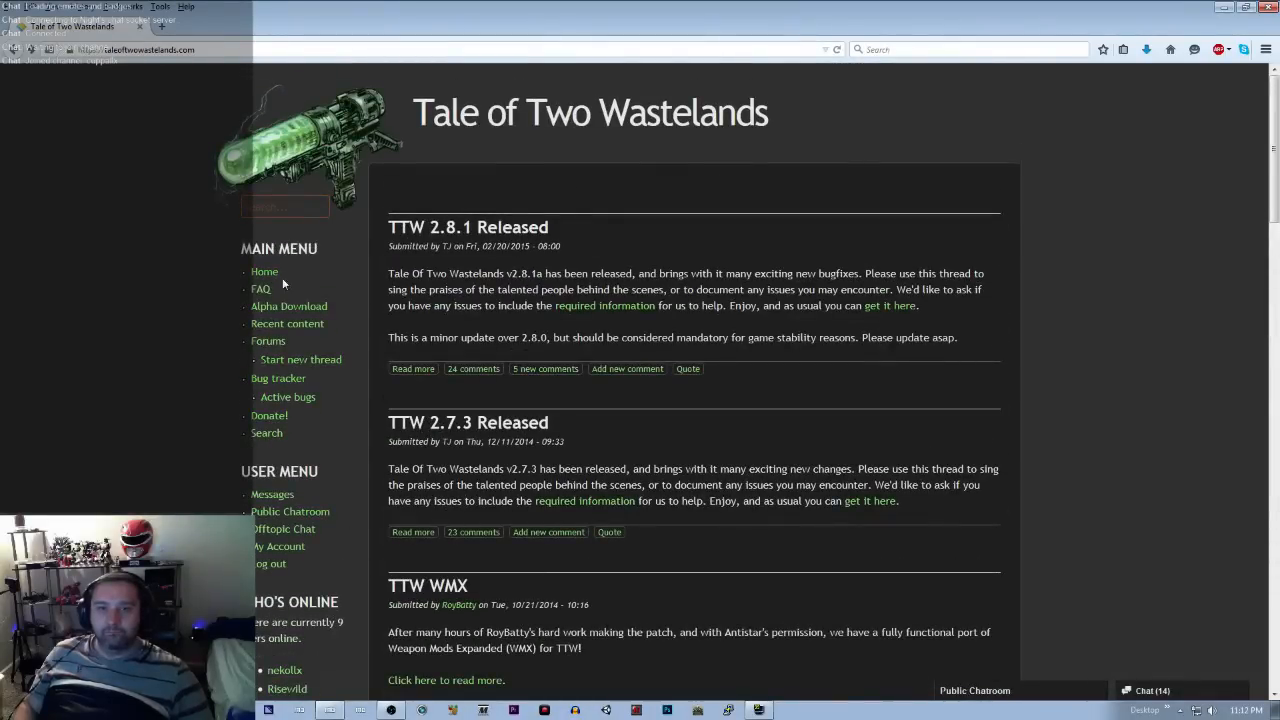
pyautogui.scroll(-3, 268, 462)
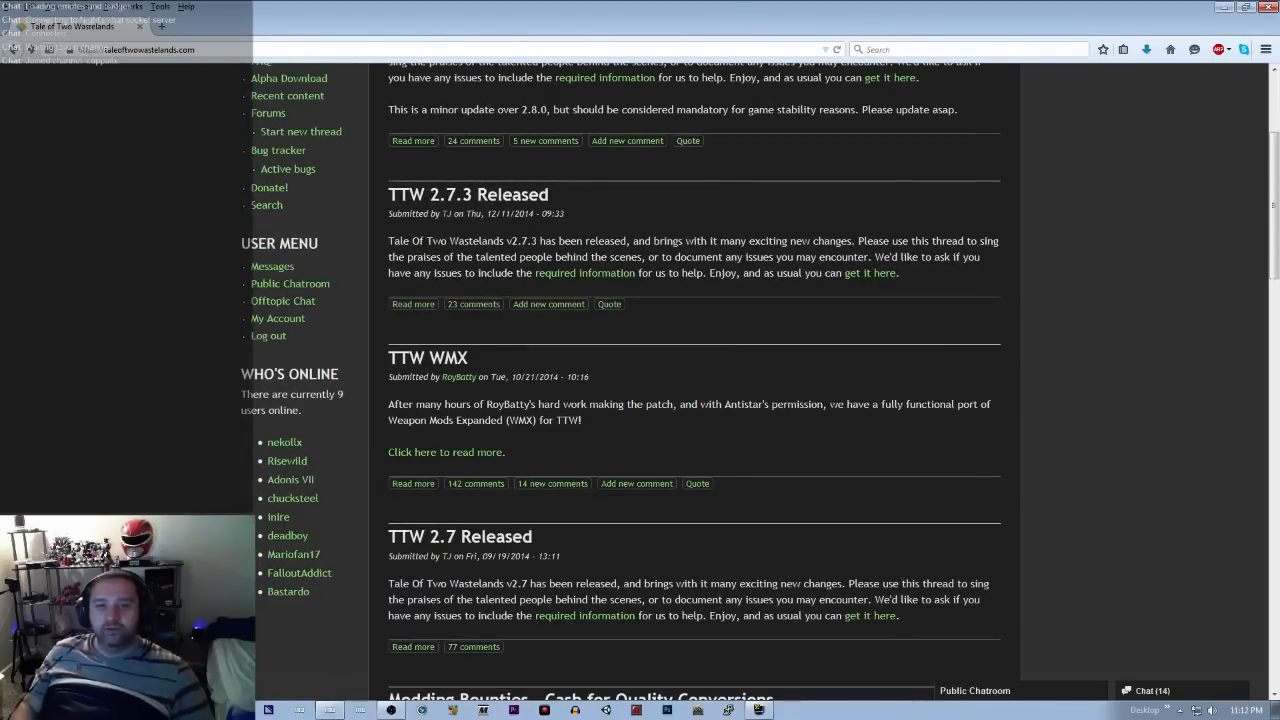
pyautogui.scroll(-6, 134, 460)
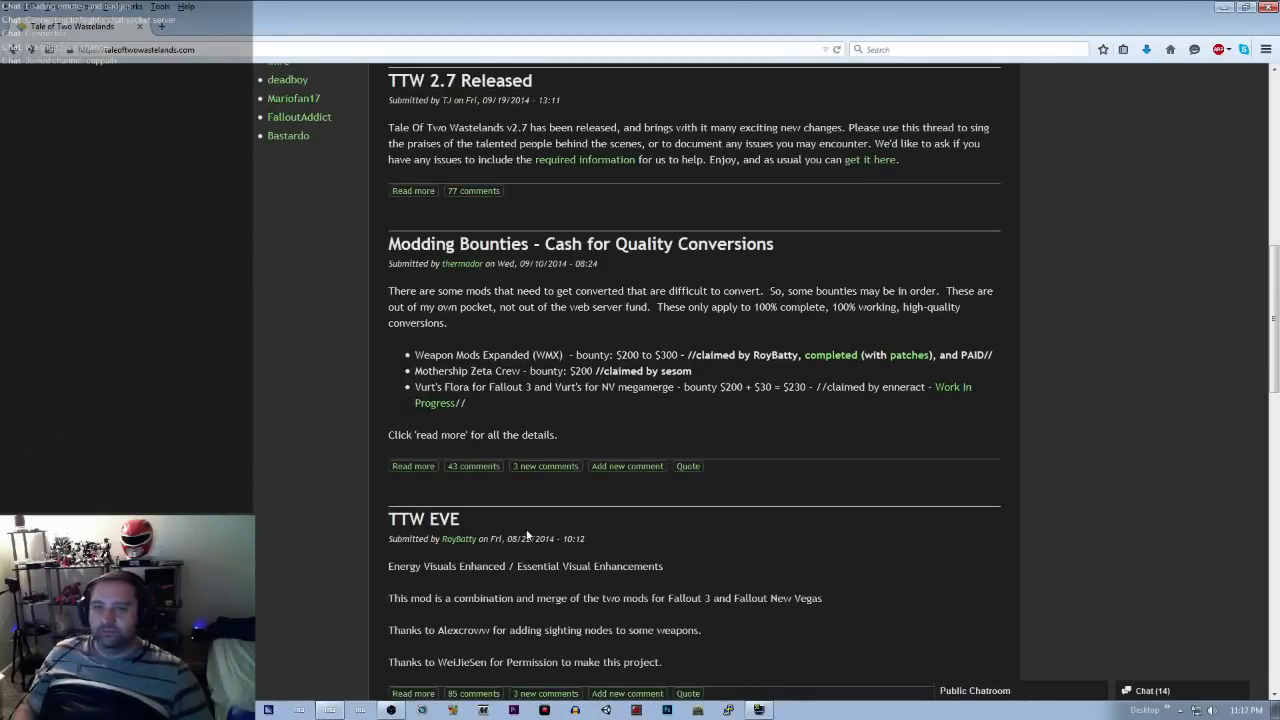
pyautogui.scroll(10, 525, 530)
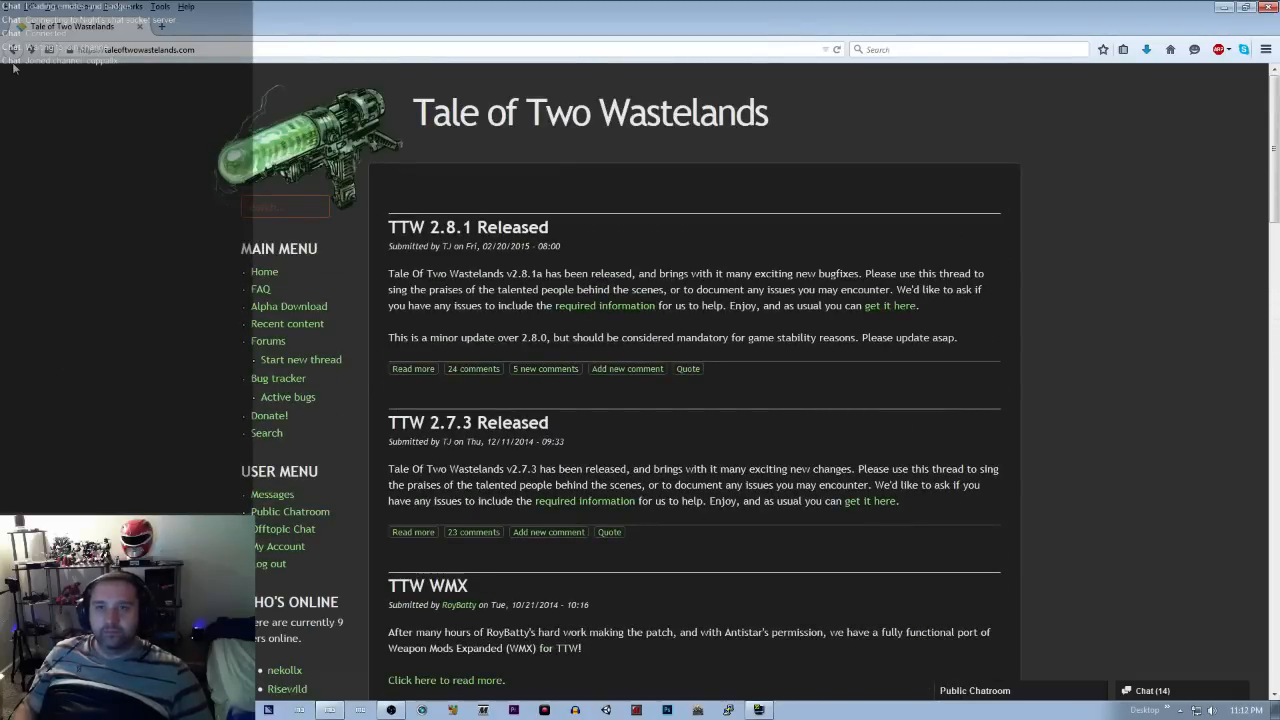
pyautogui.press('F5')
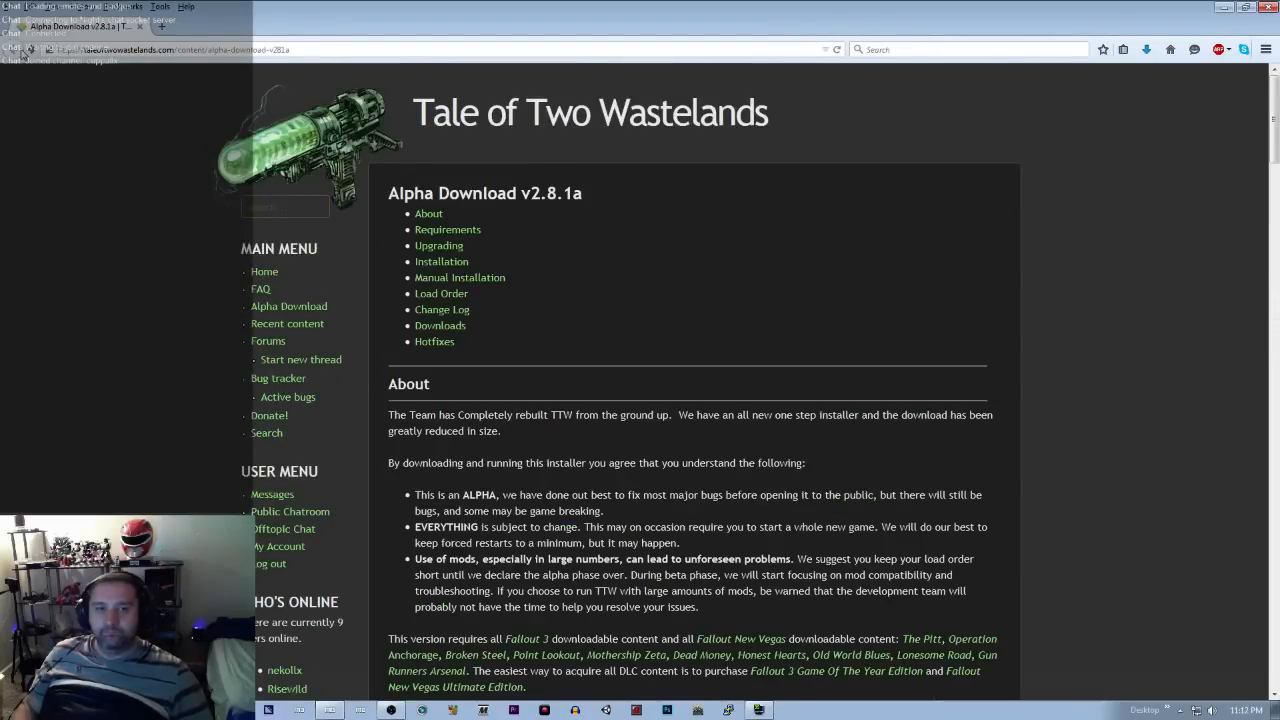
# Step: Jump to the Hotfixes section of the Alpha Download page and open the "Include Tweaks.ini for MO" issue in a new tab
pyautogui.click(434, 341)
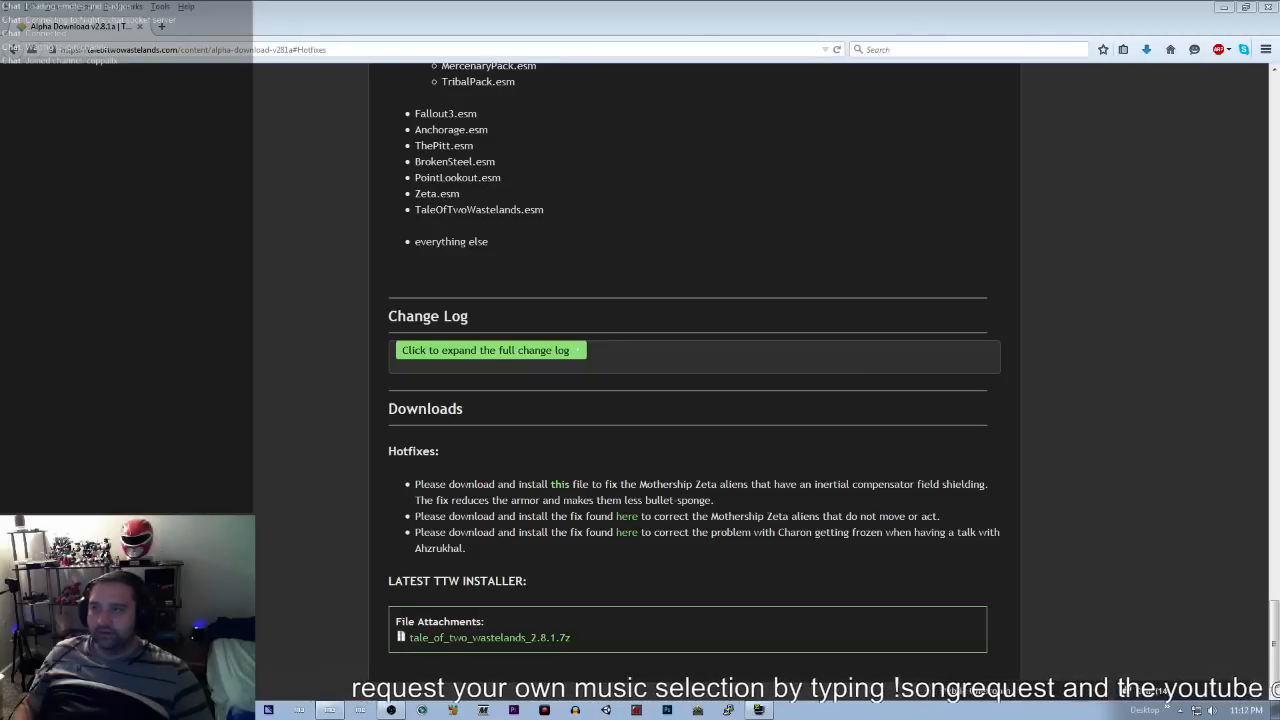
pyautogui.click(517, 94)
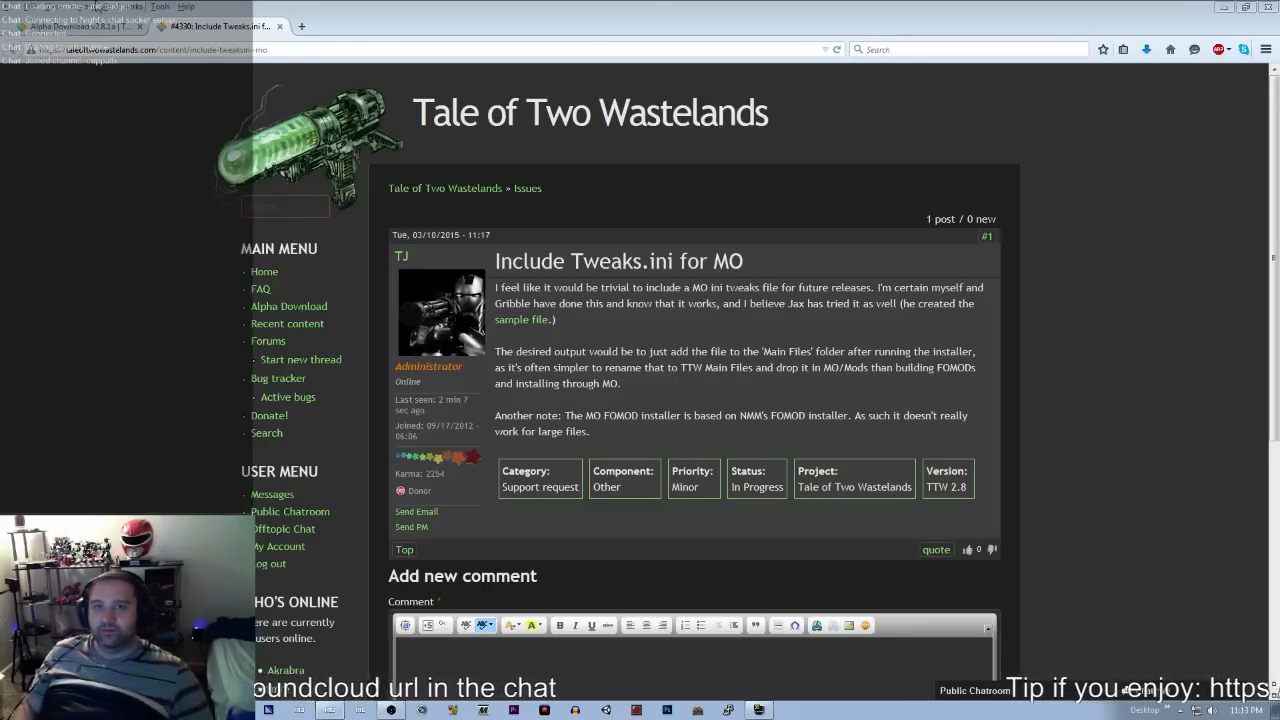
# Step: Switch back to the Alpha Download page and review the mod manager recommendations in the installation instructions
pyautogui.hotkey('ctrl', 'Tab')
pyautogui.scroll(15, 672, 514)
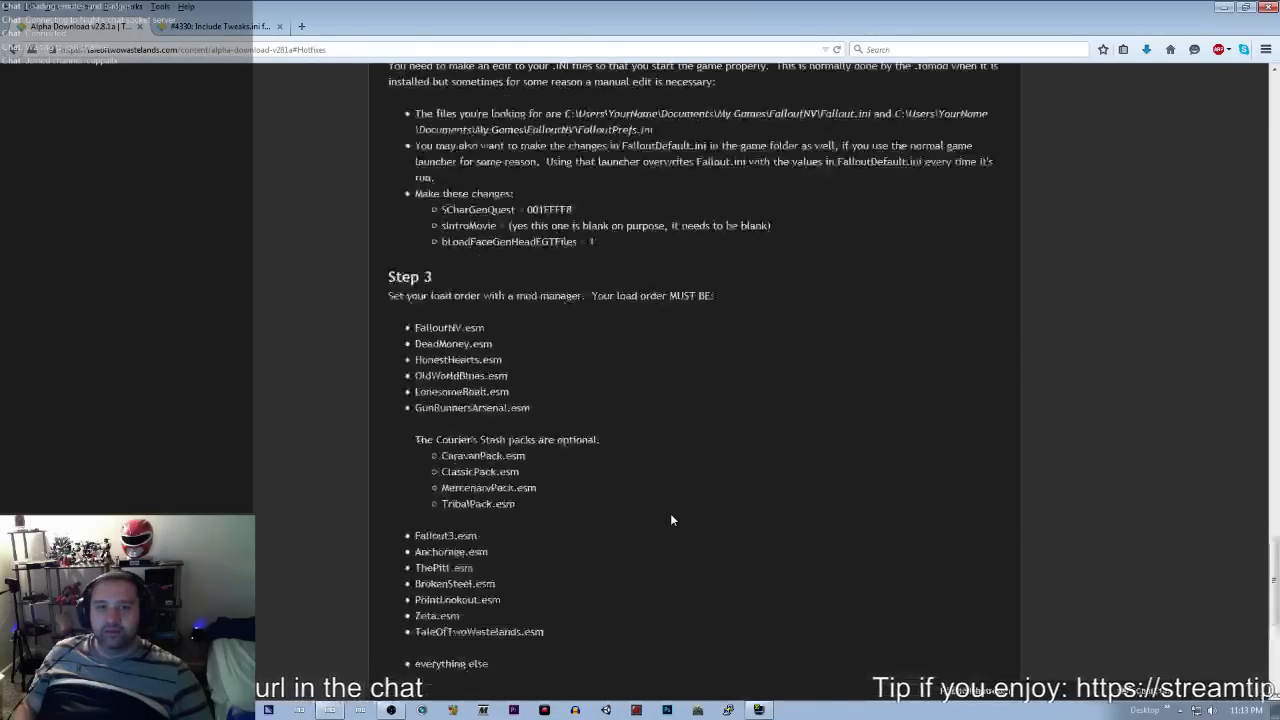
pyautogui.scroll(5, 674, 521)
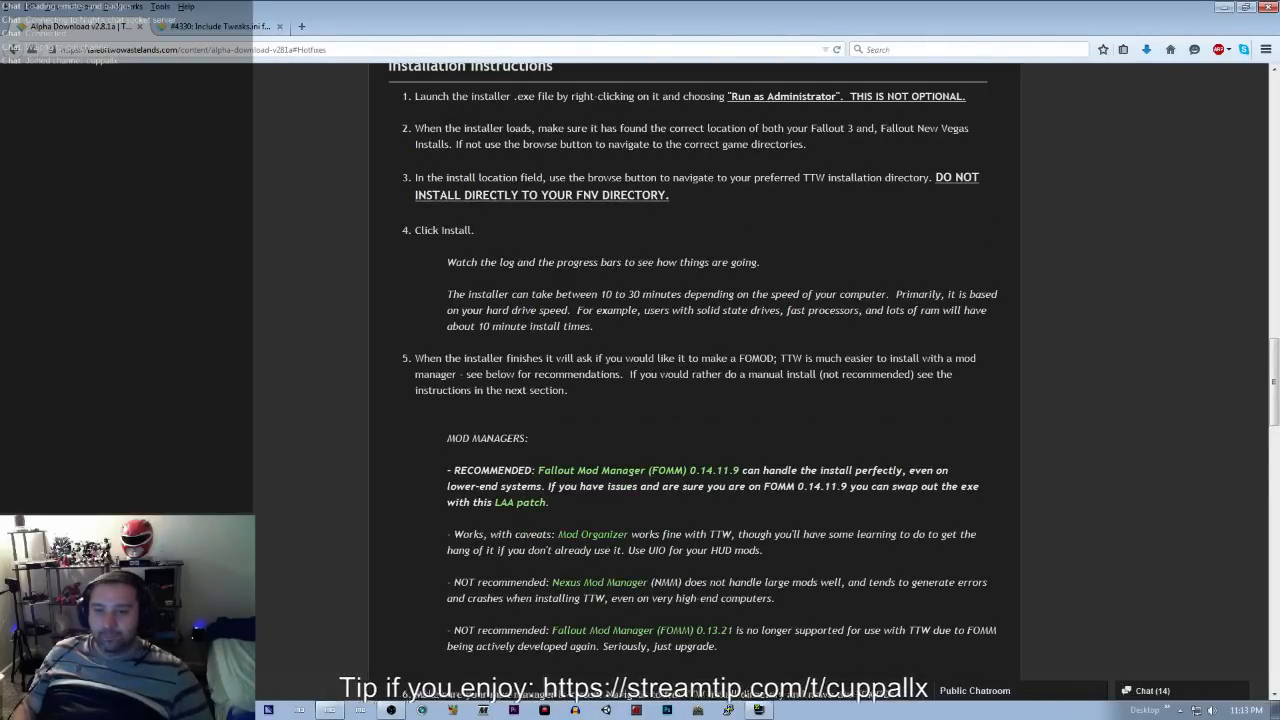
# Step: Switch to Windows Explorer, open Downloads in its own window, minimize the Fallout 3 mods window, and open the Tale of 2 Wastelands folder
pyautogui.click(330, 710)
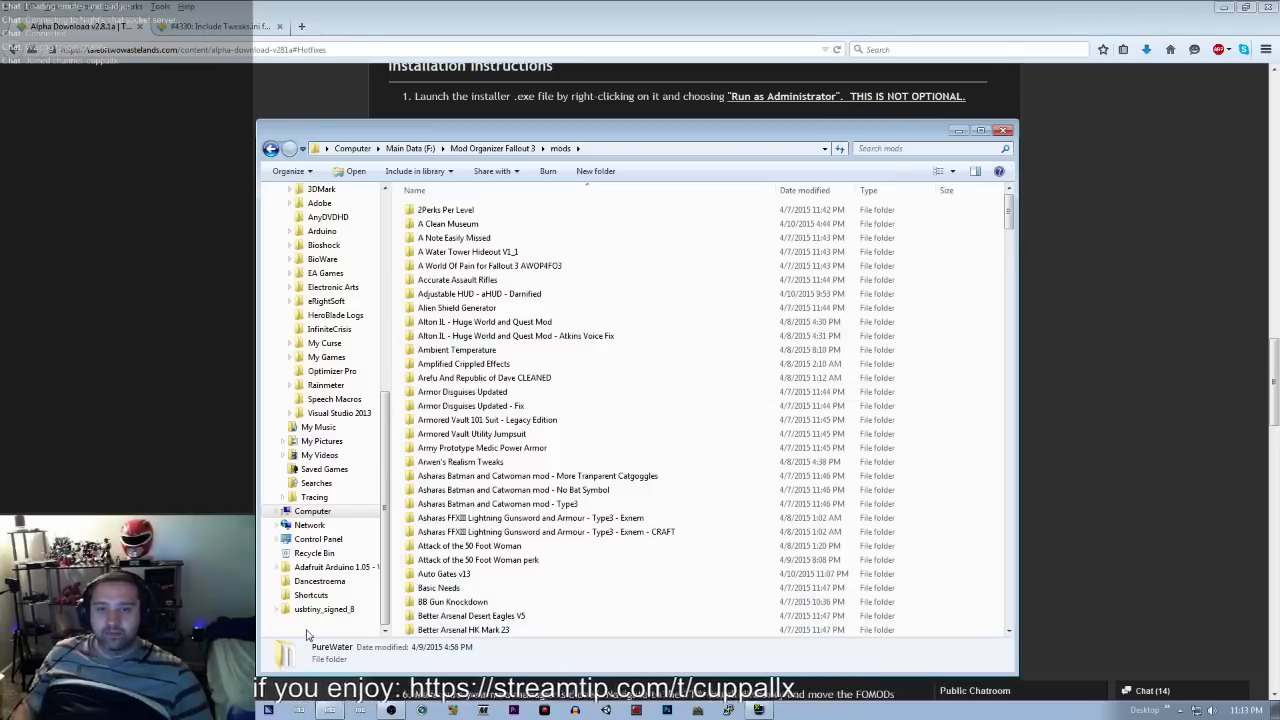
pyautogui.scroll(9, 373, 231)
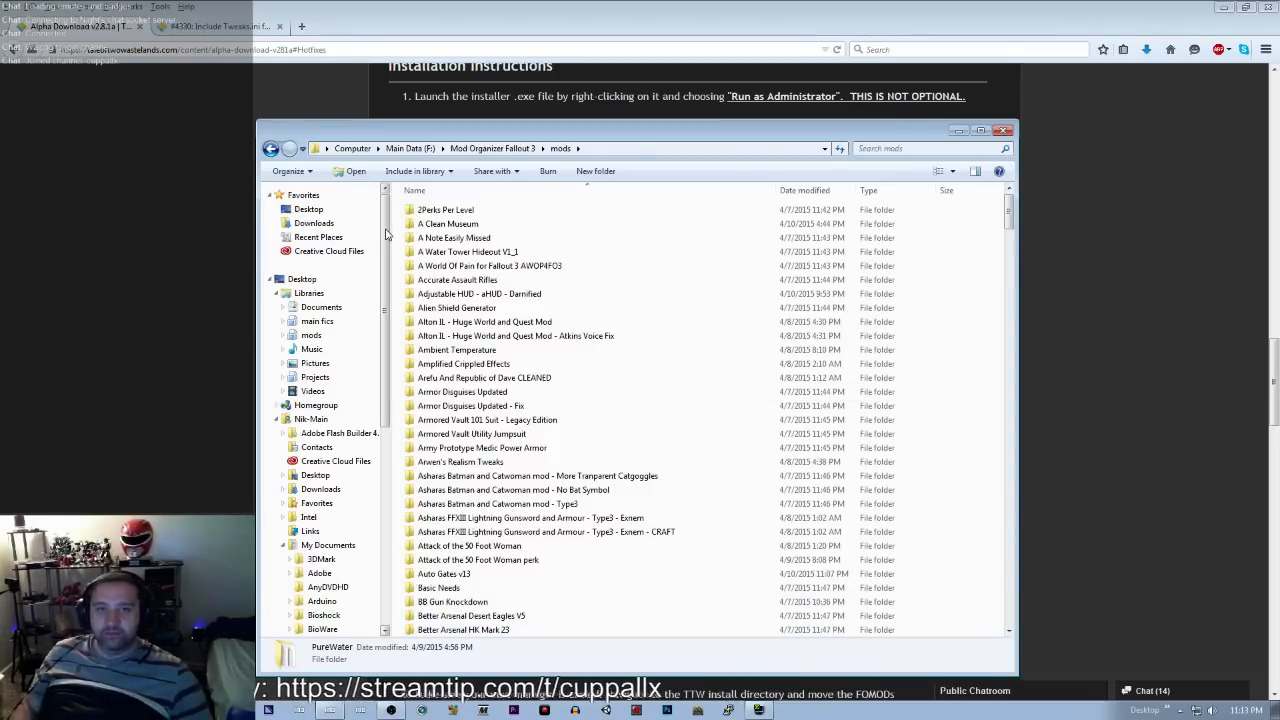
pyautogui.rightClick(313, 224)
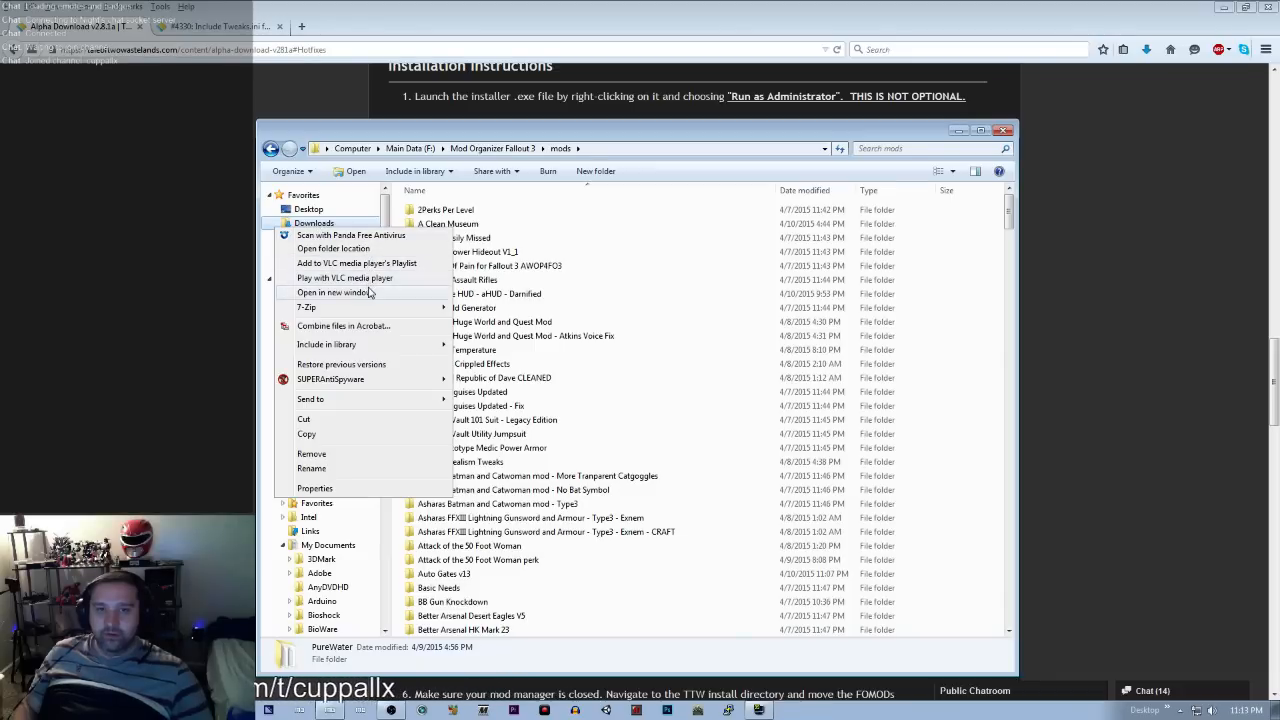
pyautogui.click(335, 292)
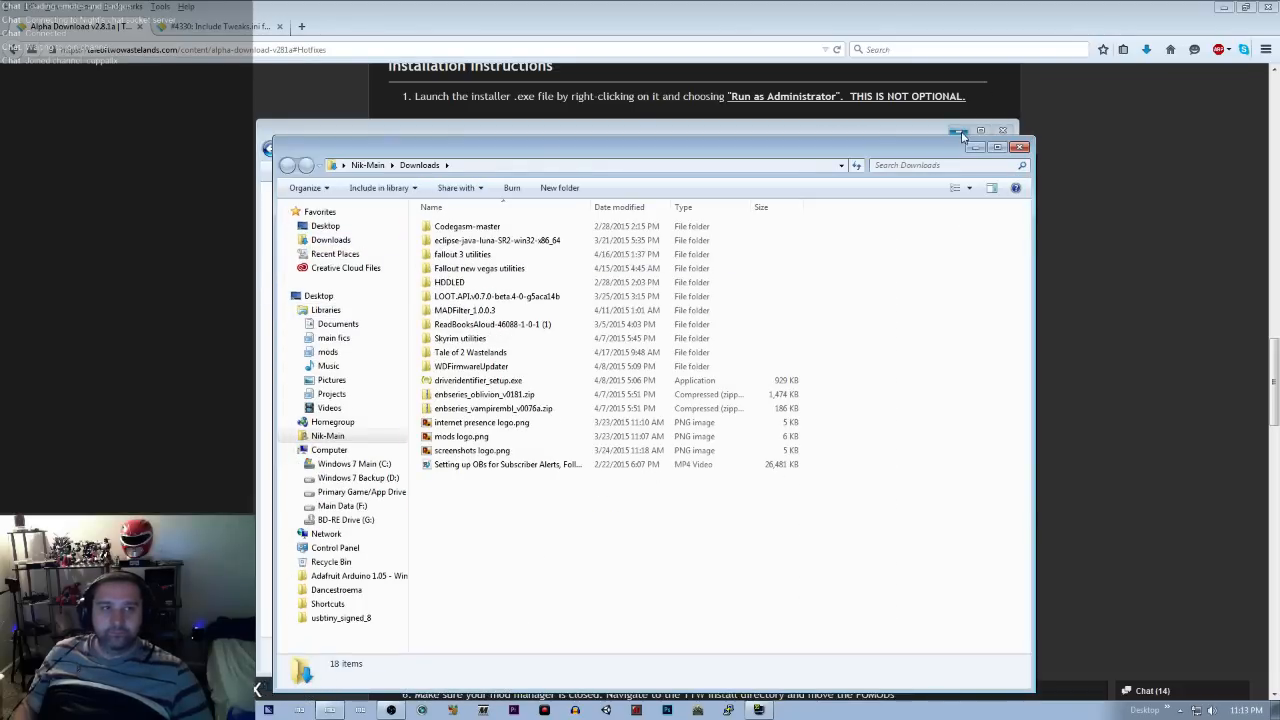
pyautogui.click(958, 130)
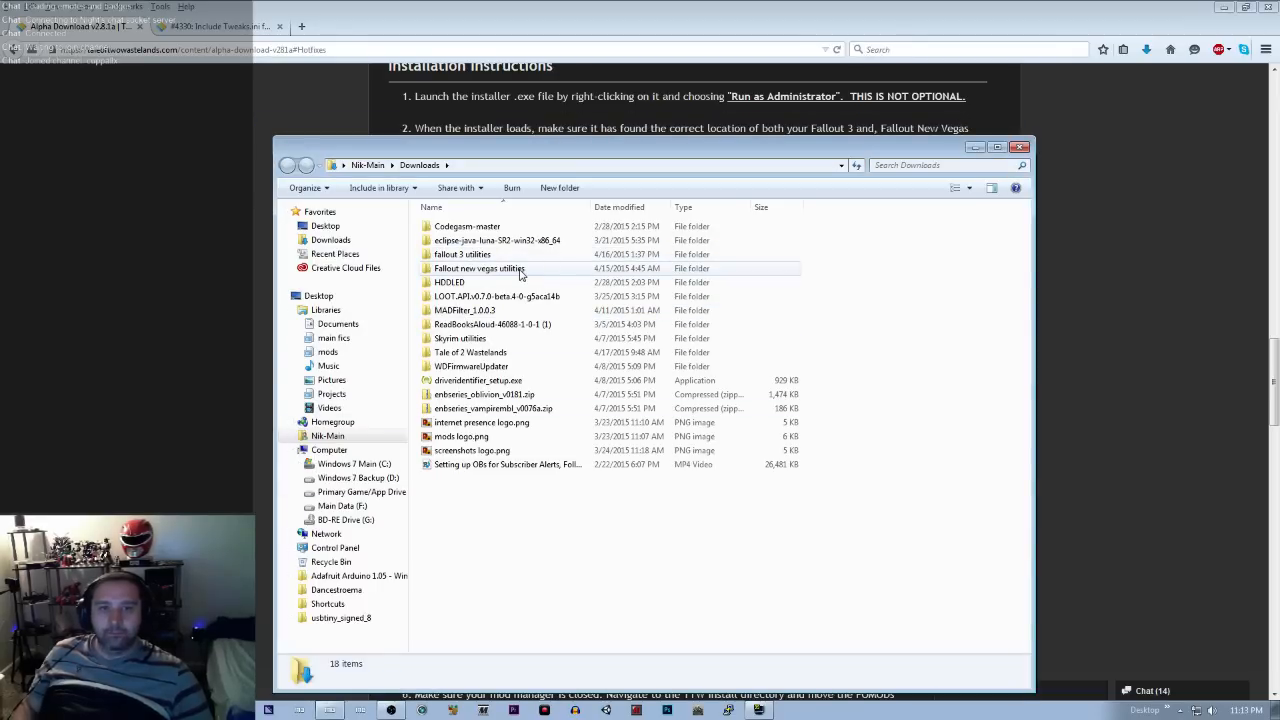
pyautogui.doubleClick(519, 355)
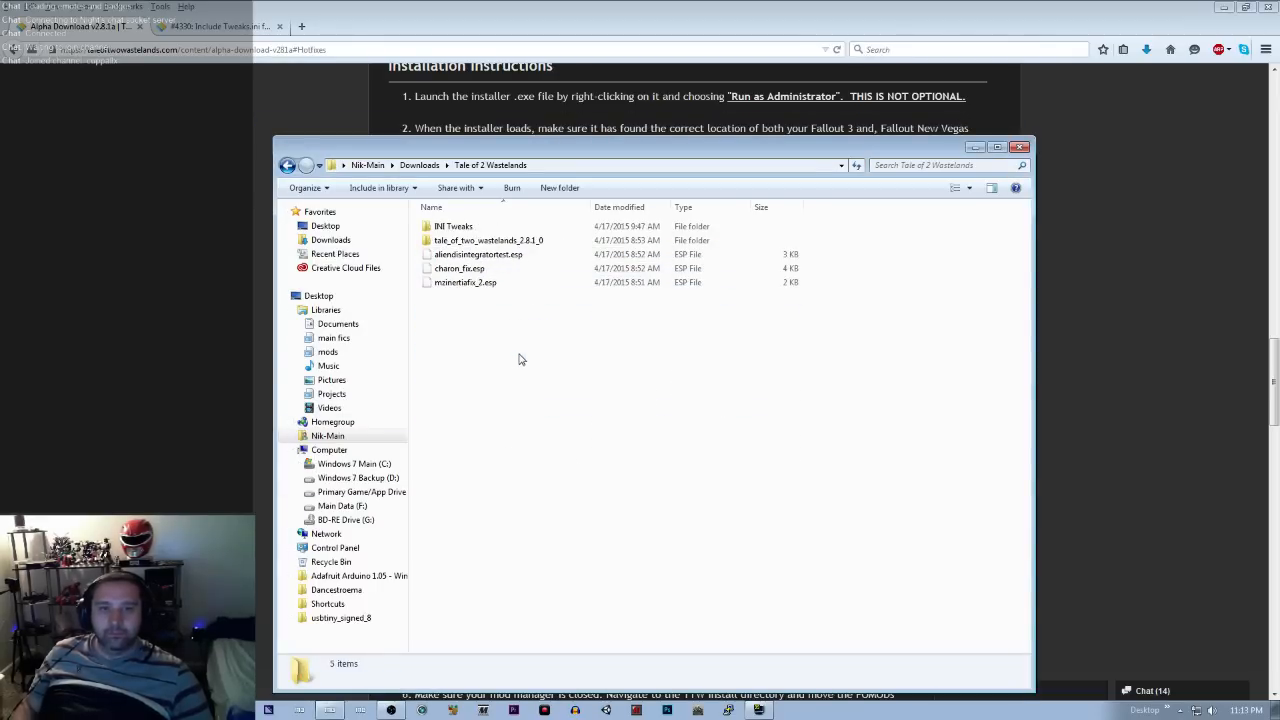
# Step: Launch Tale Of Two Wastelands Installer.exe from the tale_of_two_wastelands_2.8.1_0 folder, review its game and install locations, and close it without installing
pyautogui.click(477, 244)
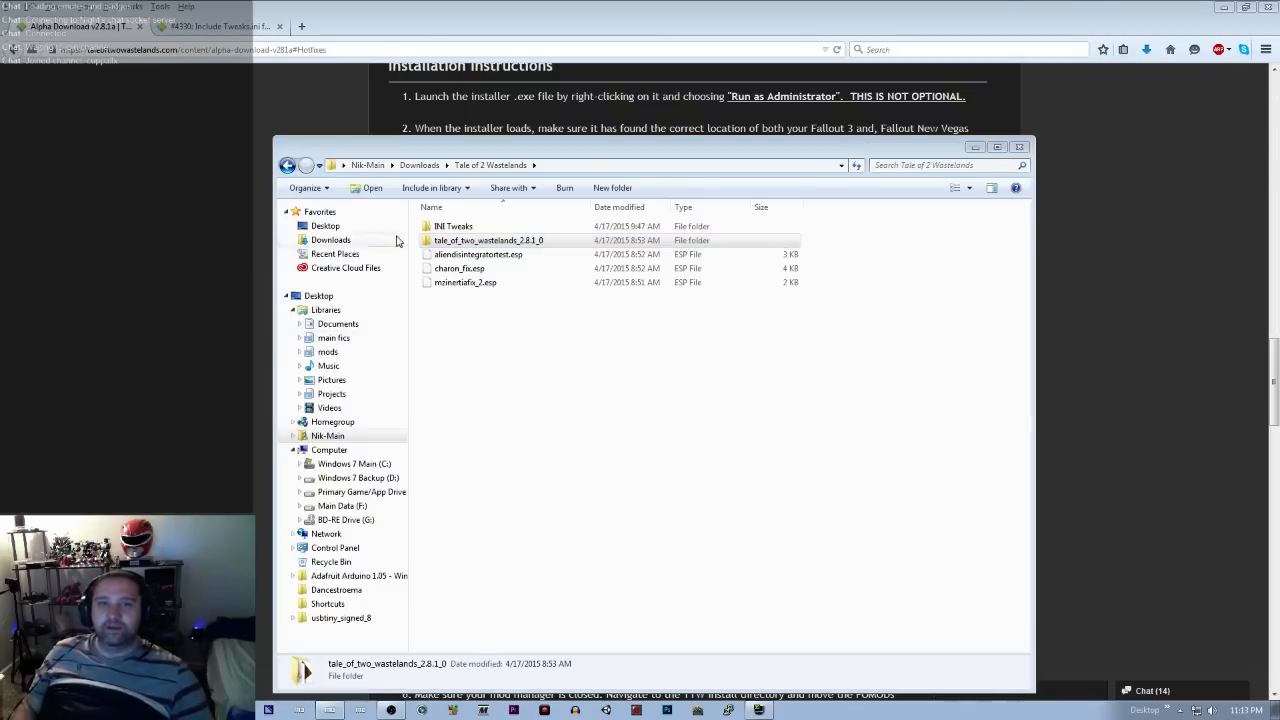
pyautogui.click(479, 242)
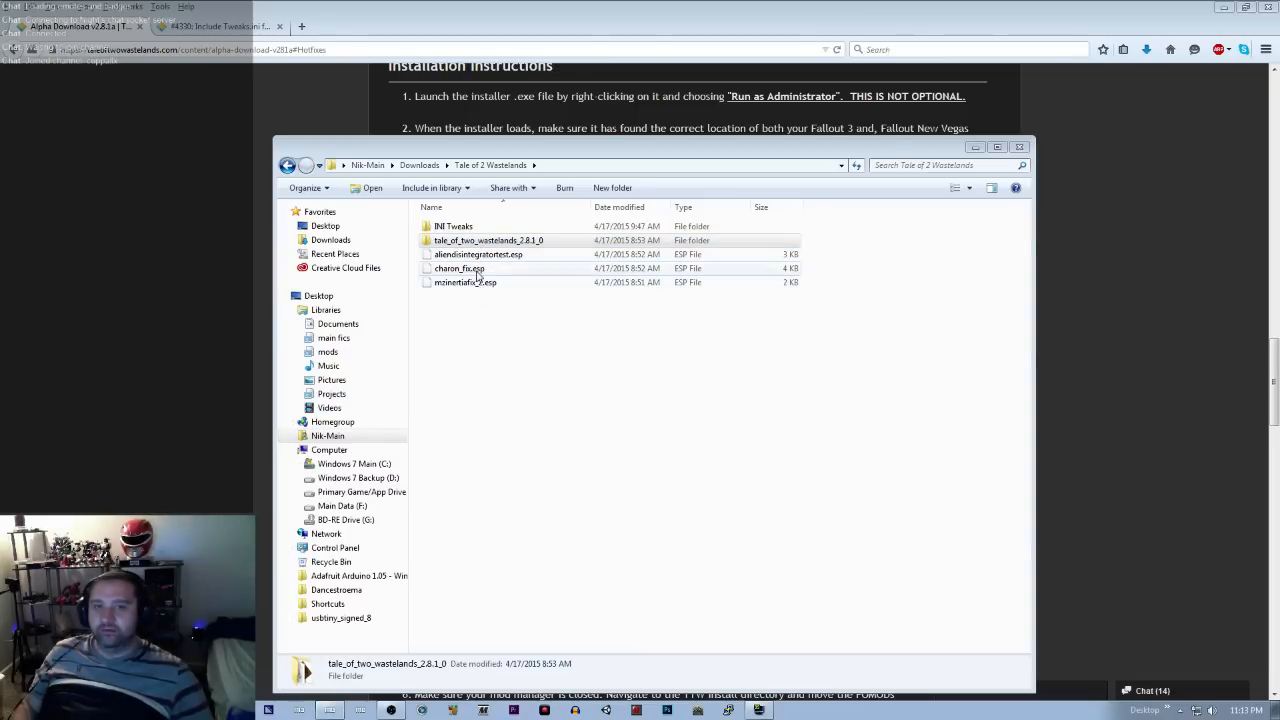
pyautogui.click(461, 240)
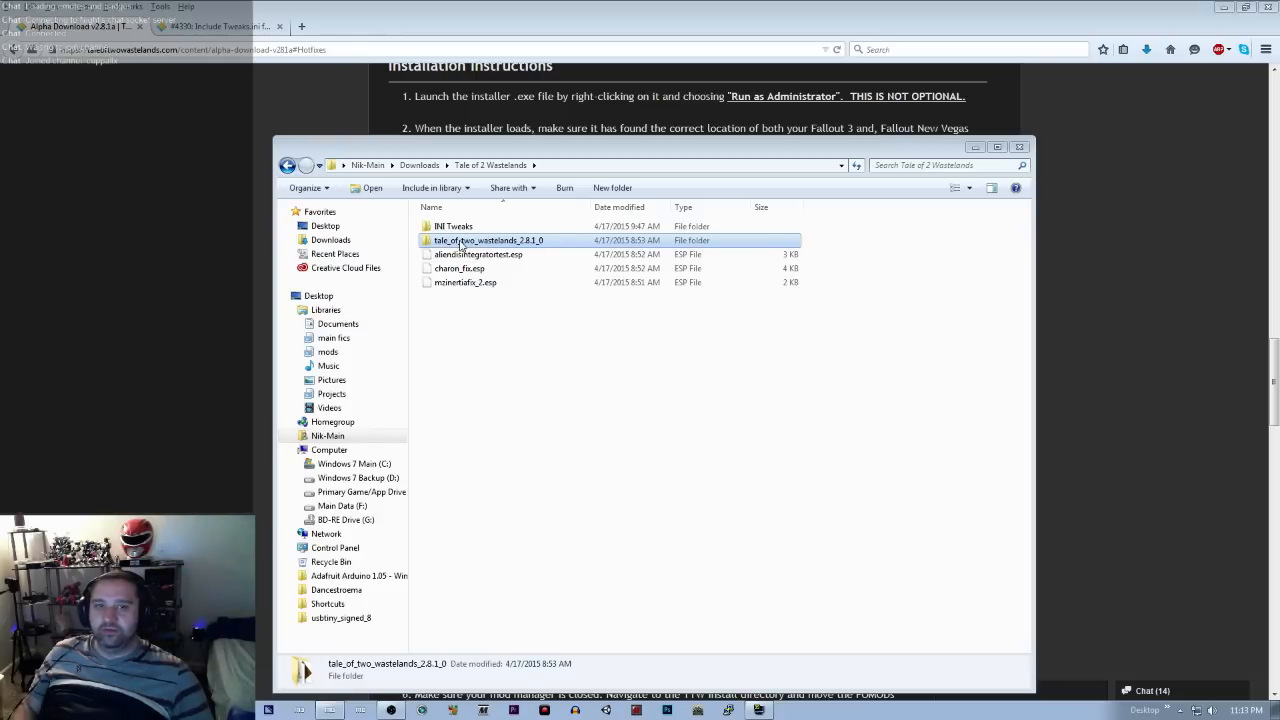
pyautogui.doubleClick(461, 241)
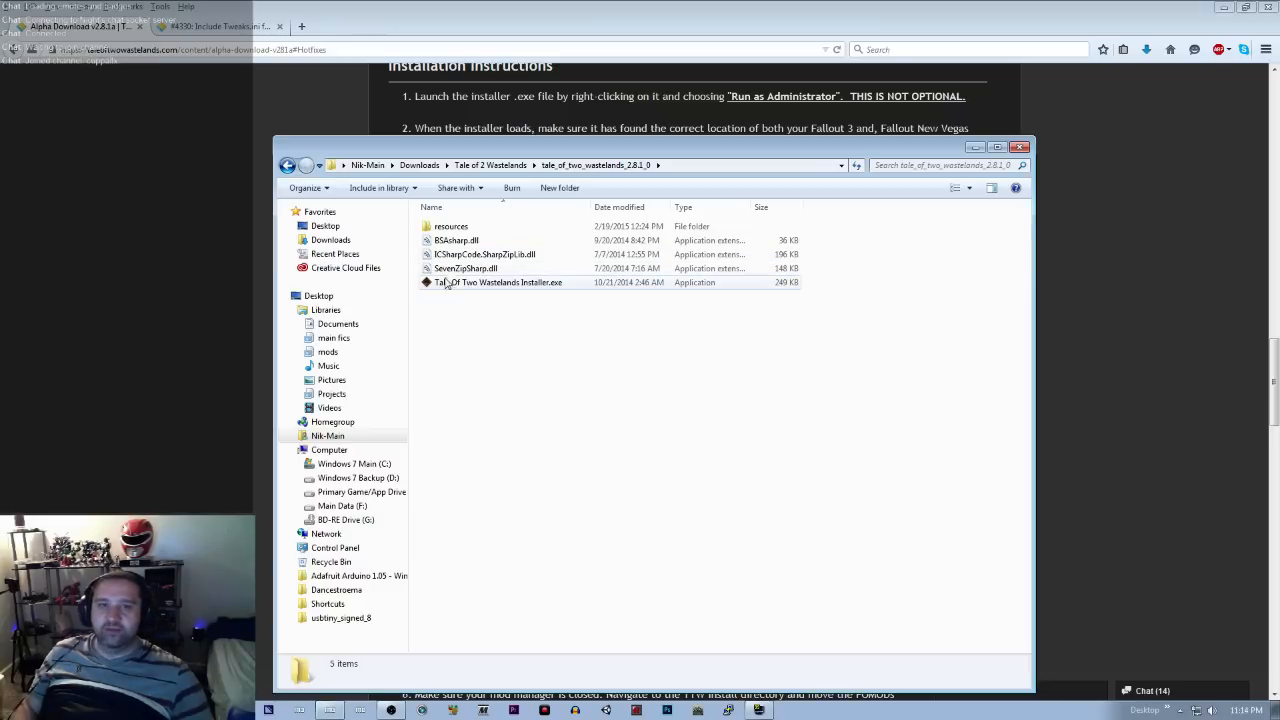
pyautogui.click(484, 285)
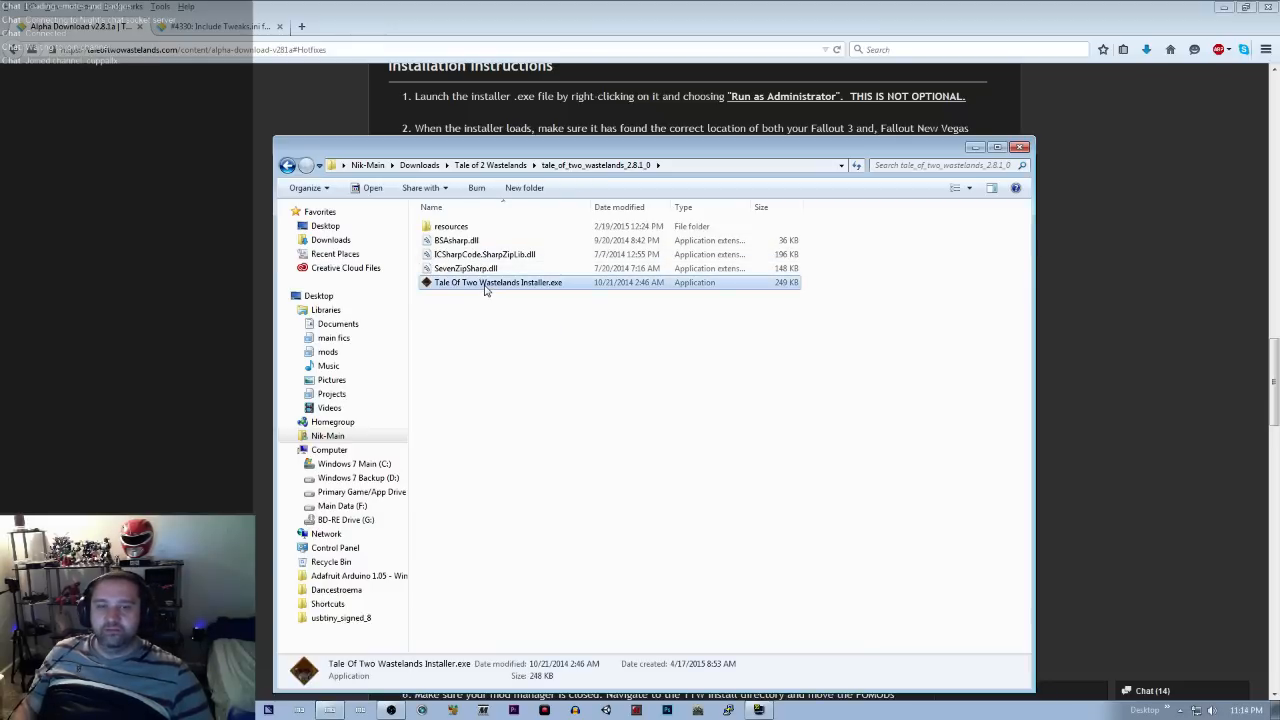
pyautogui.doubleClick(485, 285)
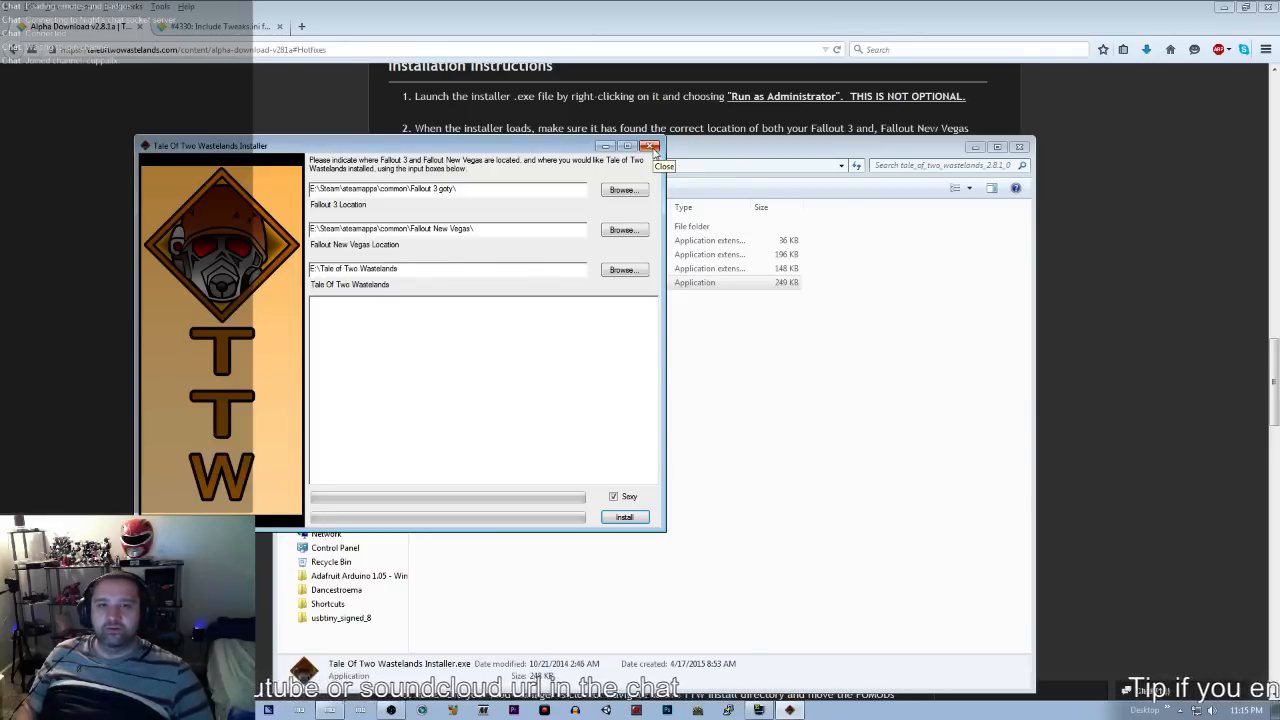
pyautogui.click(650, 147)
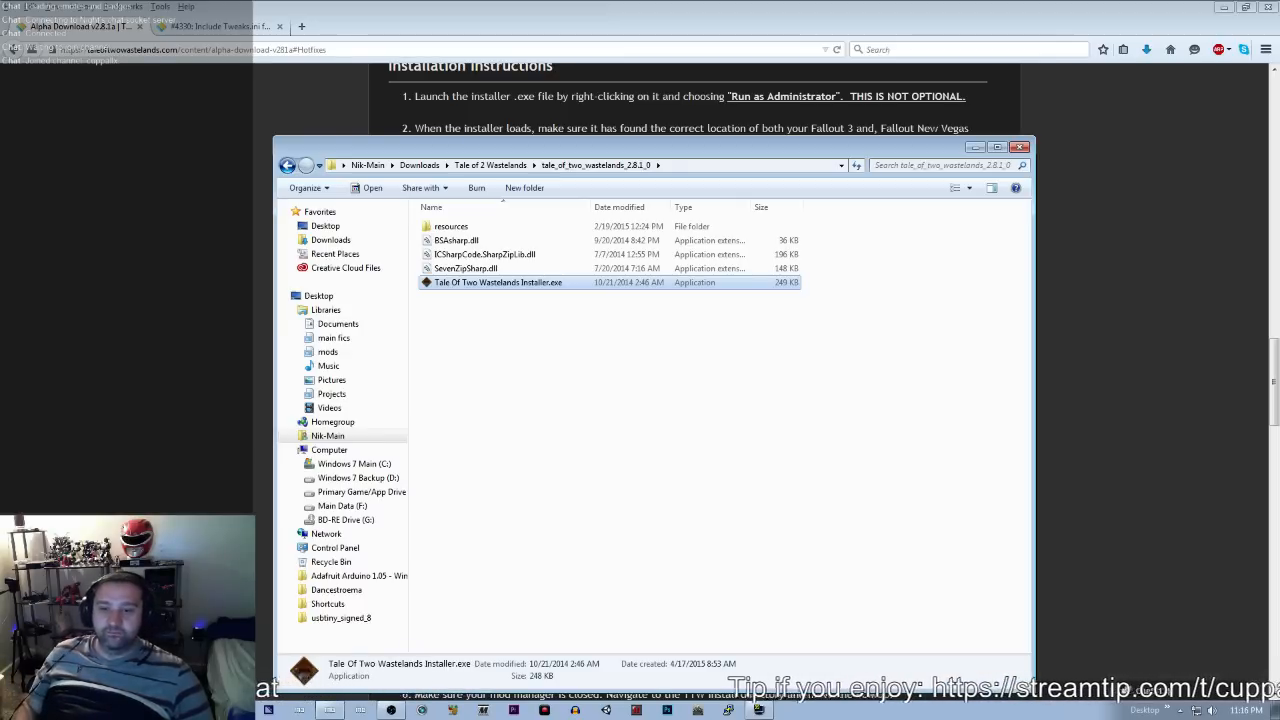
# Step: Look through the Tale of Two Wastelands - Optional Files folder in the Mod Organizer For Fallout NV mods folder, and return to mods
pyautogui.hotkey('alt', 'Tab')
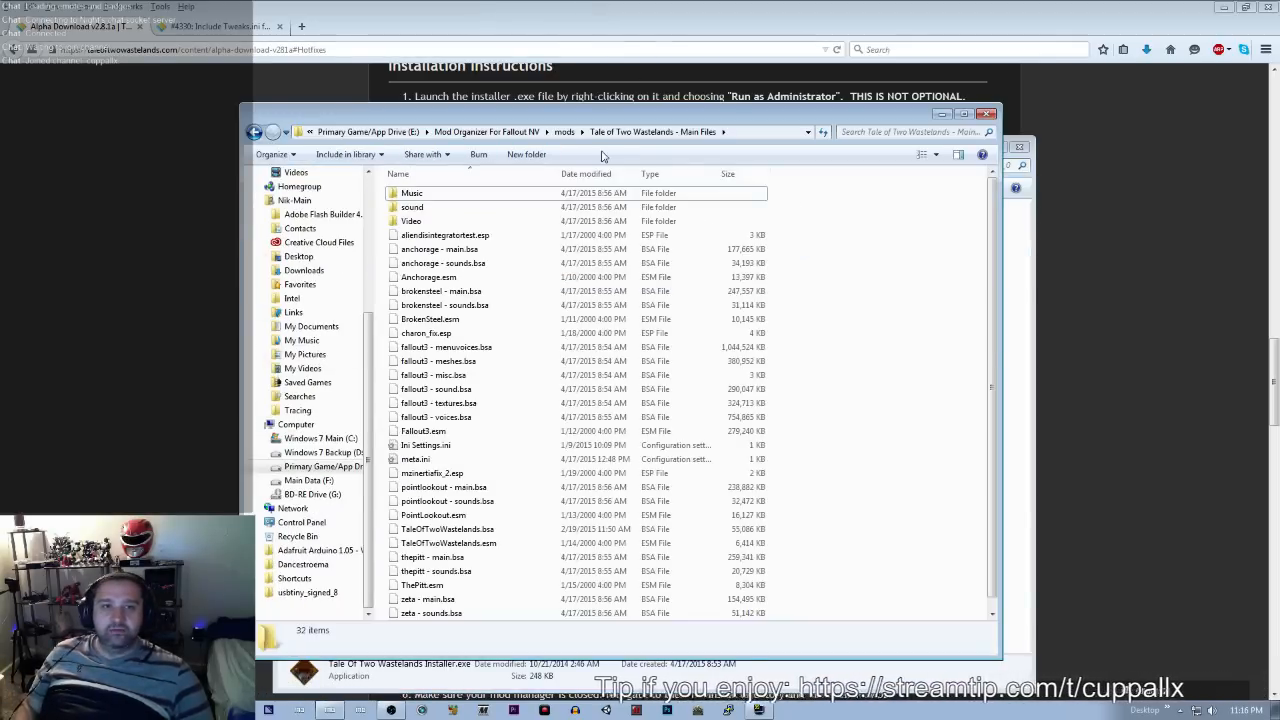
pyautogui.click(563, 132)
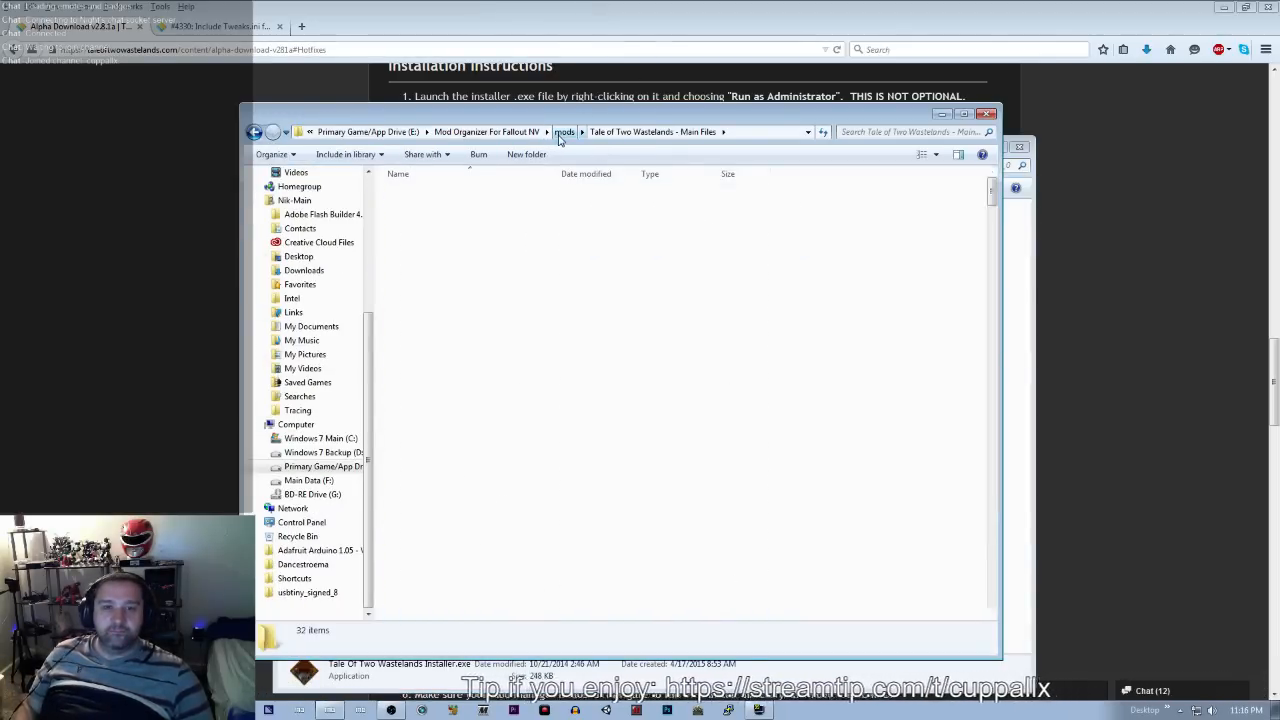
pyautogui.scroll(-5, 450, 543)
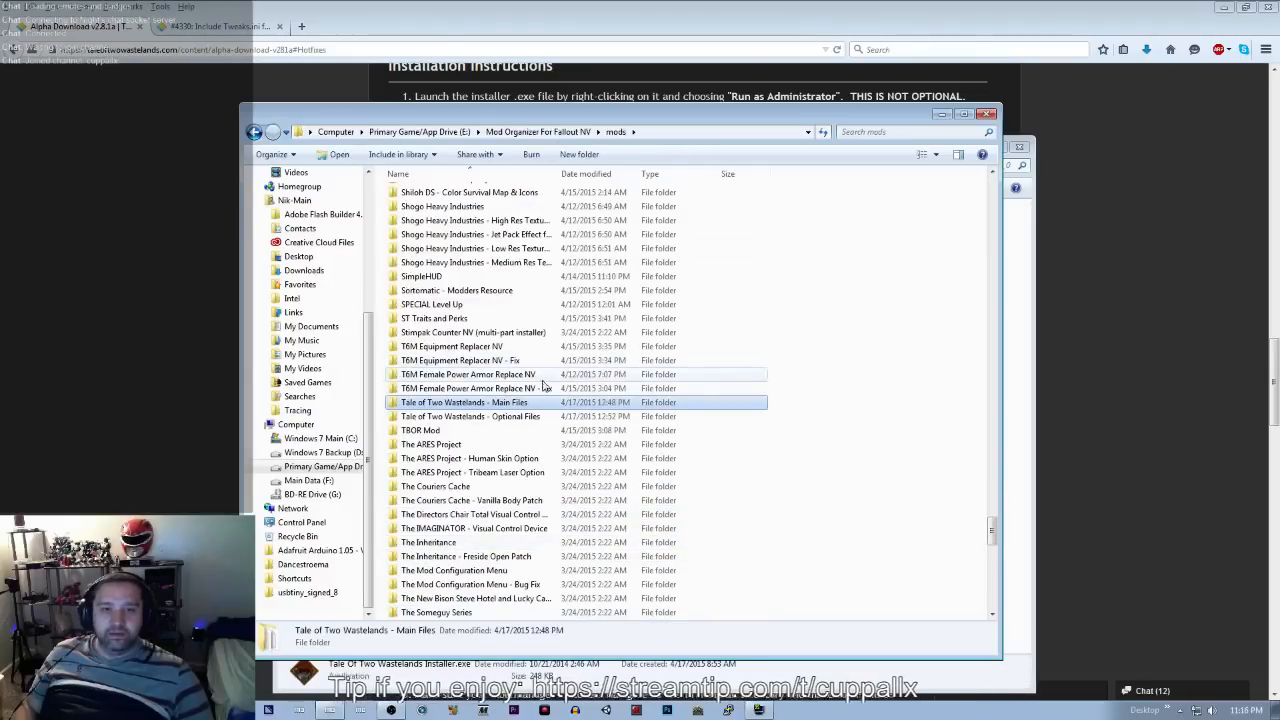
pyautogui.doubleClick(510, 418)
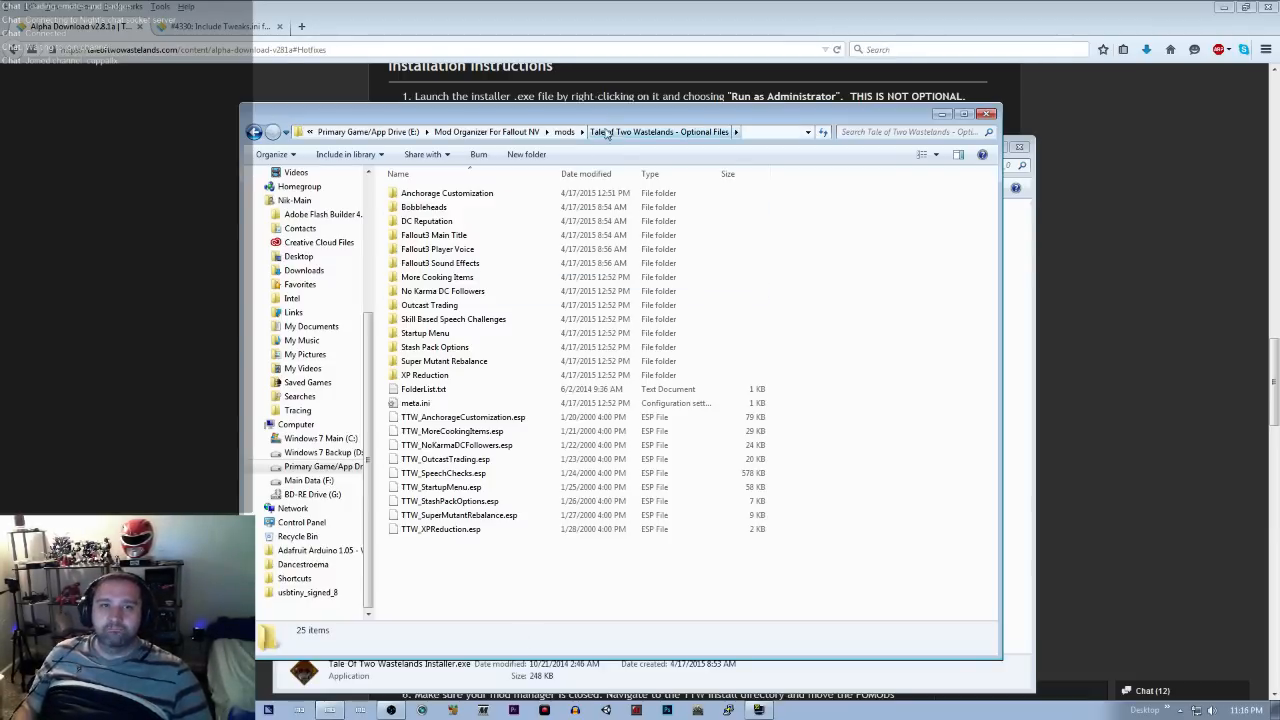
pyautogui.click(564, 131)
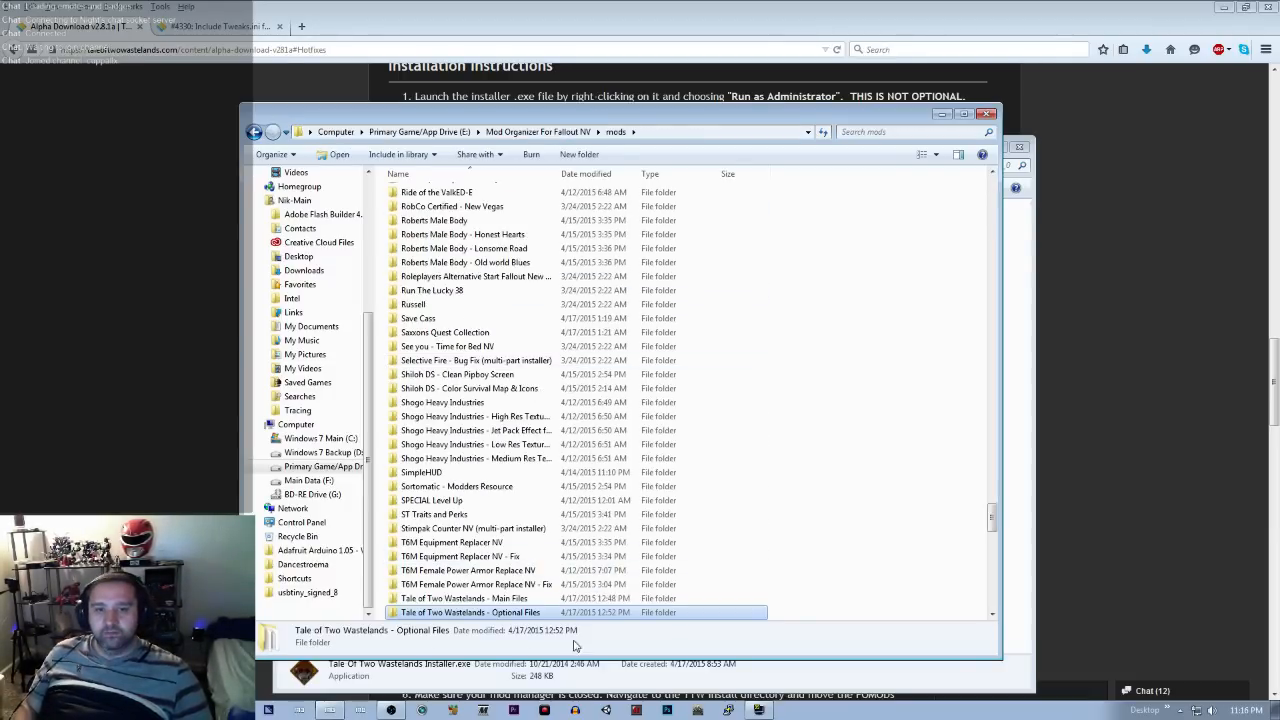
# Step: Examine the contents of the Tale of Two Wastelands - Main Files folder and go back to the mods folder
pyautogui.scroll(-3, 493, 558)
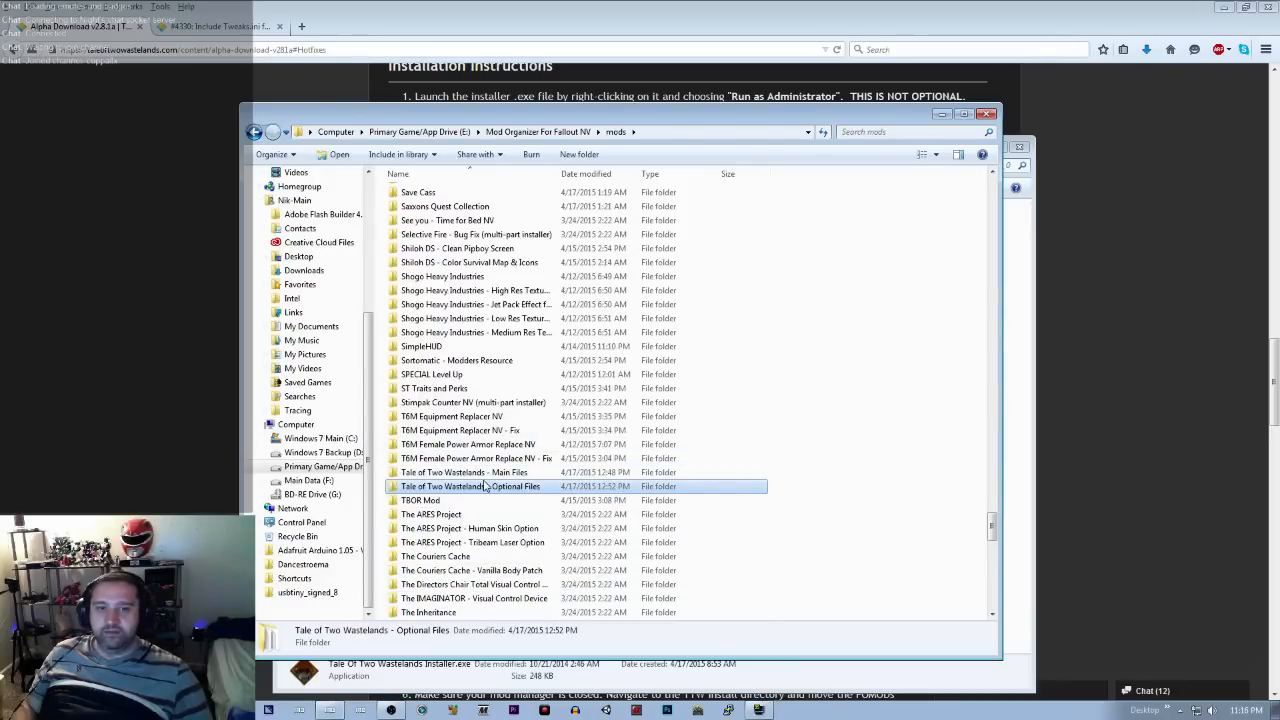
pyautogui.doubleClick(485, 475)
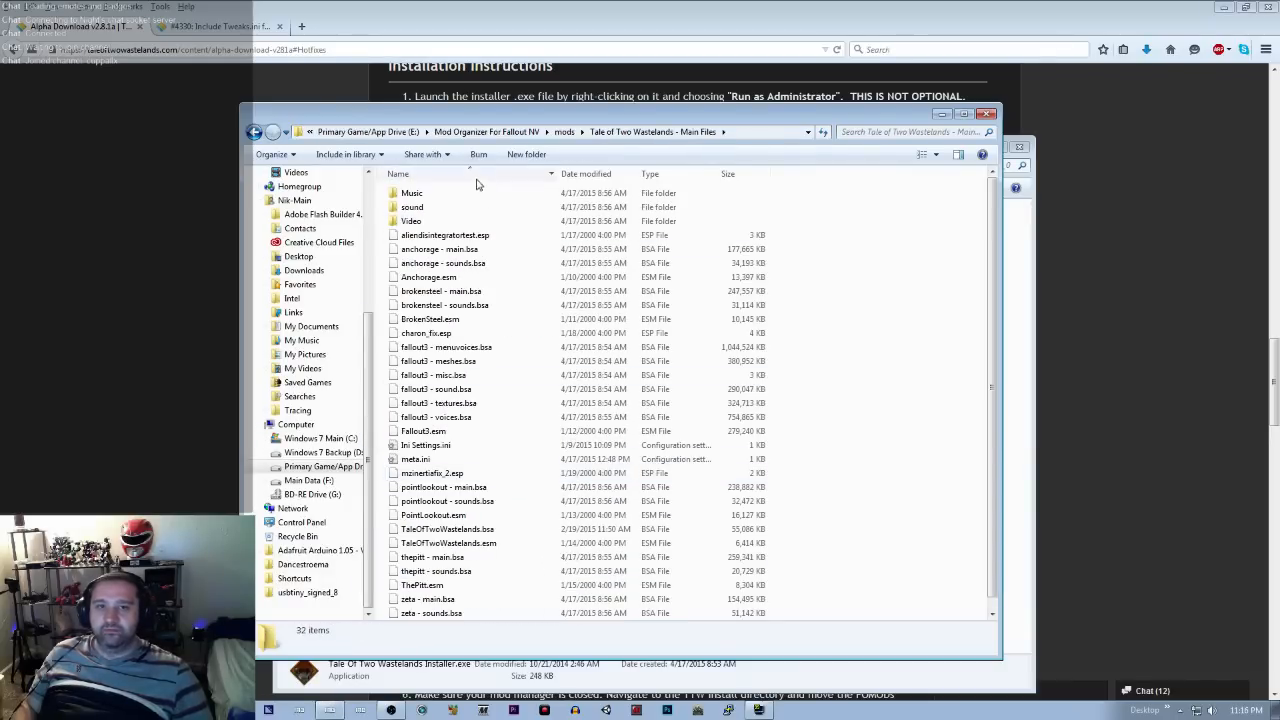
pyautogui.scroll(-1, 470, 470)
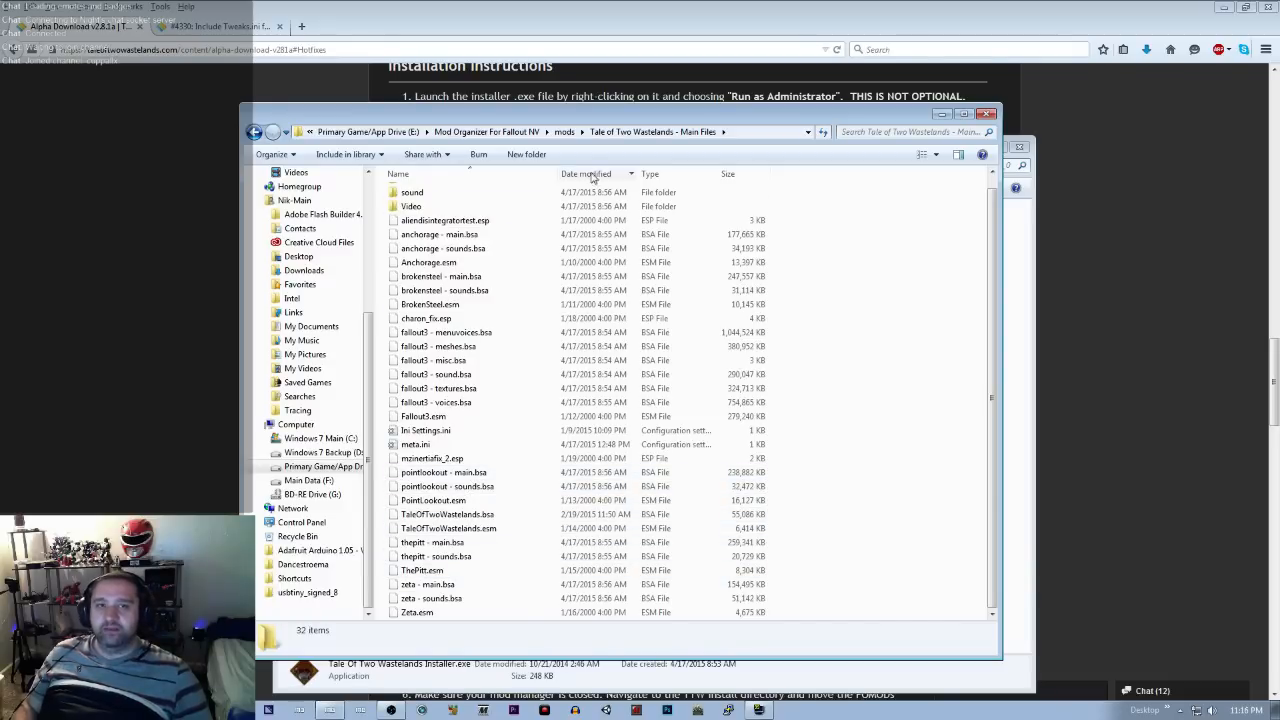
pyautogui.click(566, 131)
pyautogui.scroll(-5, 492, 597)
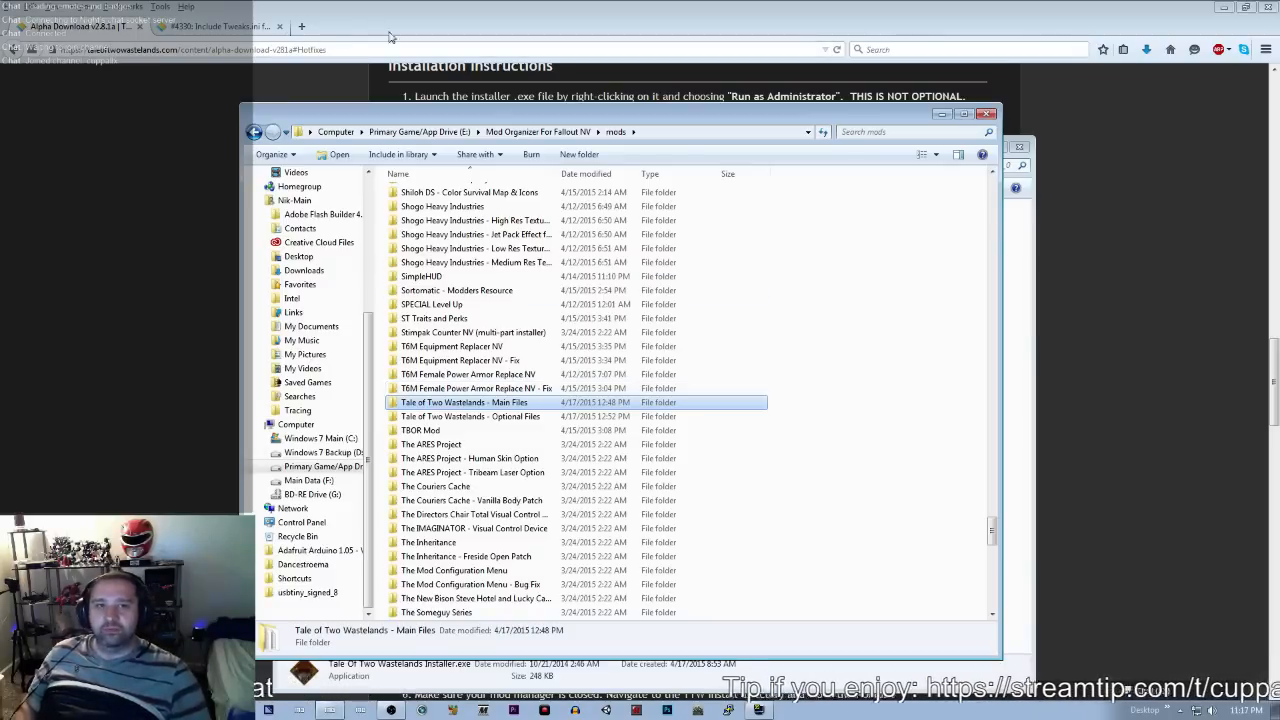
# Step: Show the path from the Mod Organizer For Fallout NV folder through mods to the Tale of Two Wastelands - Main Files folder
pyautogui.click(538, 131)
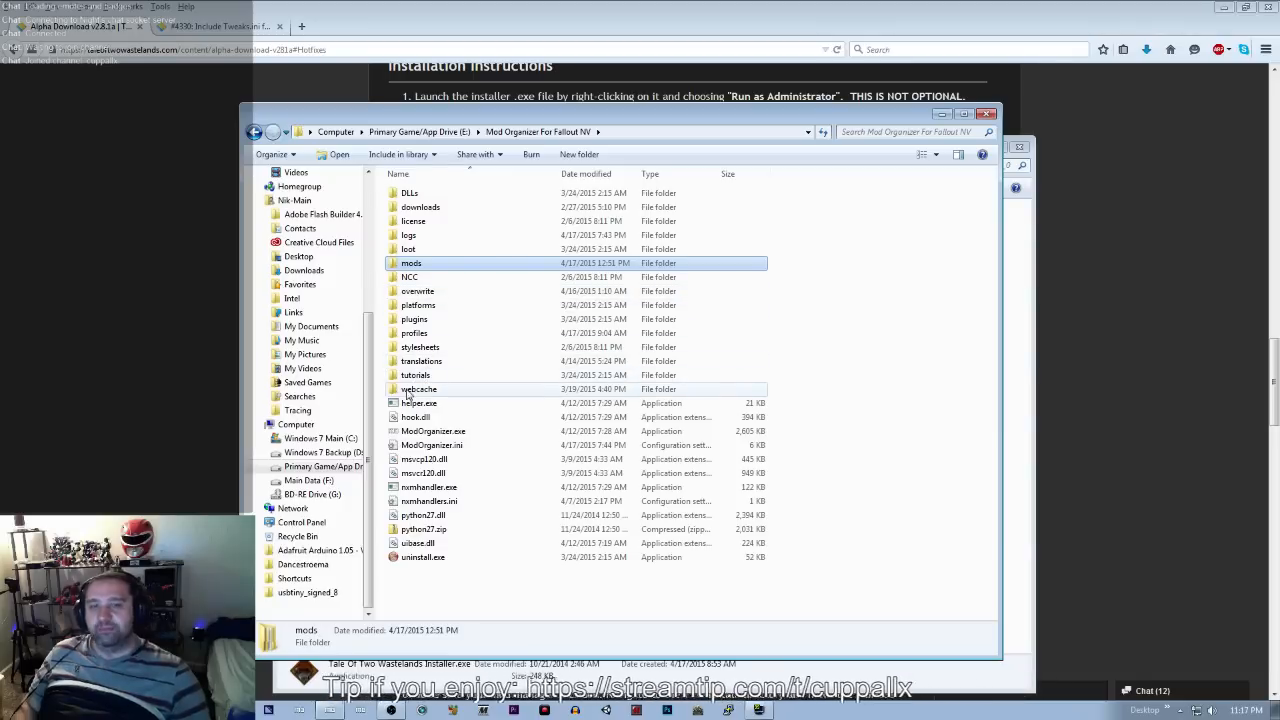
pyautogui.press('Return')
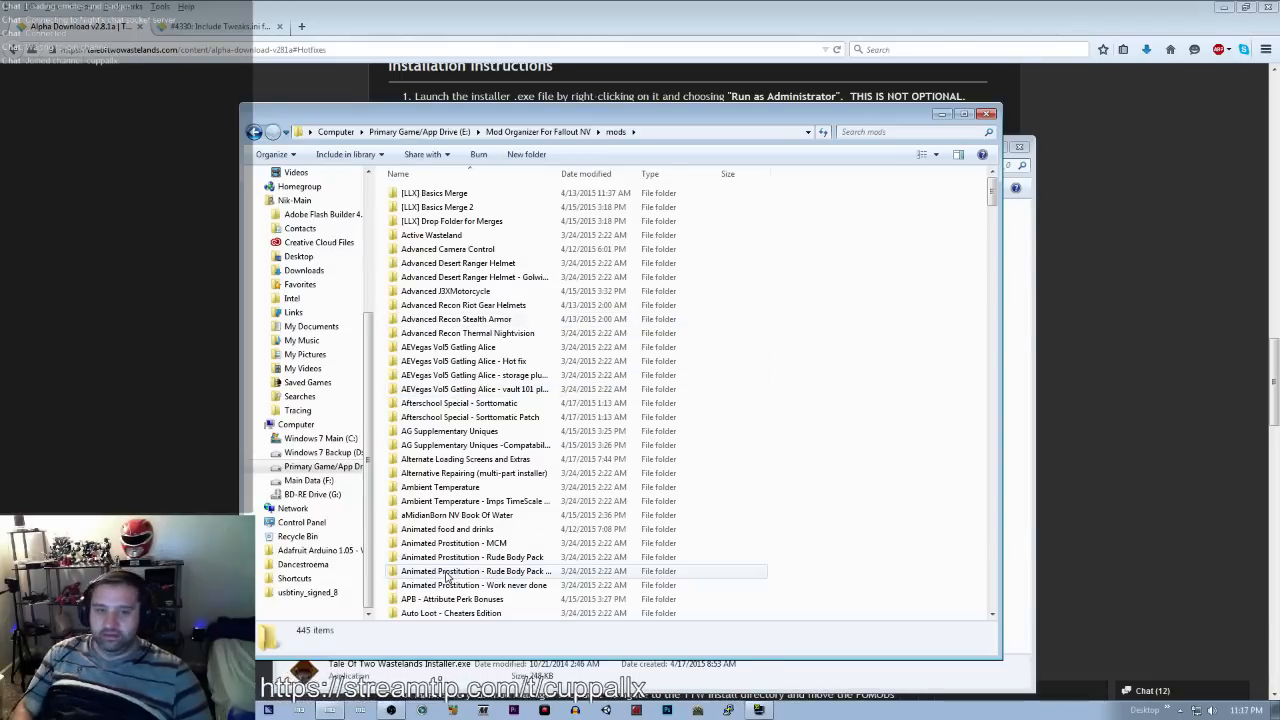
pyautogui.press('t')
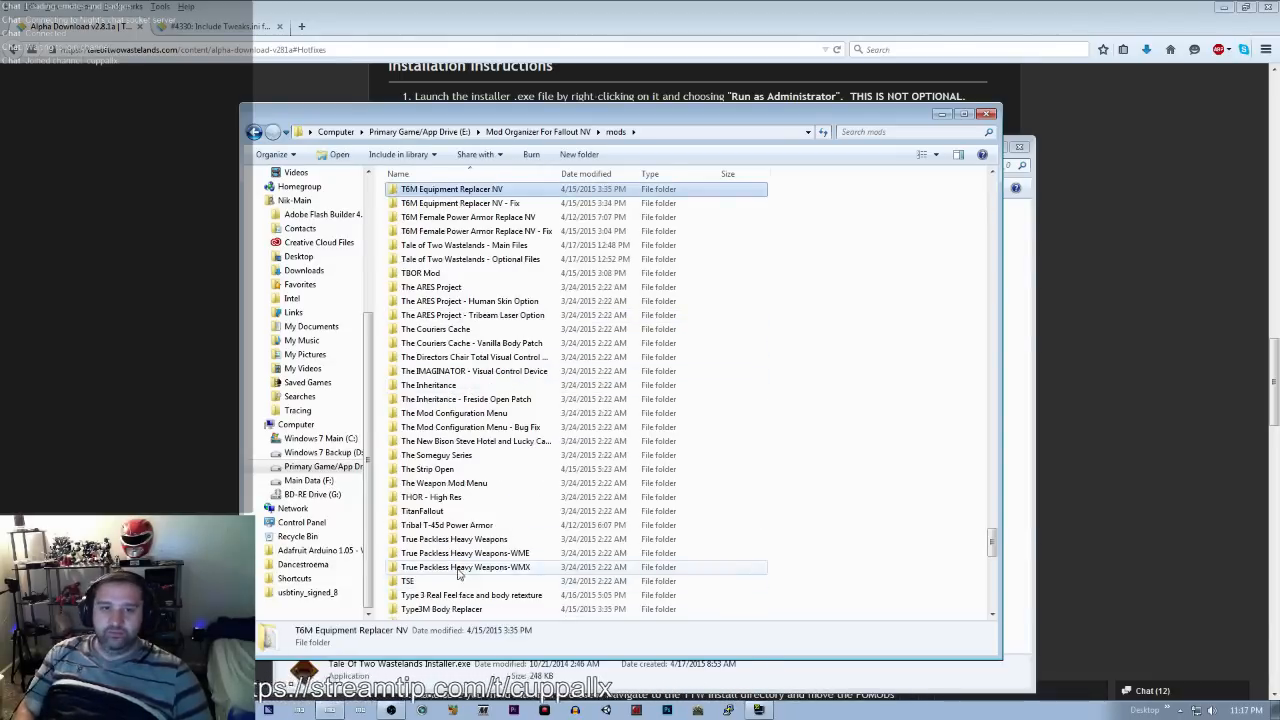
pyautogui.click(493, 250)
pyautogui.doubleClick(493, 250)
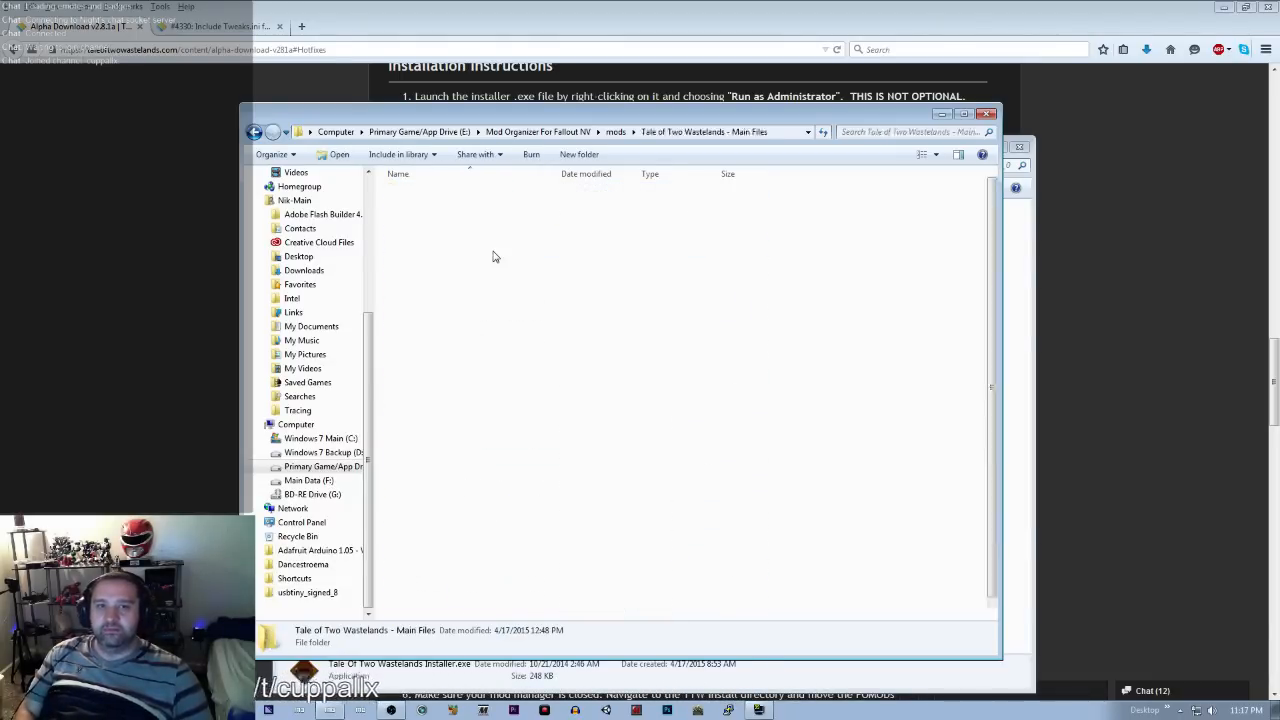
pyautogui.scroll(-1, 478, 350)
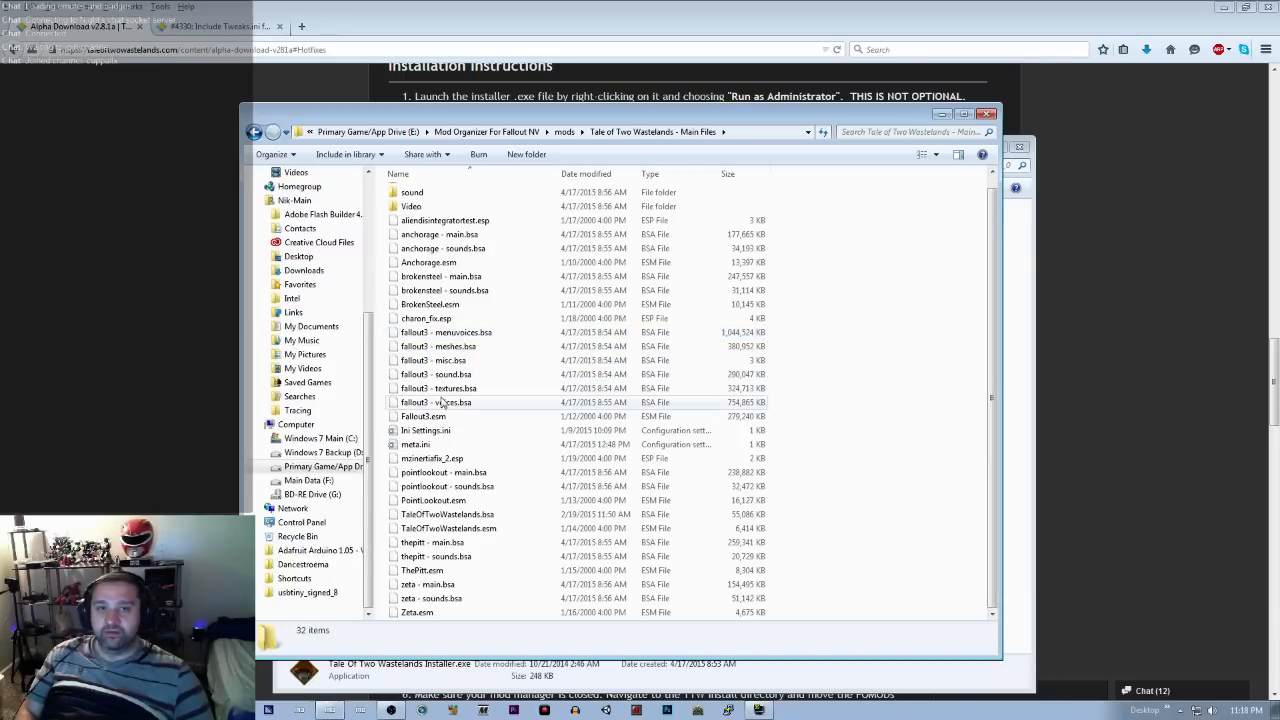
# Step: Bring up the Fallout 3 goty Data folder beside the Main Files window to compare their files
pyautogui.moveTo(477, 113); pyautogui.dragTo(660, 104)
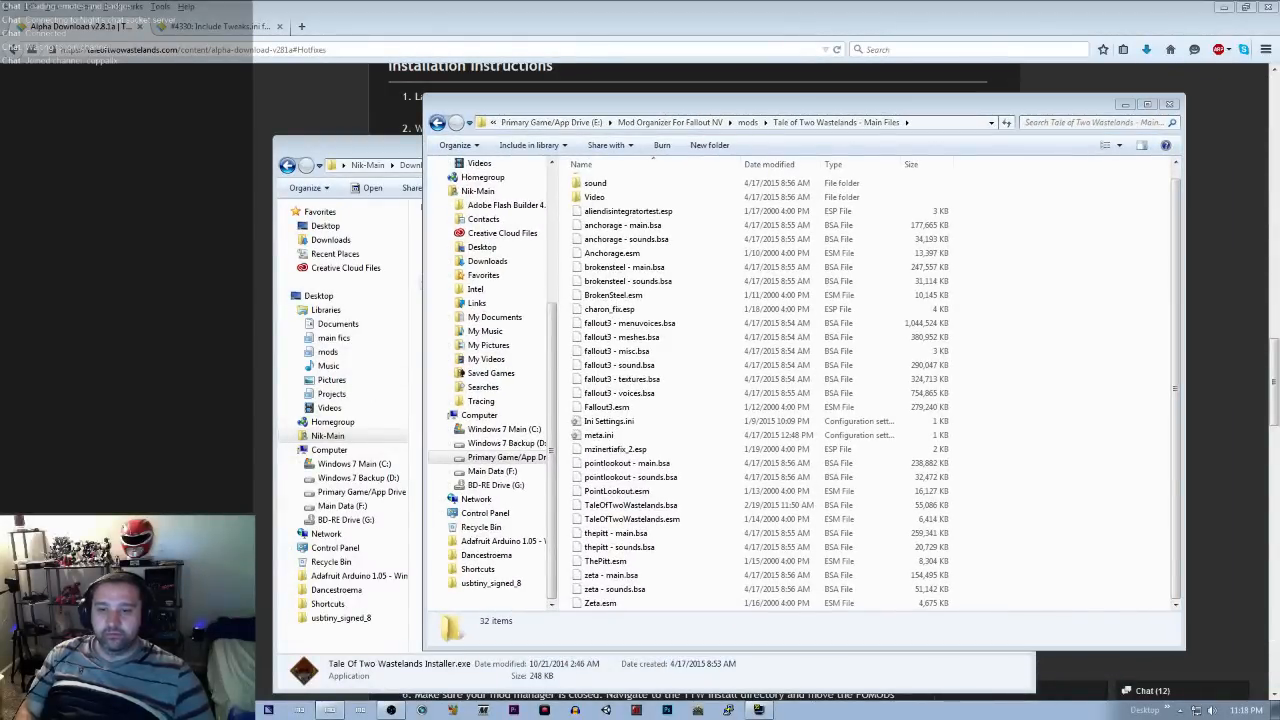
pyautogui.hotkey('alt', 'Tab')
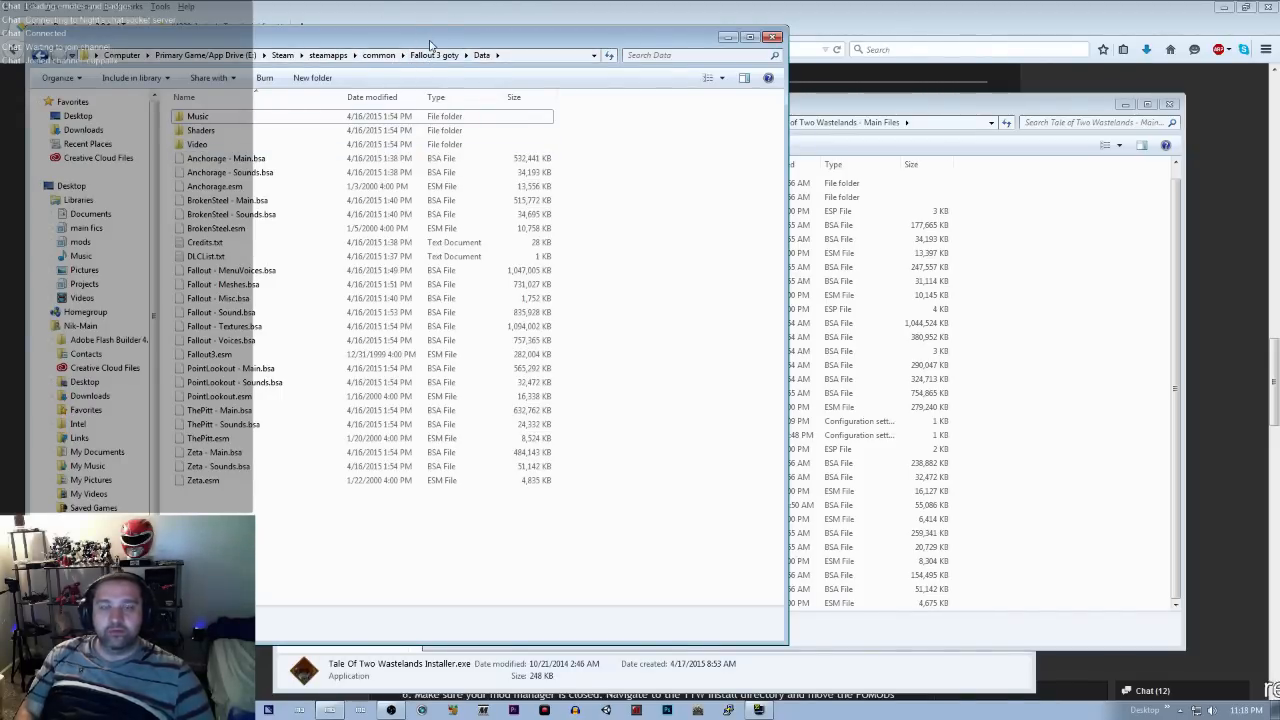
pyautogui.click(987, 108)
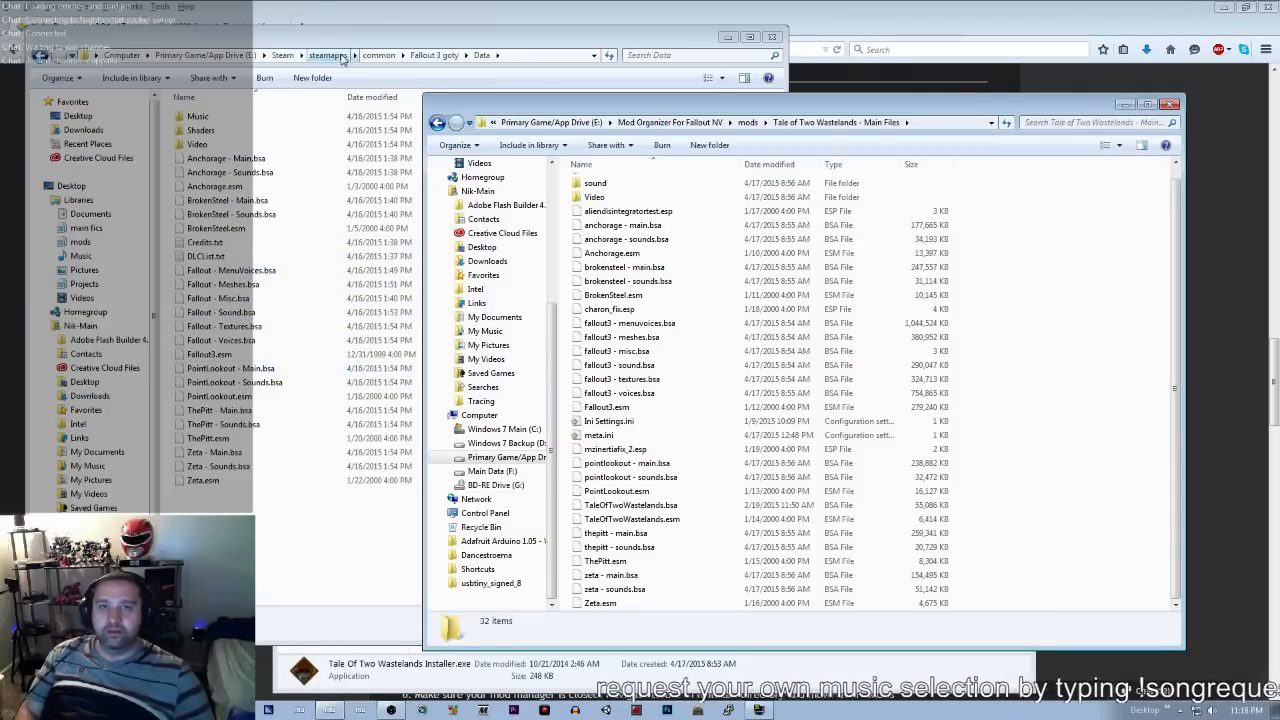
# Step: Open the Fallout New Vegas Data folder, compare it with the Main Files folder, and minimize the Data window
pyautogui.click(379, 56)
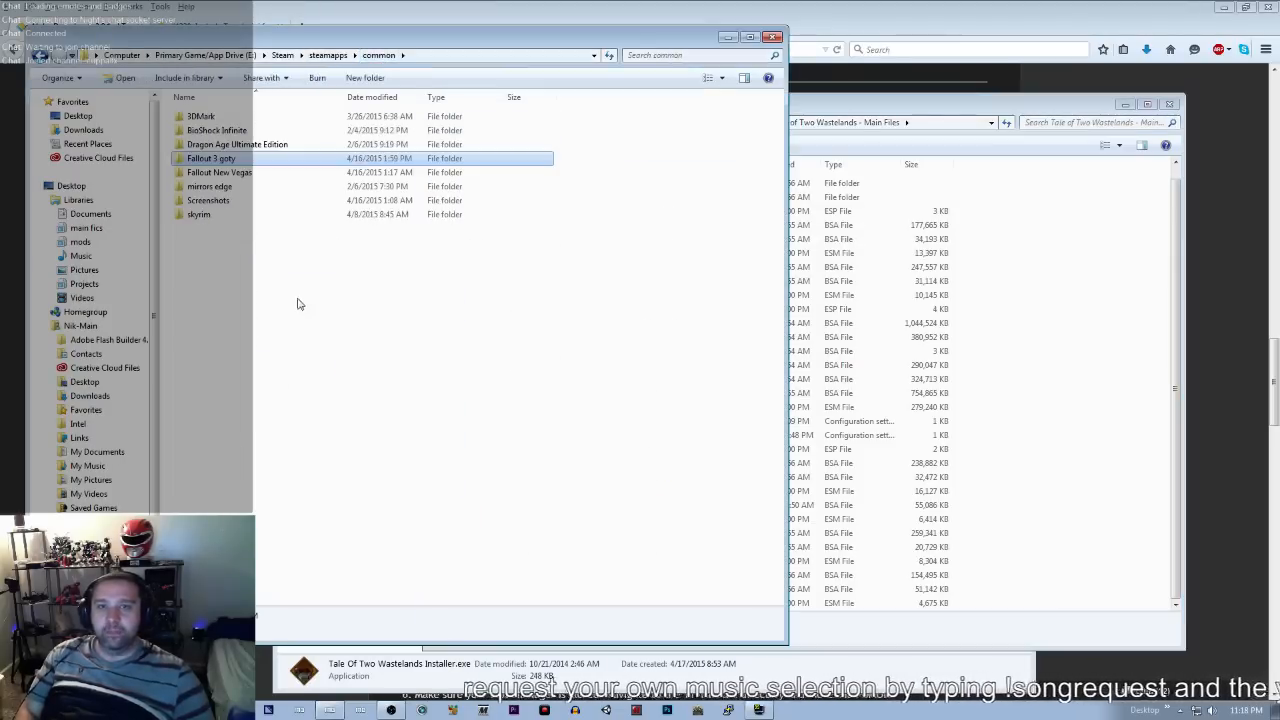
pyautogui.doubleClick(225, 168)
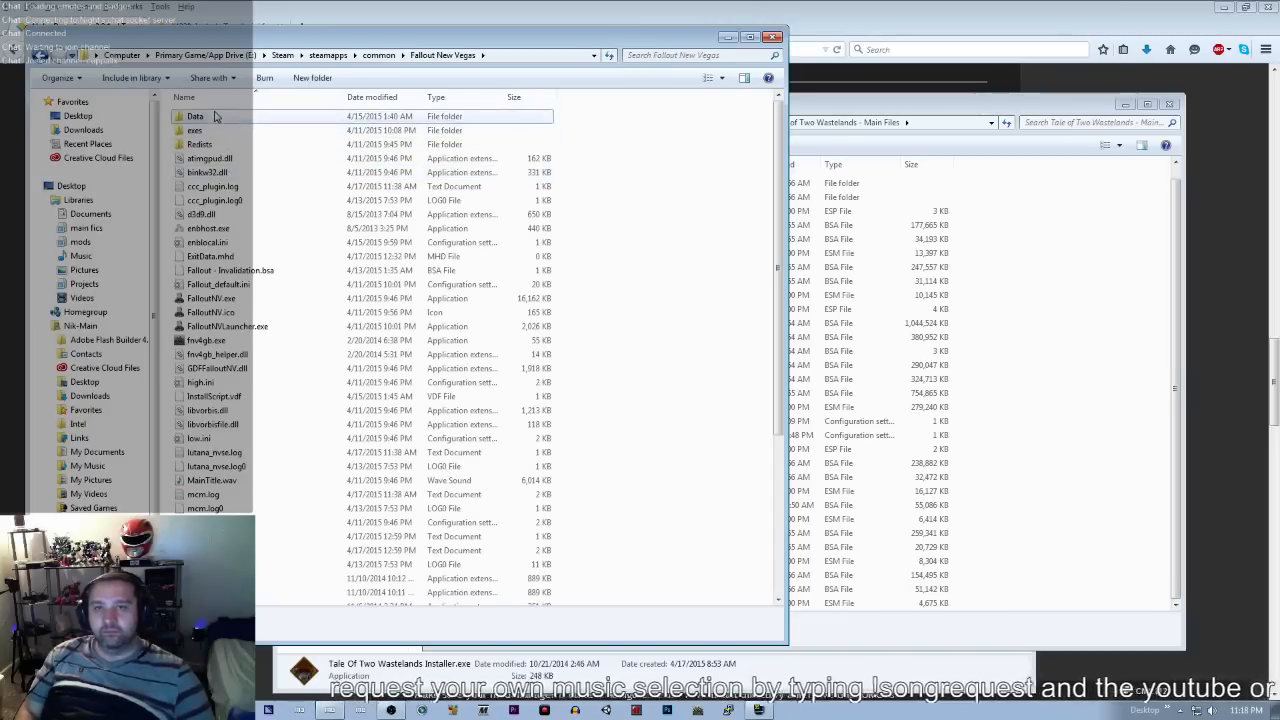
pyautogui.doubleClick(198, 116)
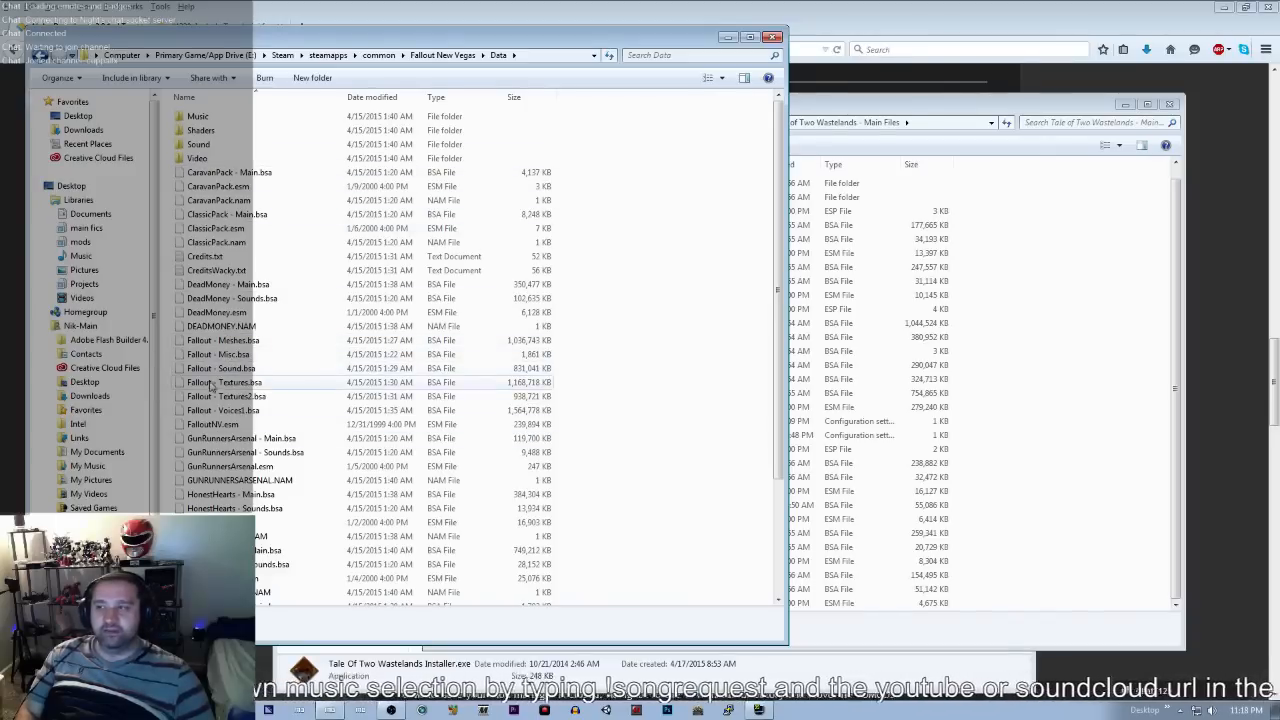
pyautogui.click(846, 112)
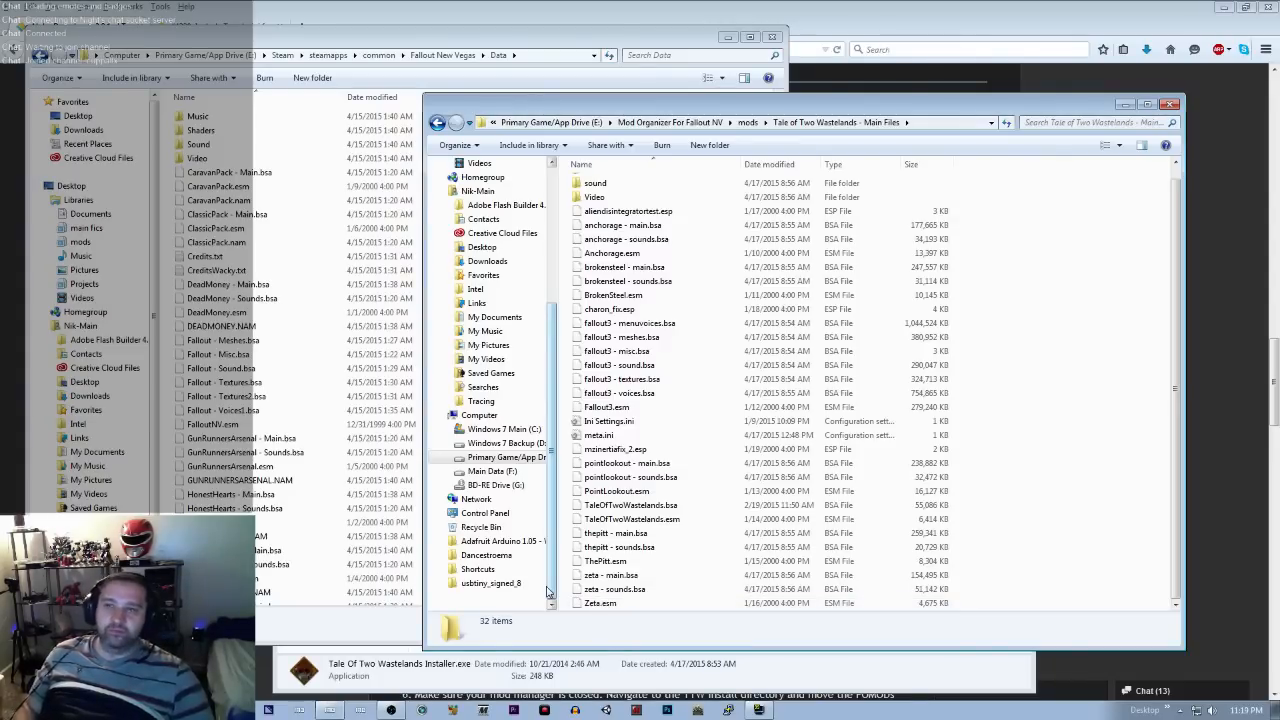
pyautogui.click(724, 40)
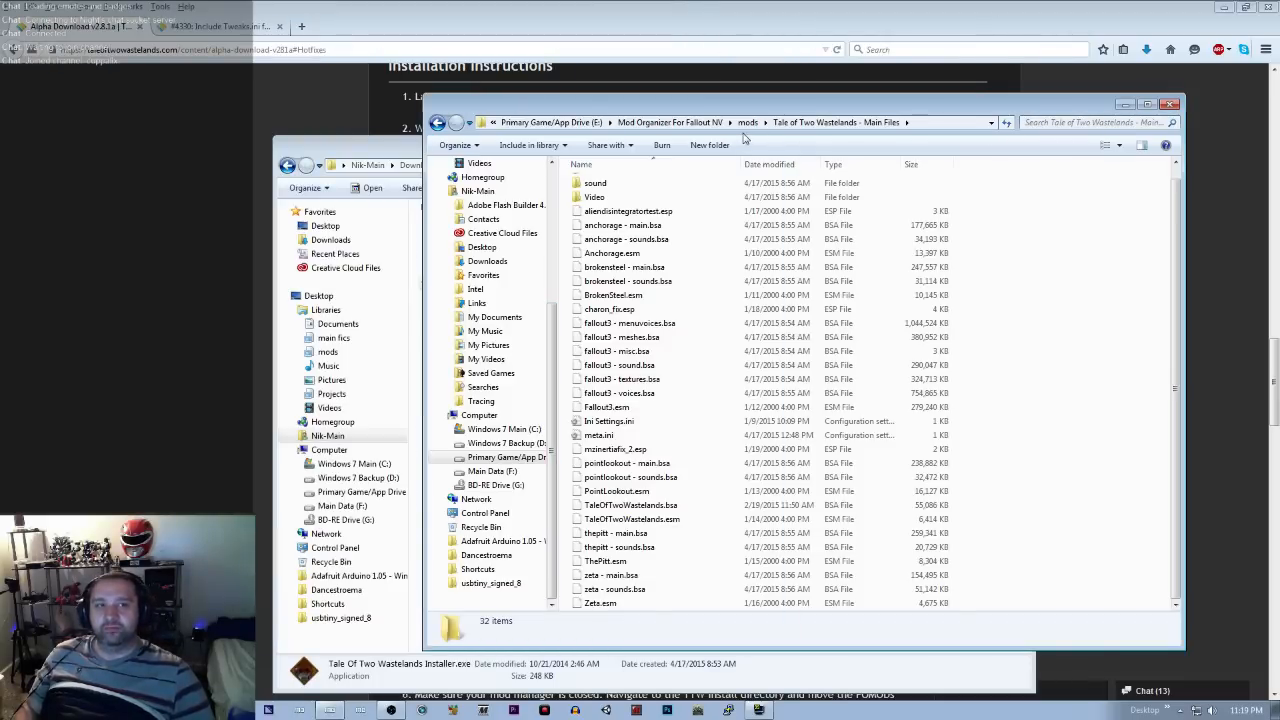
# Step: Return to the mods folder and switch to Mod Organizer, minimizing the browser and folder windows covering it
pyautogui.click(748, 122)
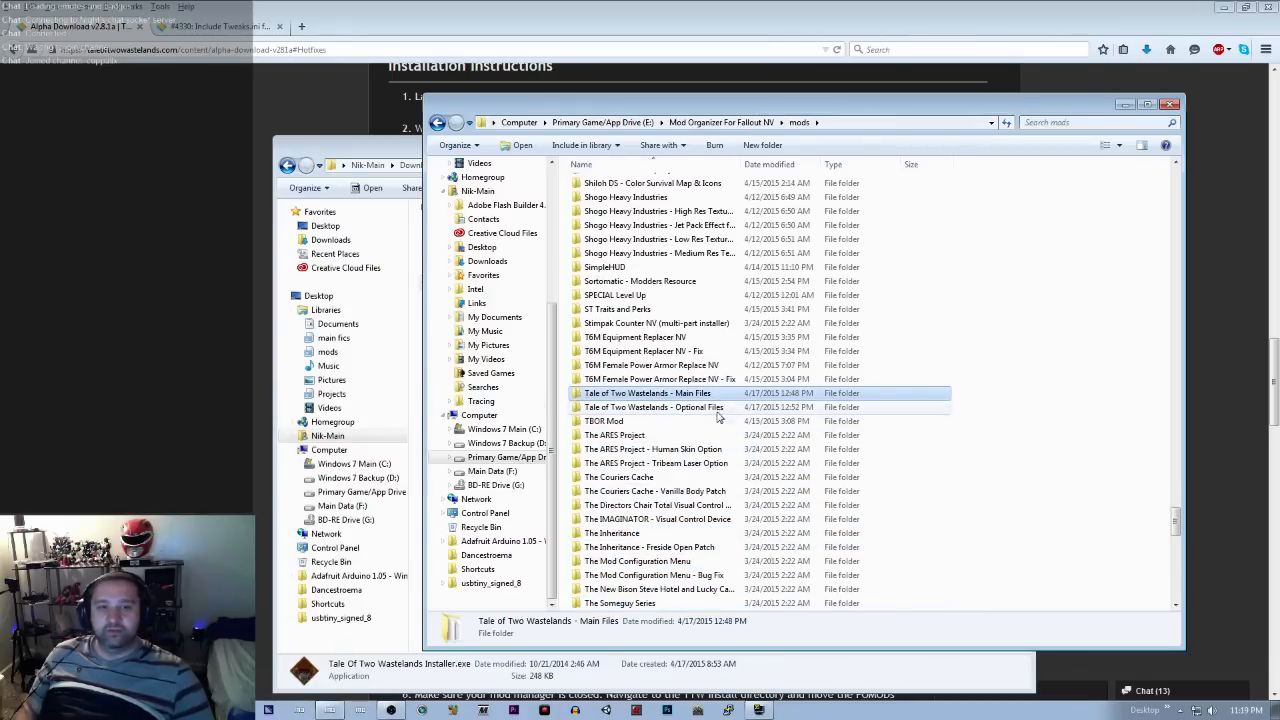
pyautogui.click(178, 402)
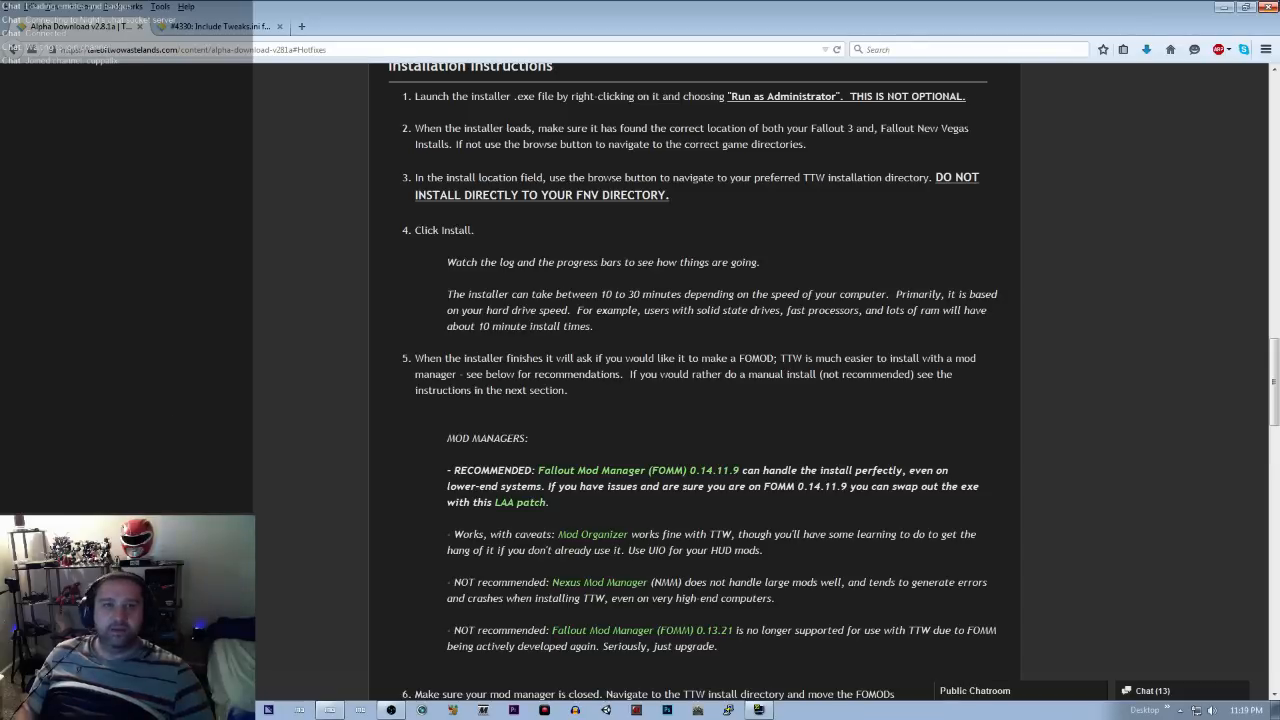
pyautogui.moveTo(1118, 8); pyautogui.dragTo(1279, 20)
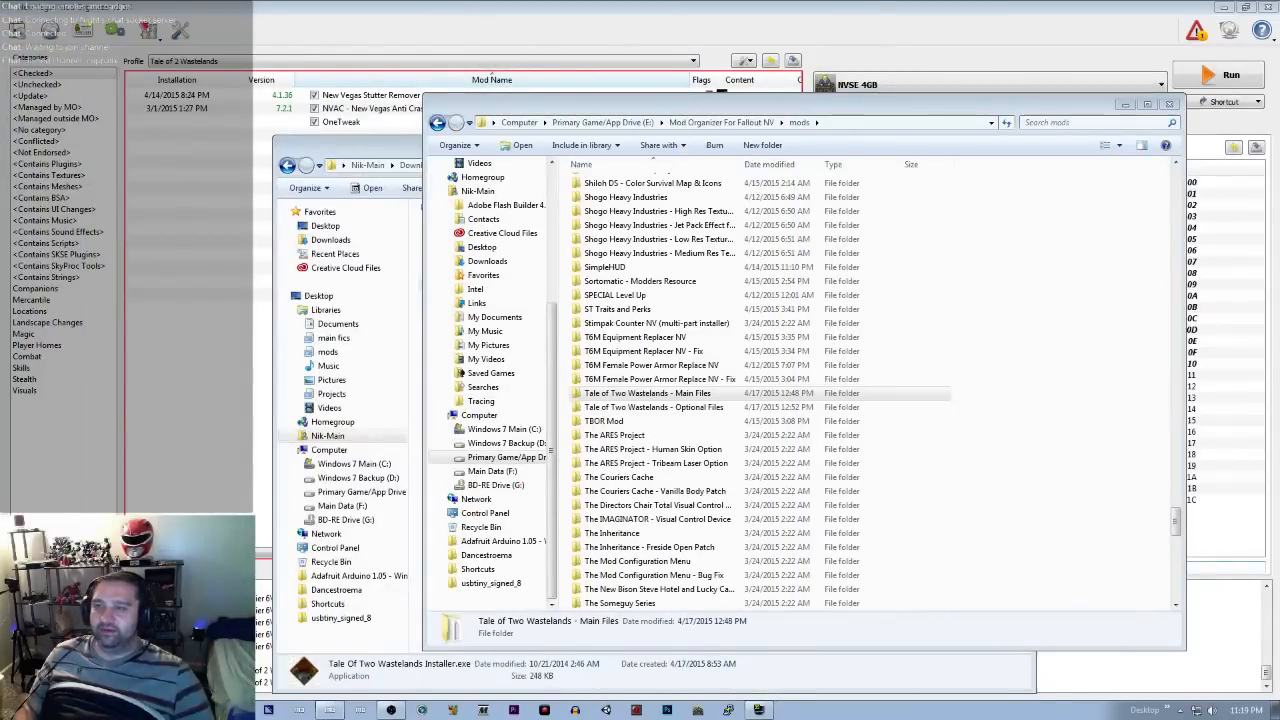
pyautogui.click(647, 393)
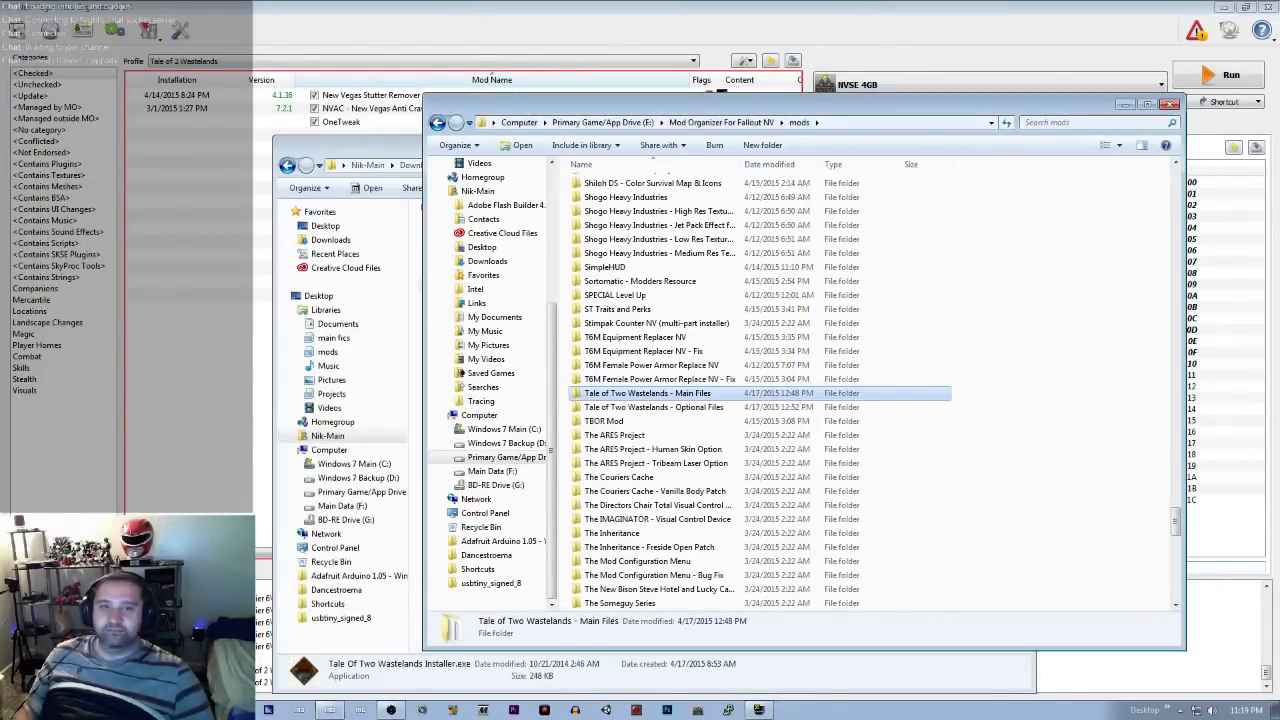
pyautogui.click(1124, 105)
pyautogui.click(974, 148)
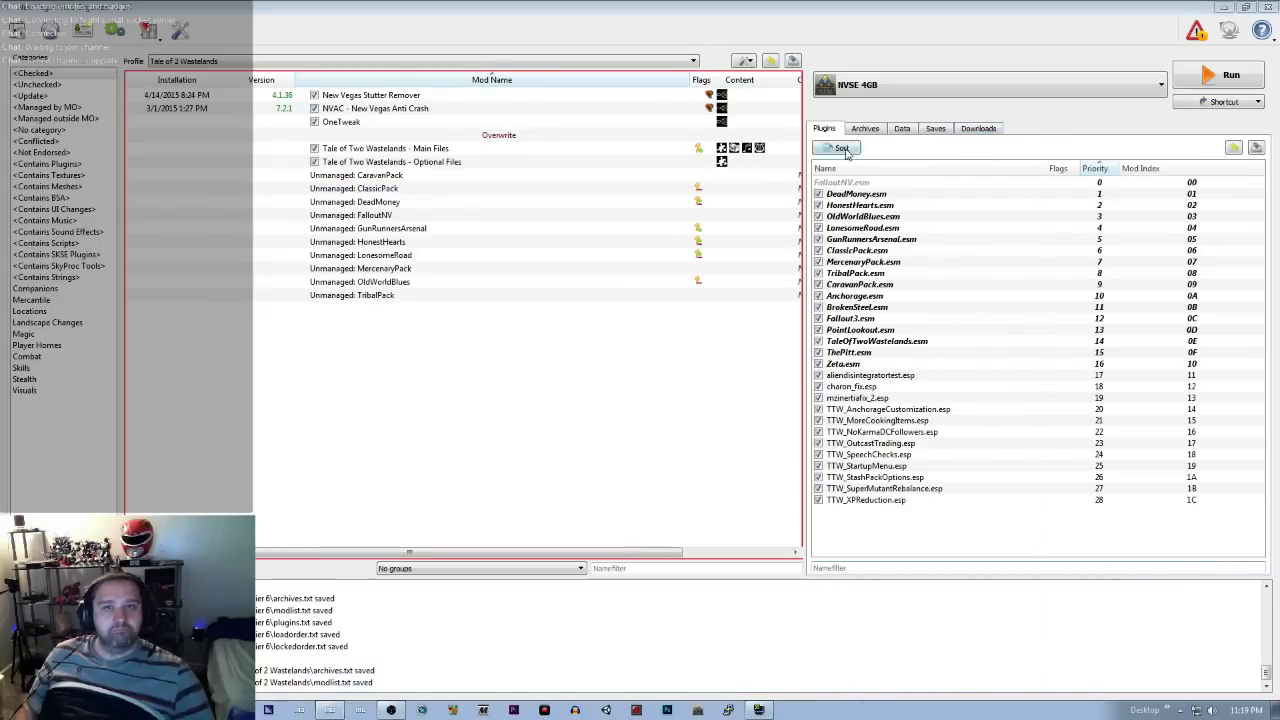
# Step: Select the Tale of 2 Wastelands profile in Mod Organizer
pyautogui.click(197, 64)
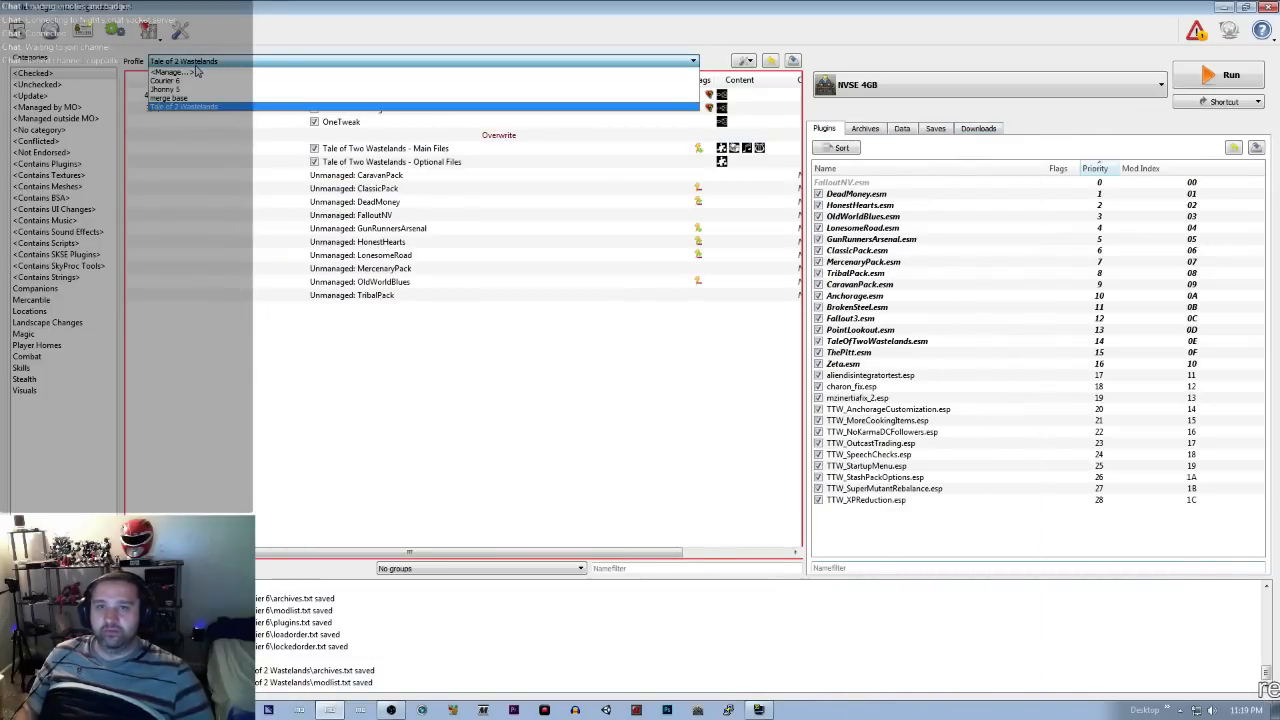
pyautogui.click(208, 107)
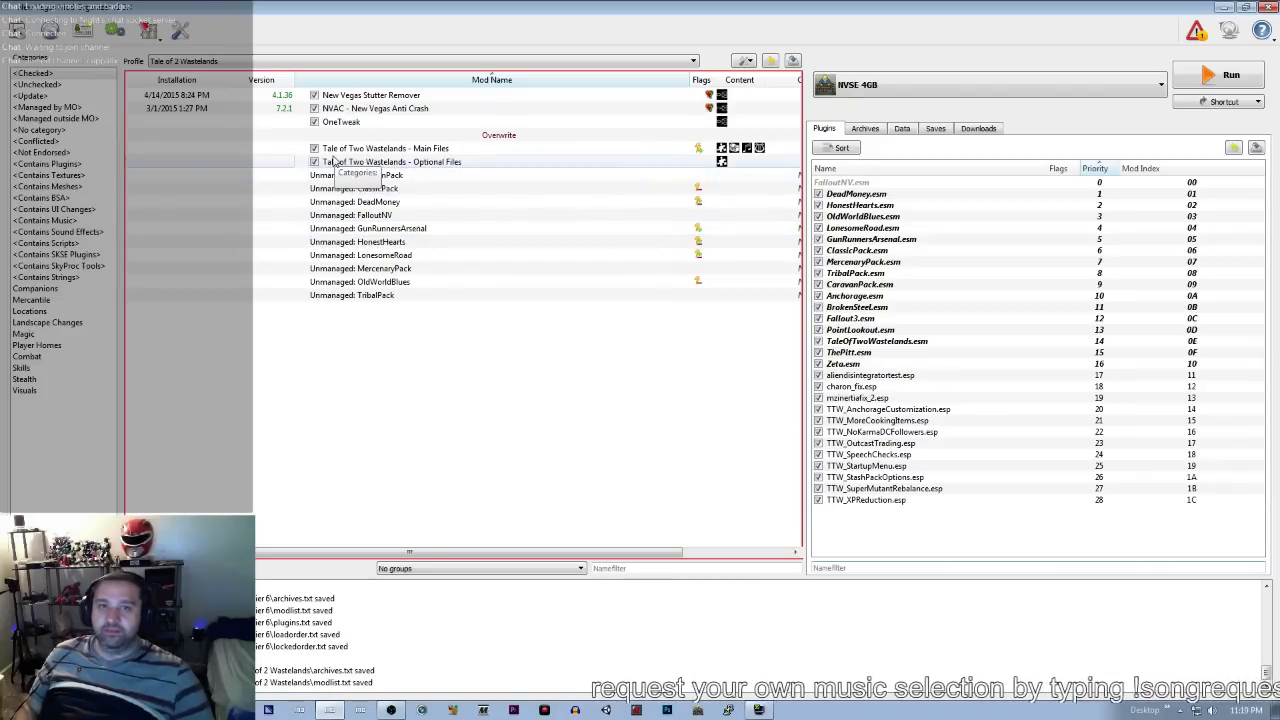
pyautogui.click(150, 32)
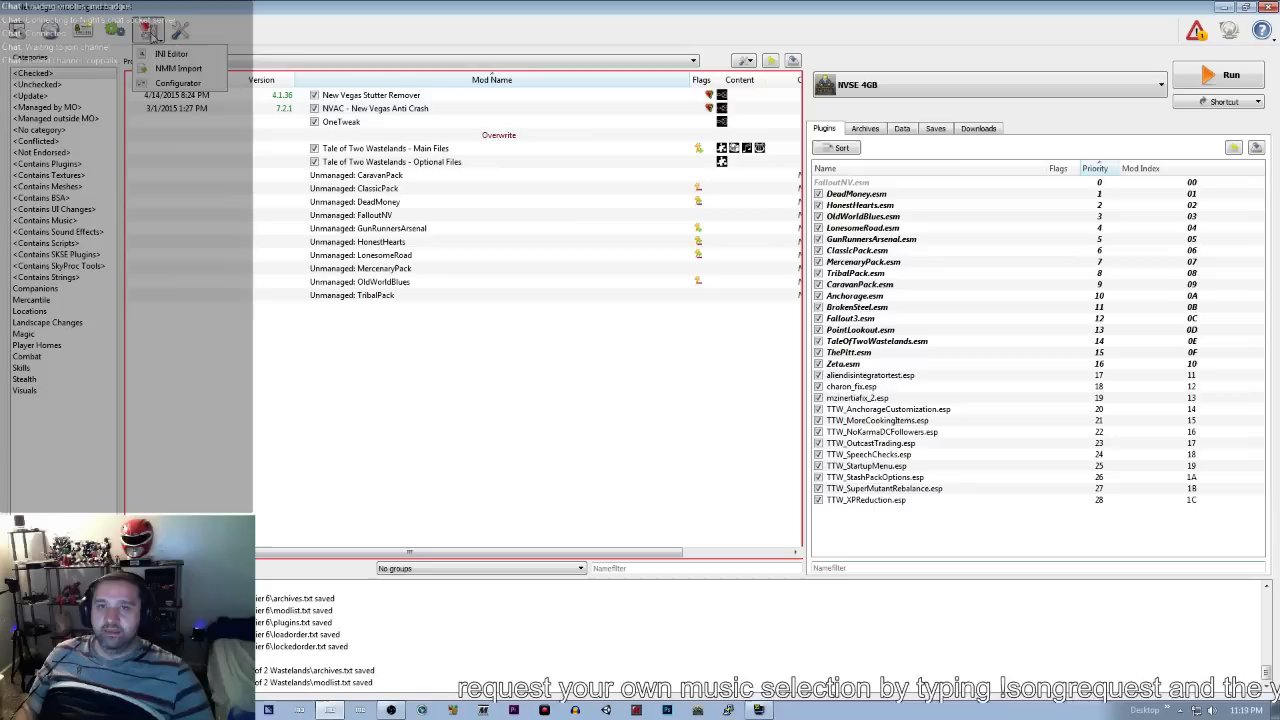
# Step: View Ini Settings.ini in the information for the Tale of Two Wastelands - Main Files mod, and close it
pyautogui.click(384, 150)
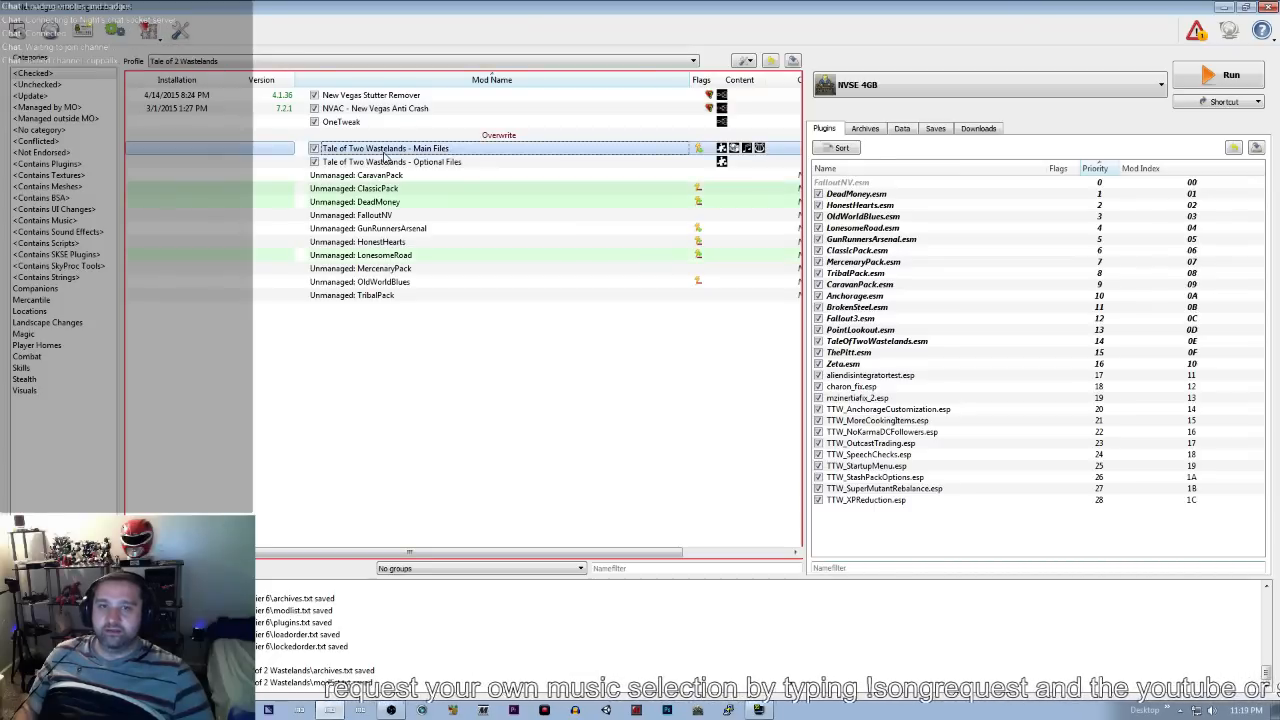
pyautogui.doubleClick(384, 150)
pyautogui.click(466, 233)
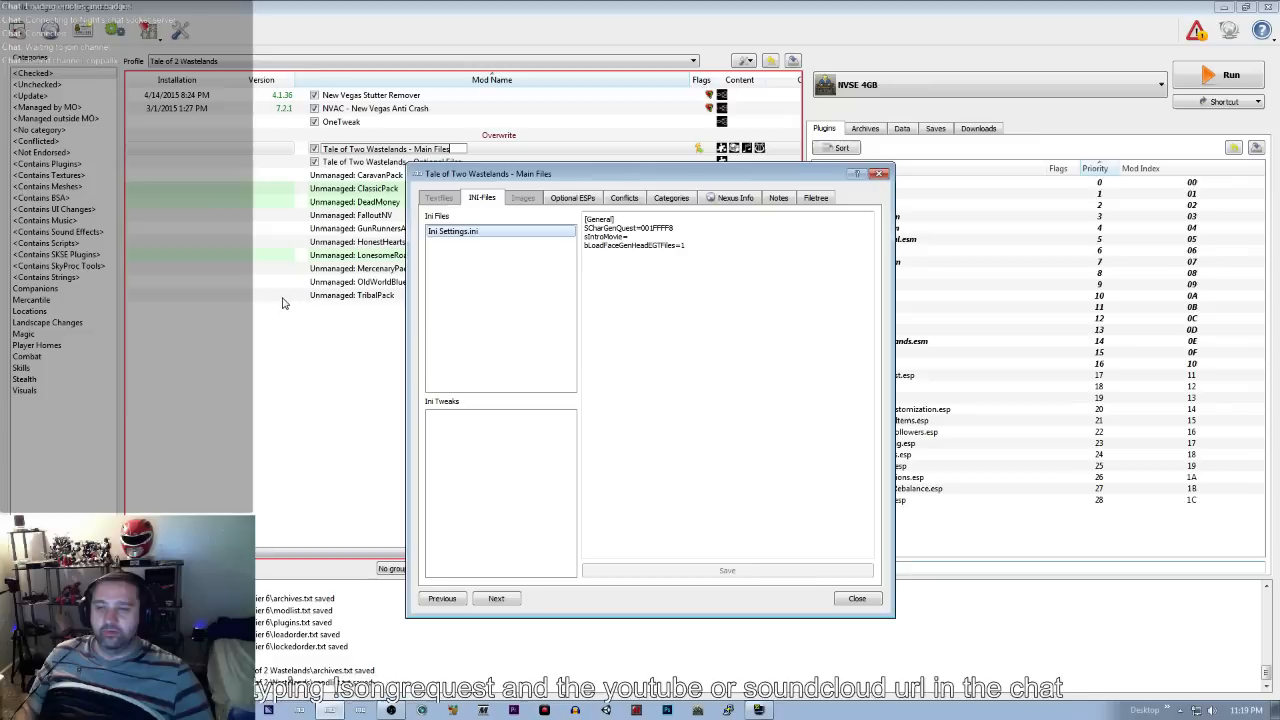
pyautogui.click(880, 175)
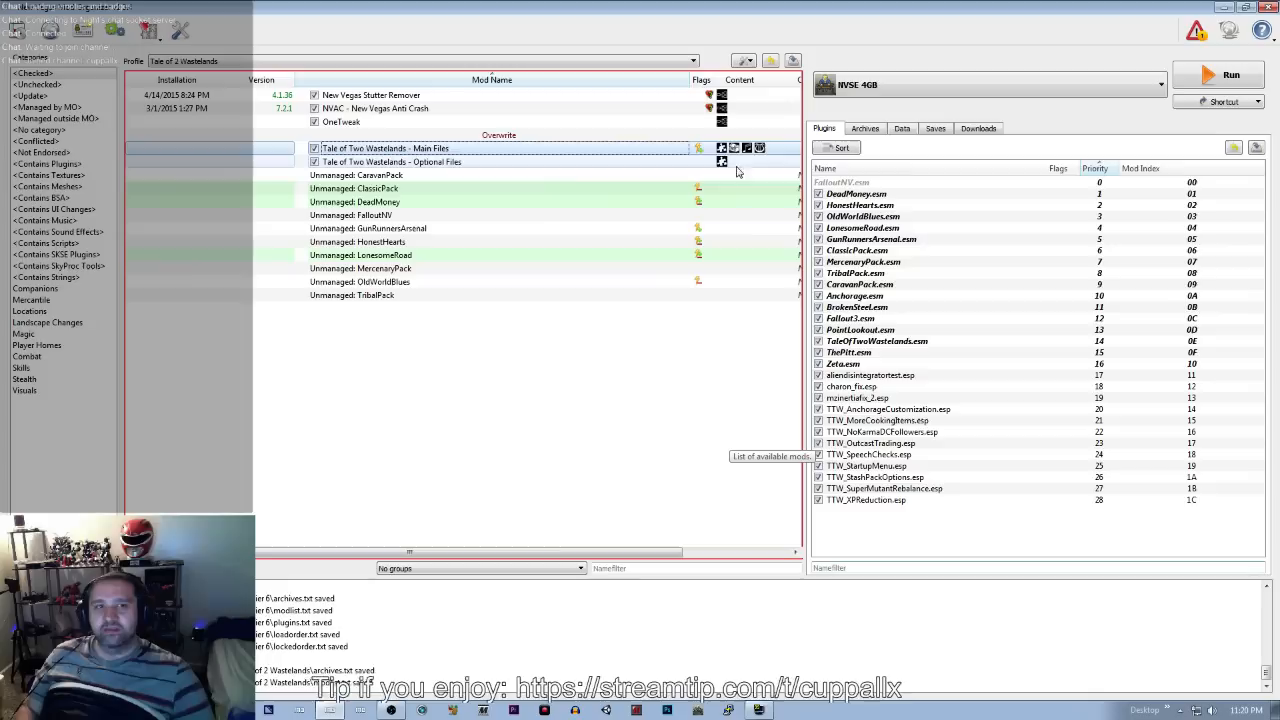
# Step: Review the plugin load order and the archives listed under Tale of Two Wastelands - Main Files
pyautogui.click(862, 130)
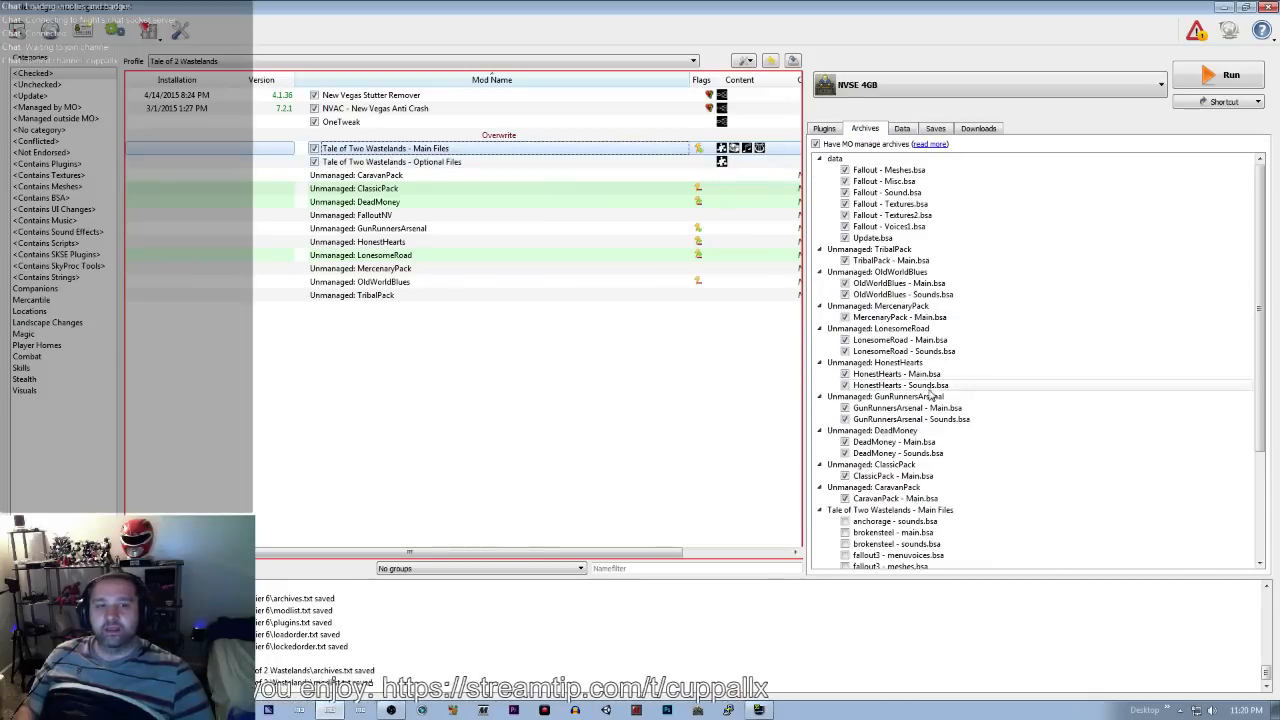
pyautogui.click(824, 128)
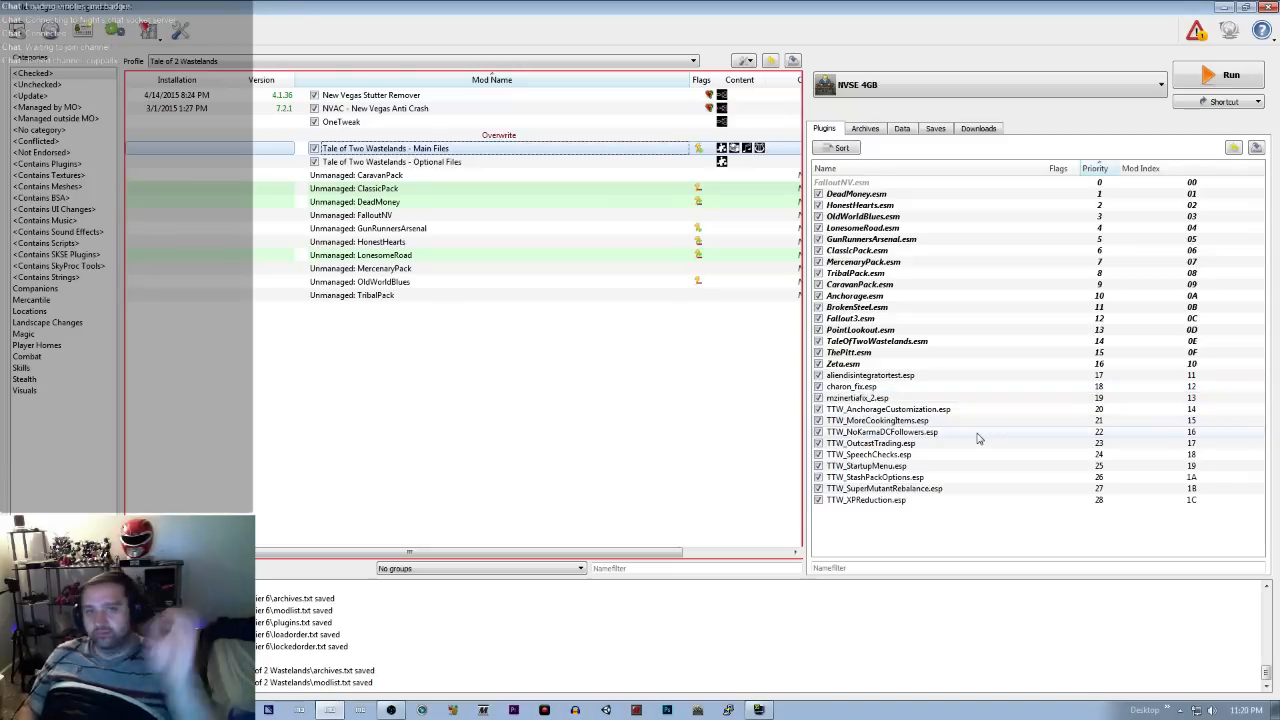
pyautogui.moveTo(978, 437)
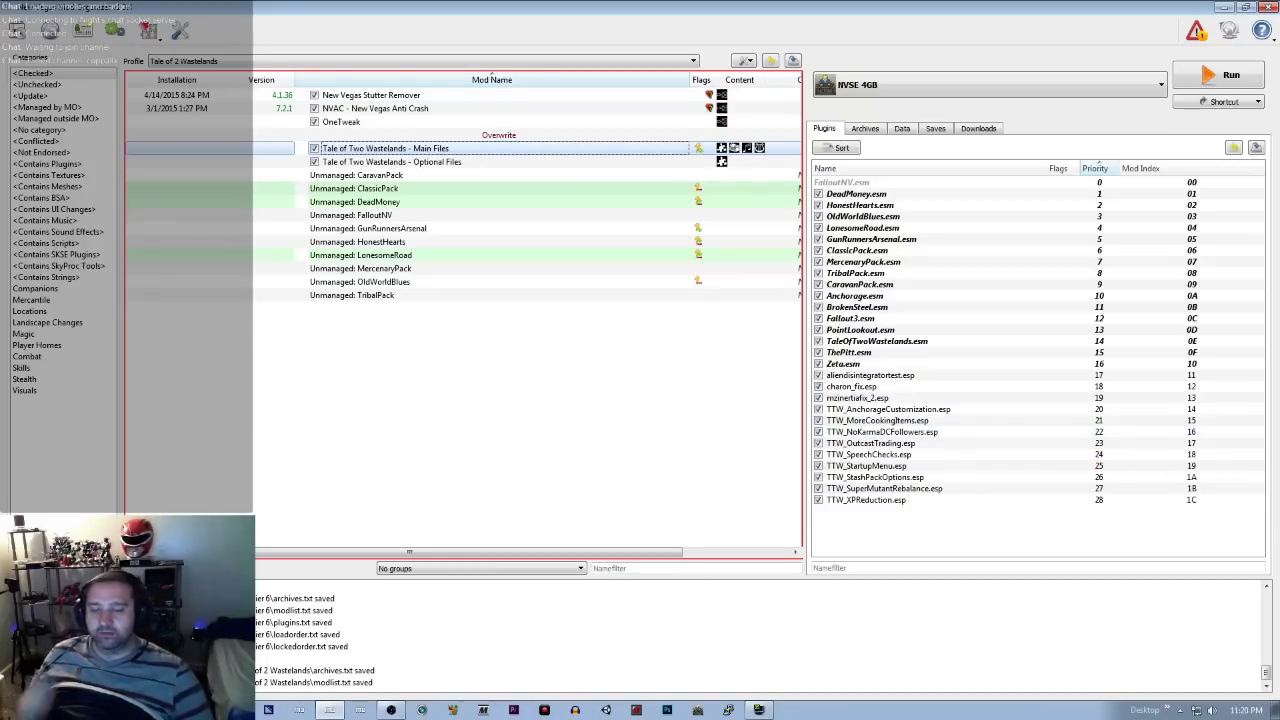
pyautogui.moveTo(208, 710)
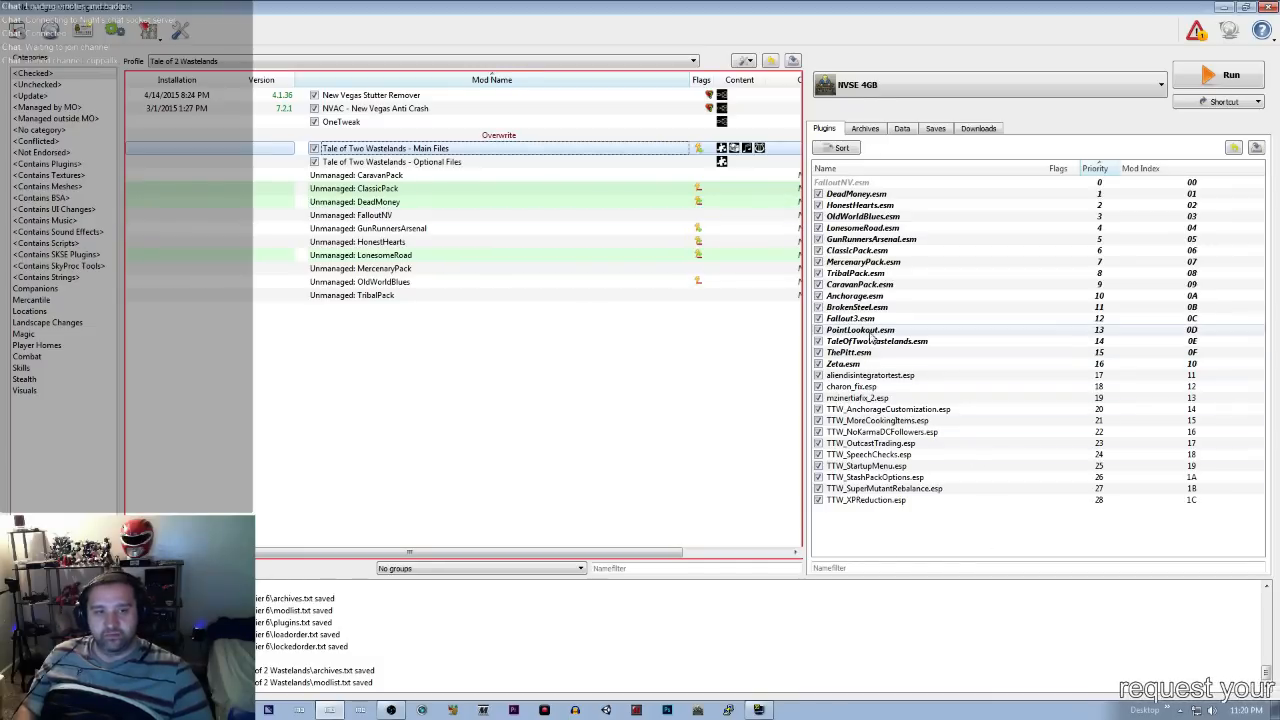
pyautogui.click(866, 128)
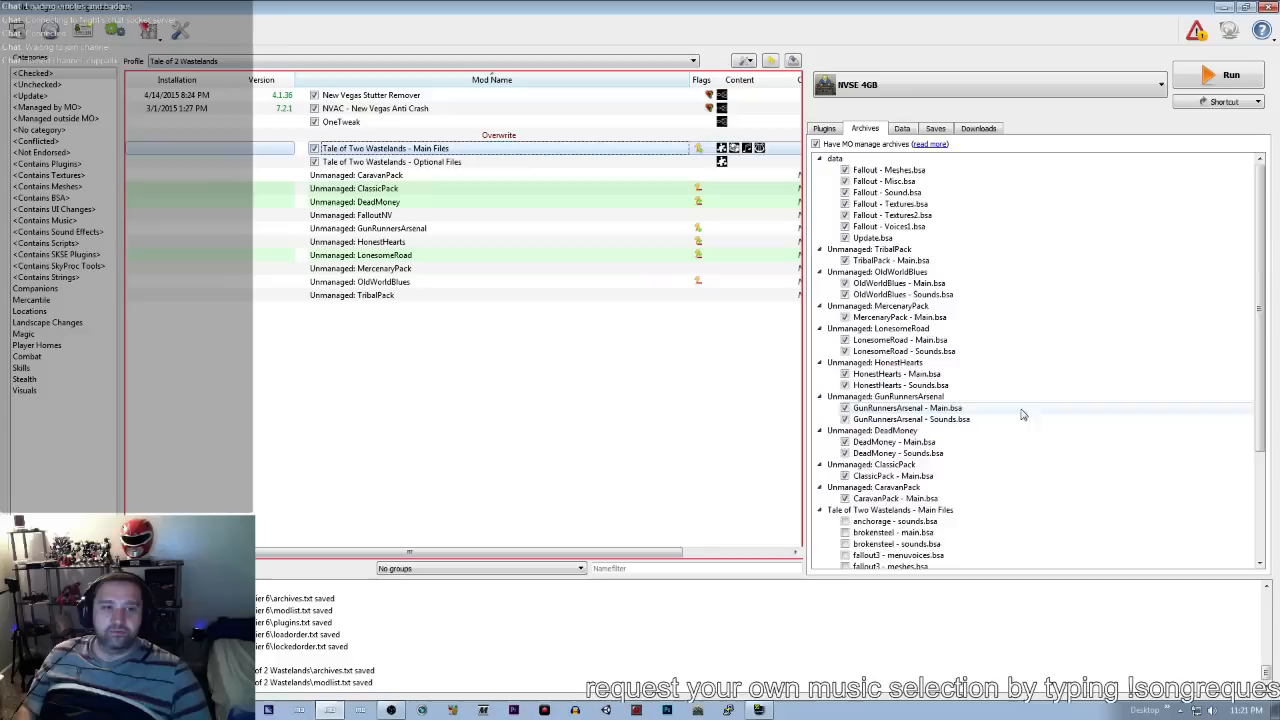
pyautogui.scroll(-5, 1020, 410)
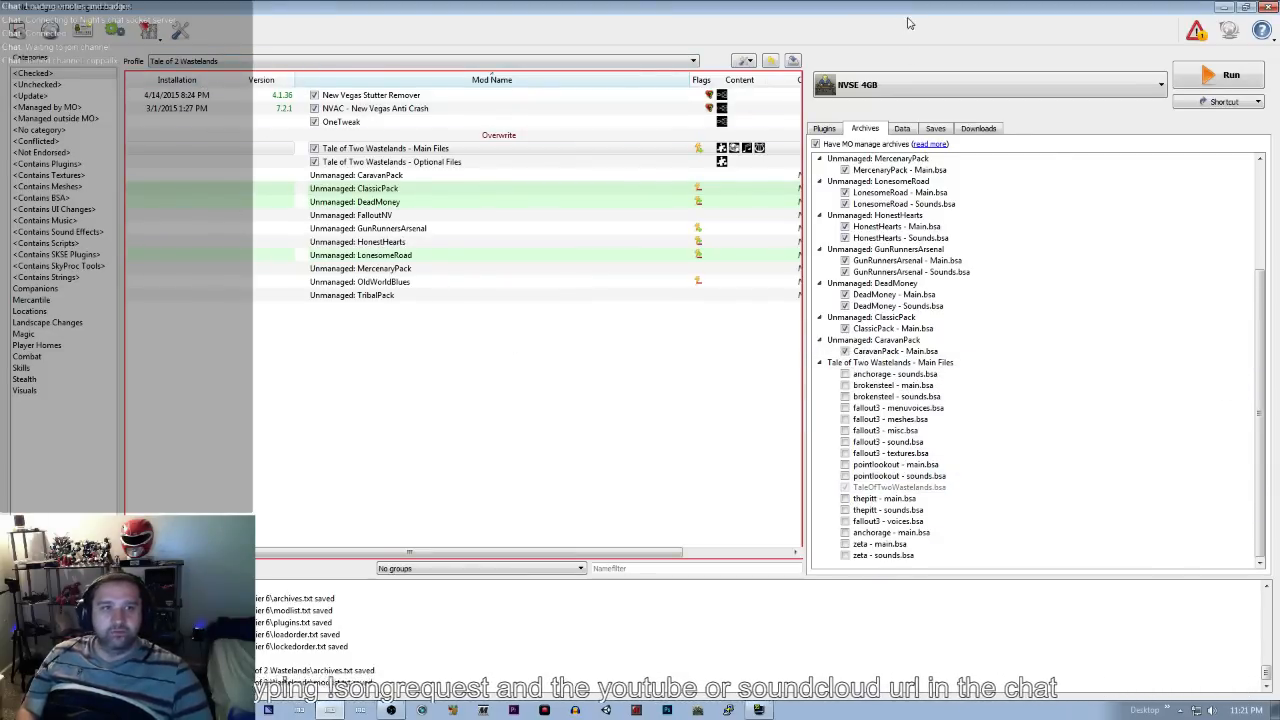
# Step: Run the game through NVSE 4GB to check its main menu, and exit the game
pyautogui.click(1220, 76)
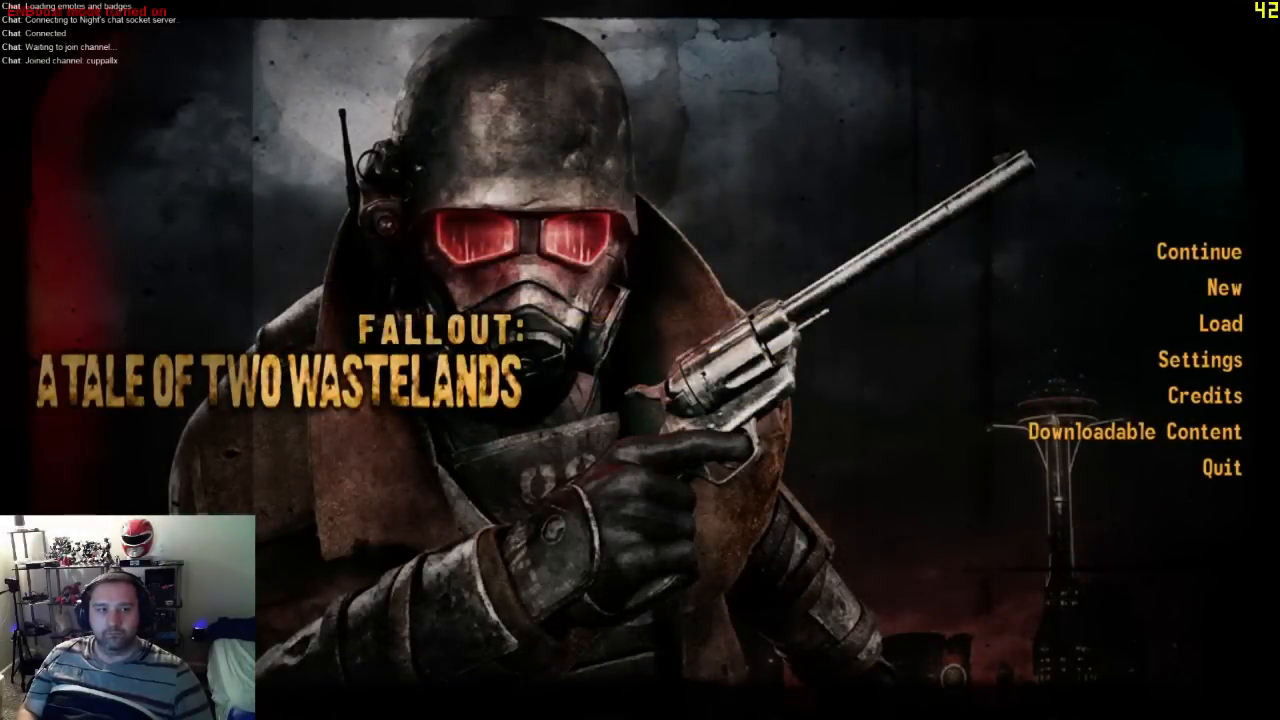
pyautogui.click(1228, 472)
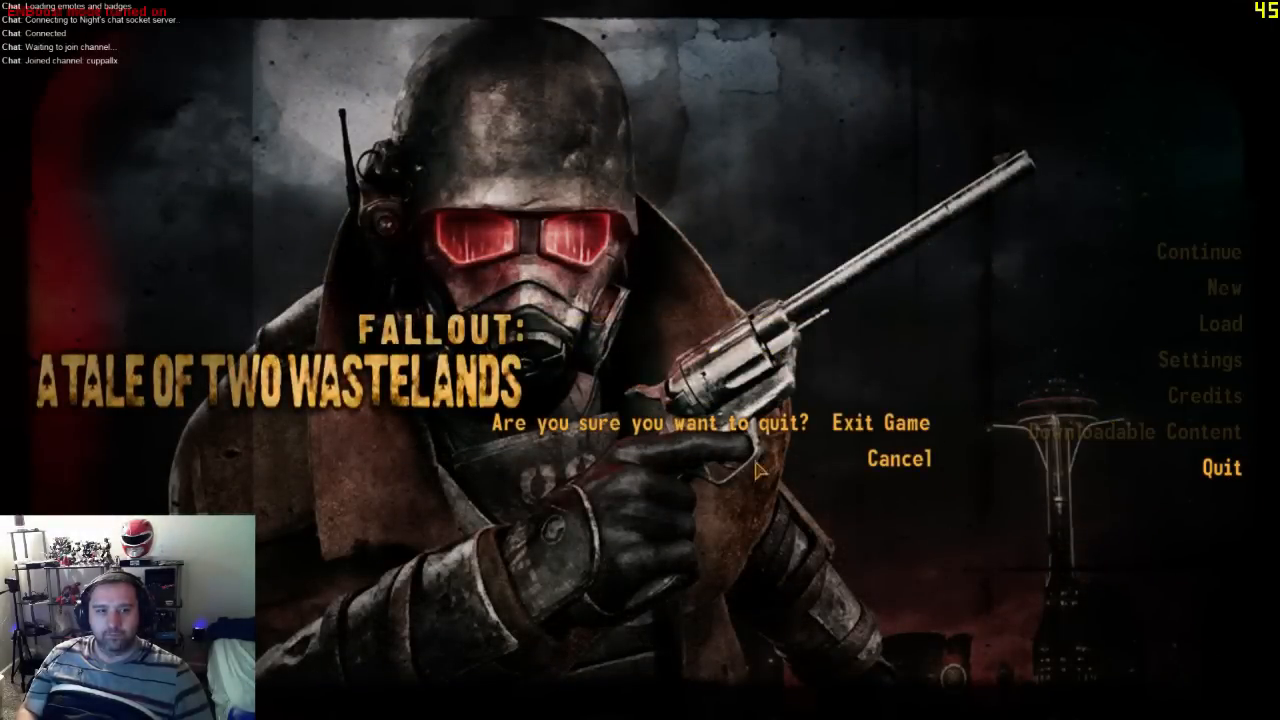
pyautogui.click(912, 421)
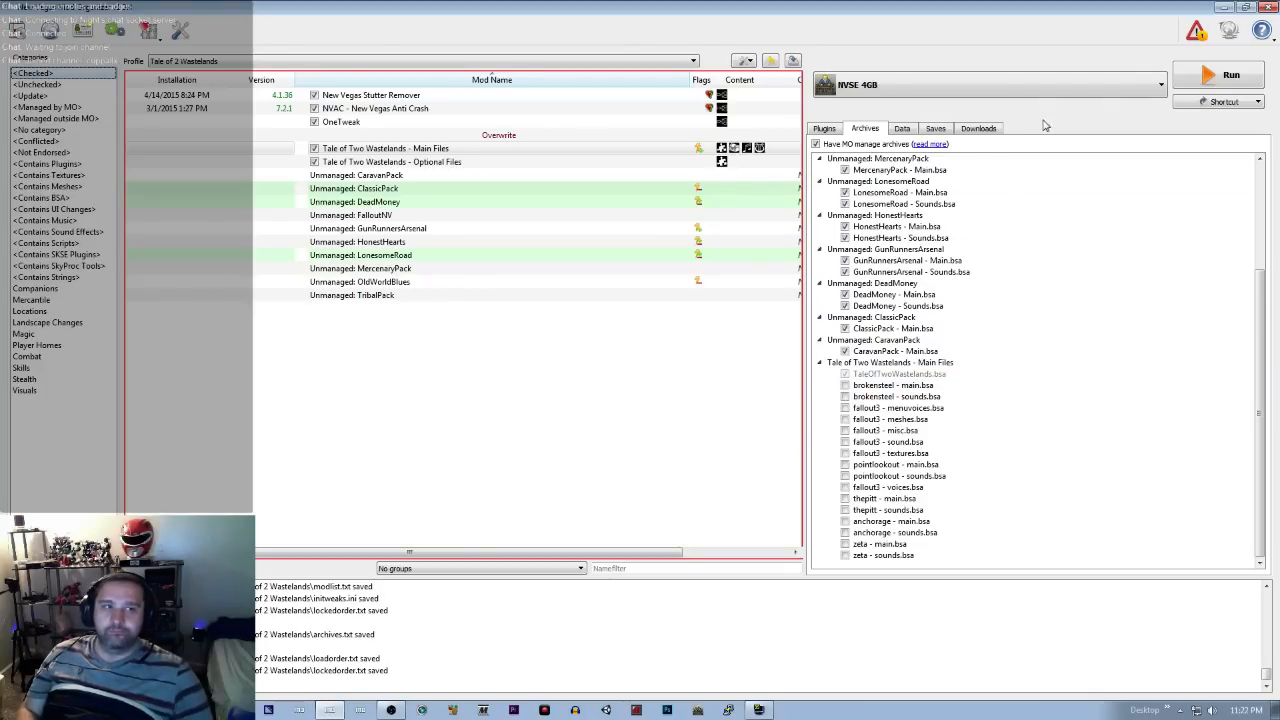
# Step: Run the game through NVSE 4GB again and load save #0006 The Capital Wasteland, leaving the Courier's Stash Packs disabled
pyautogui.click(1184, 76)
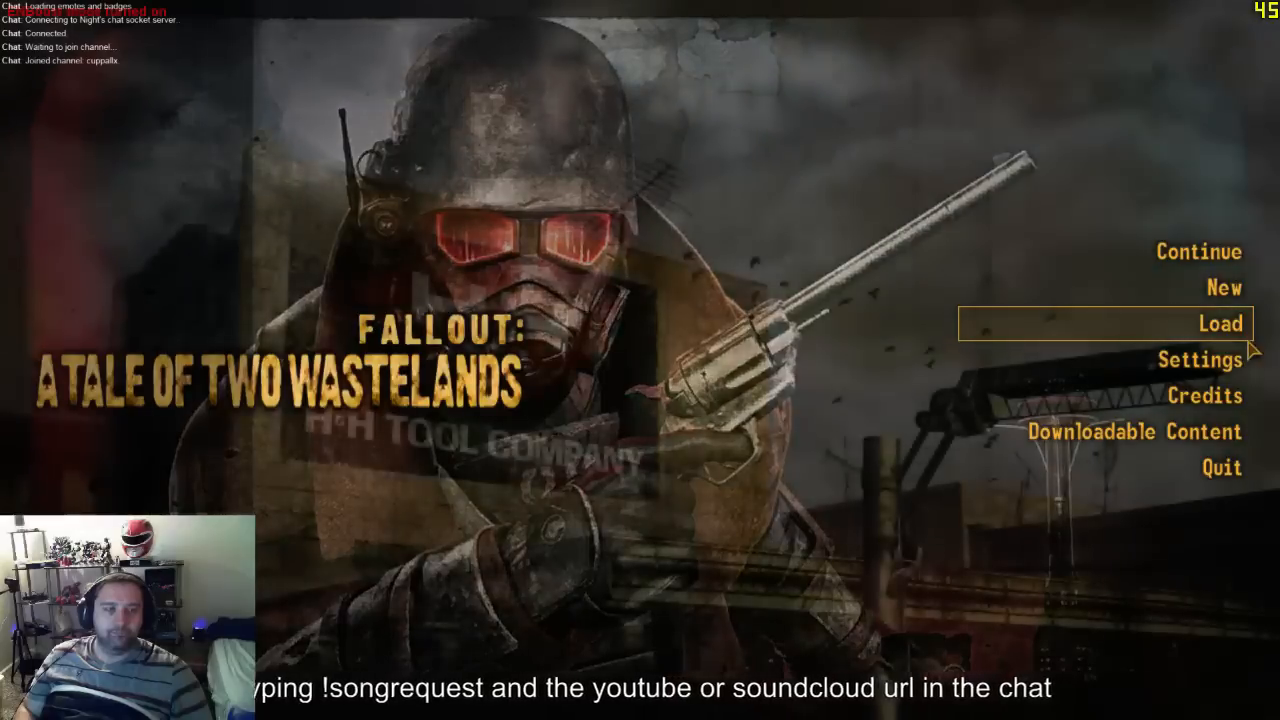
pyautogui.click(1248, 340)
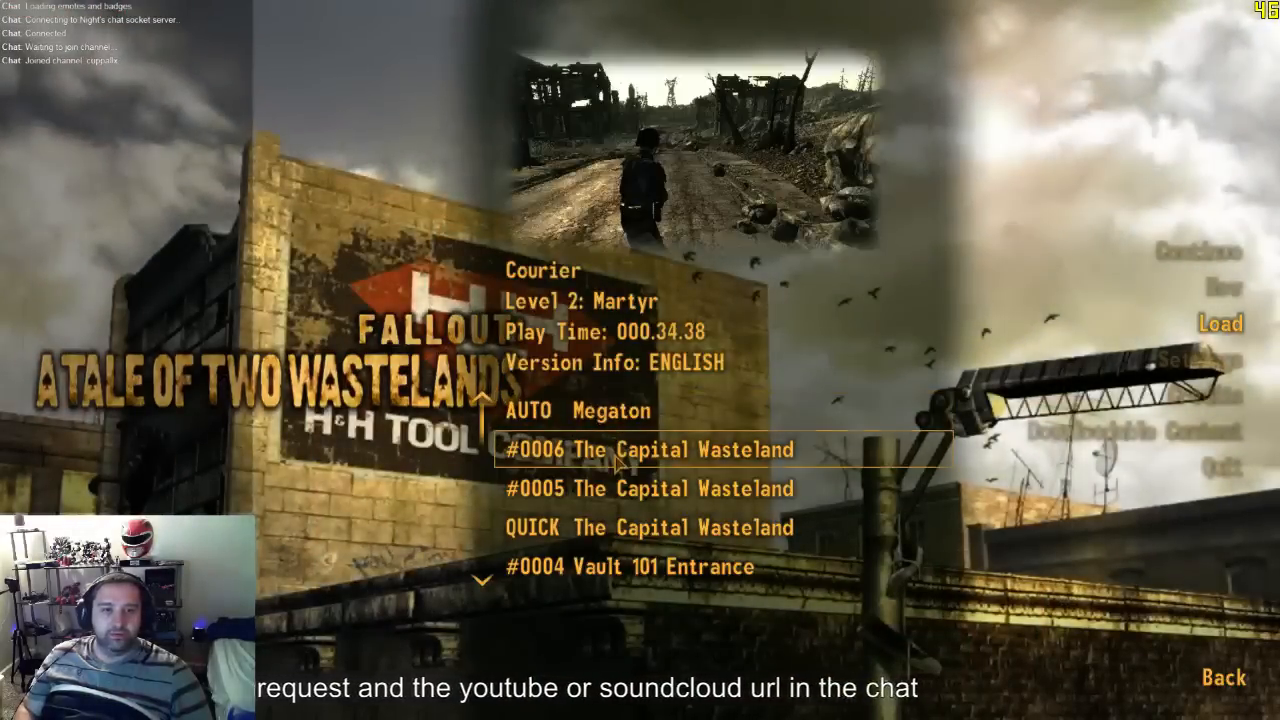
pyautogui.click(618, 455)
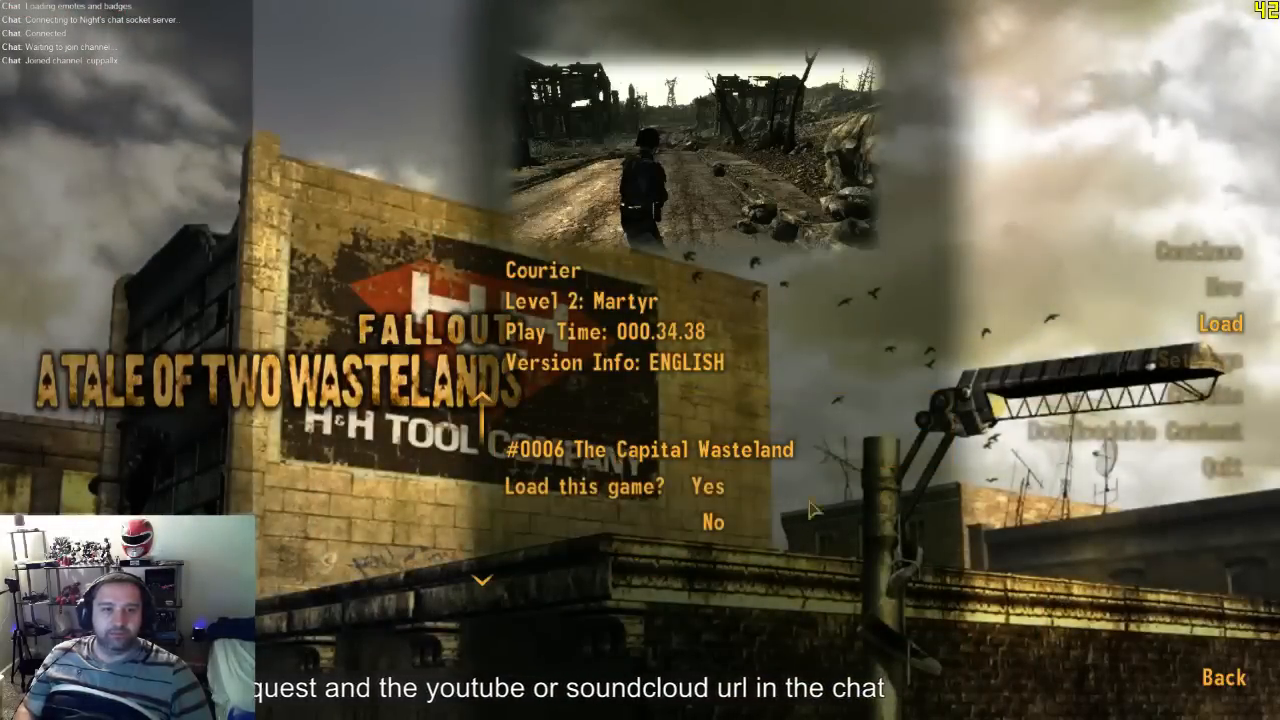
pyautogui.click(709, 487)
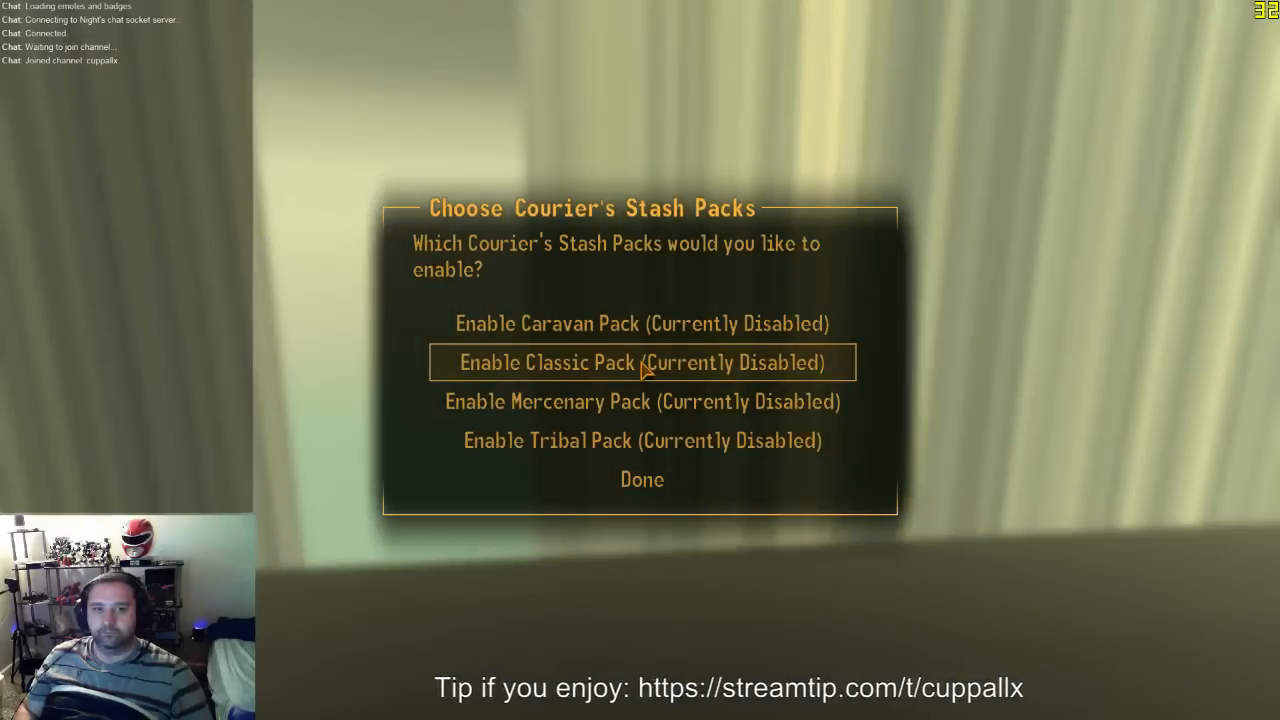
pyautogui.click(628, 479)
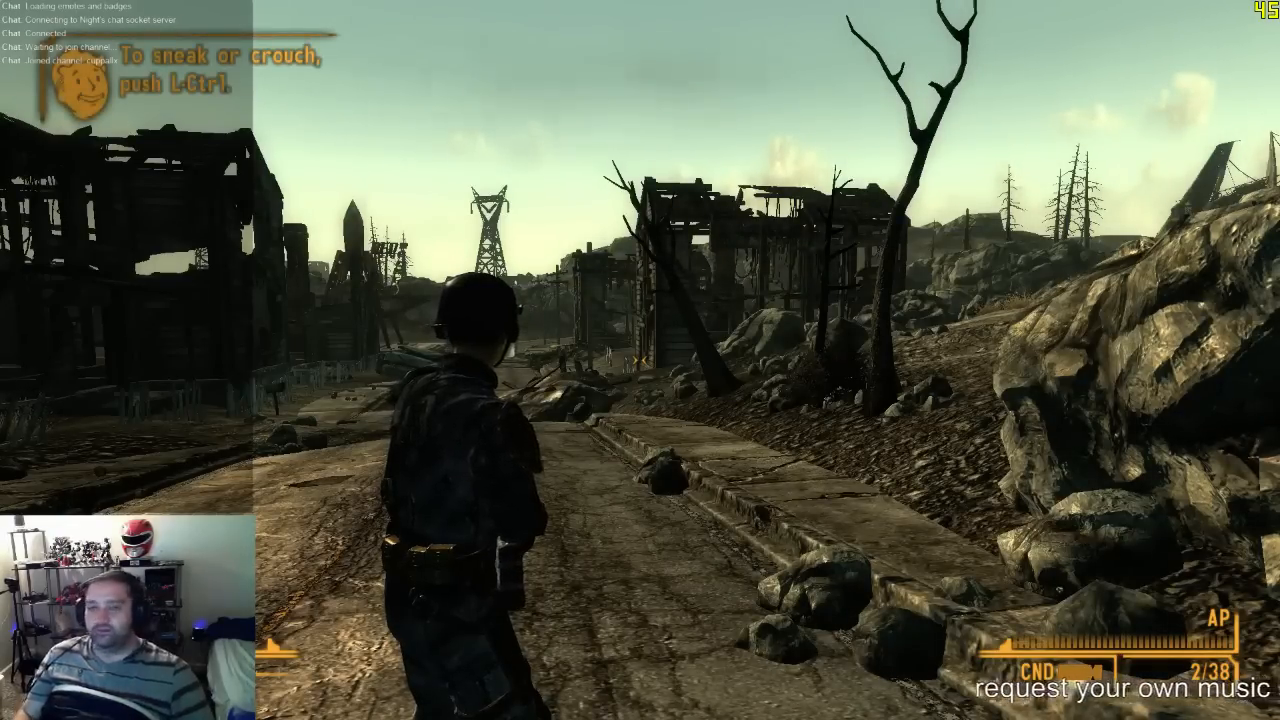
# Step: Exit the running game and return to Mod Organizer
pyautogui.press('Escape')
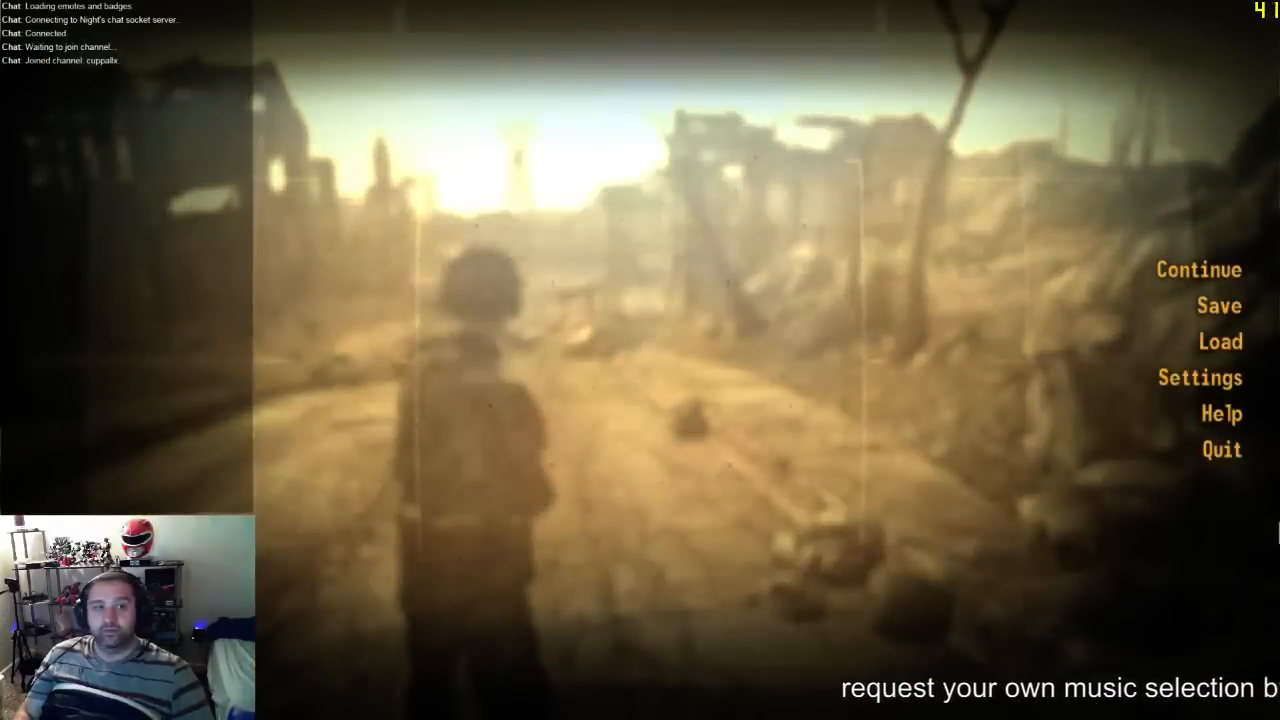
pyautogui.click(1170, 458)
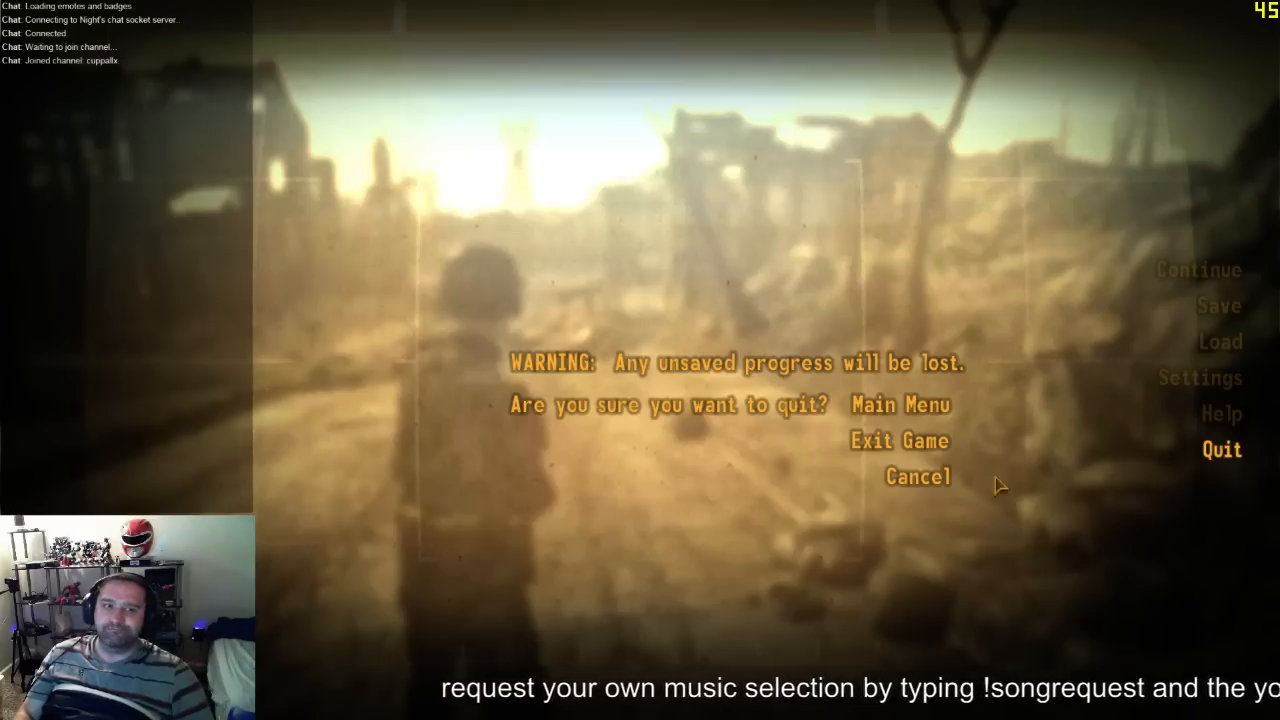
pyautogui.click(916, 458)
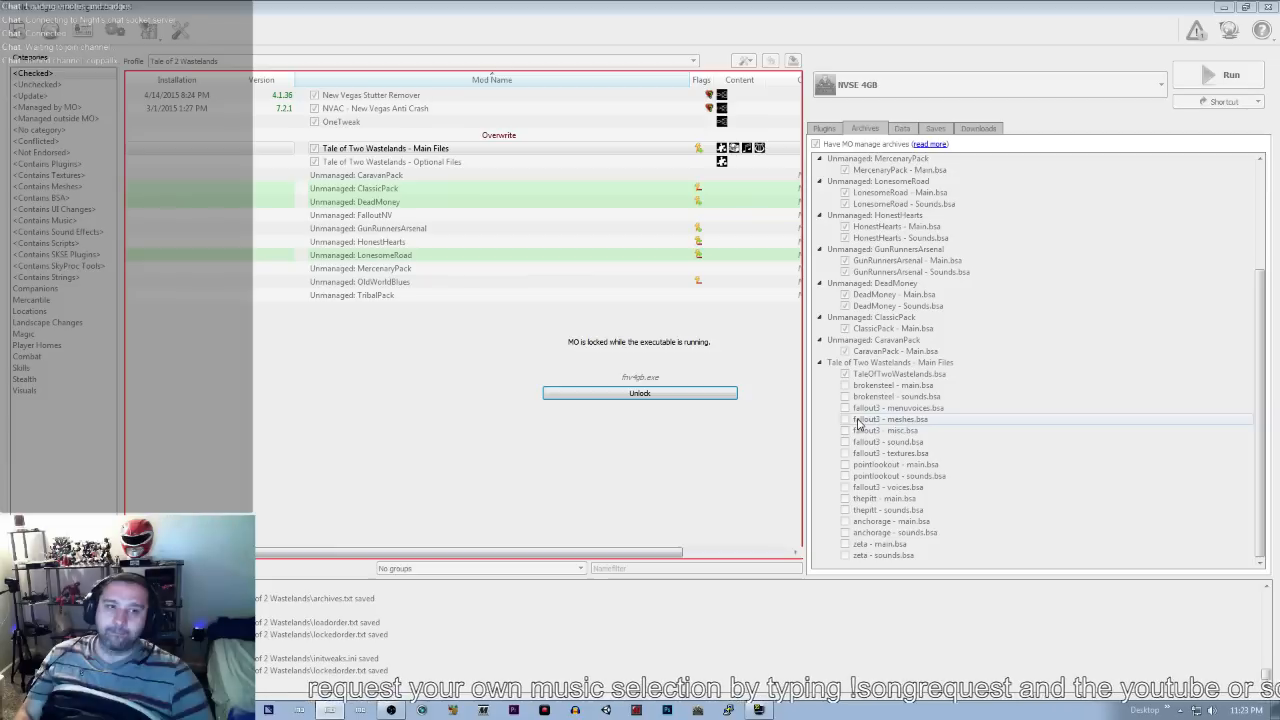
# Step: Enable all the brokensteel, fallout3 and pointlookout archives under Tale of Two Wastelands - Main Files
pyautogui.click(845, 385)
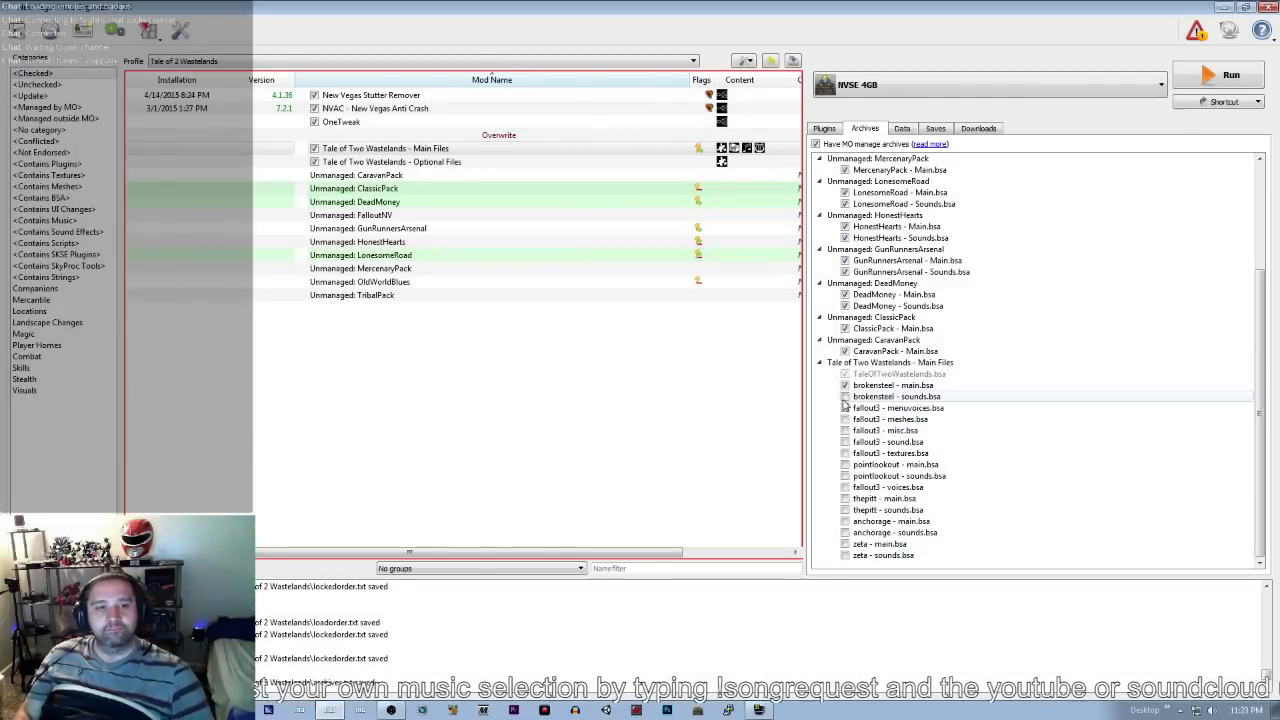
pyautogui.click(845, 408)
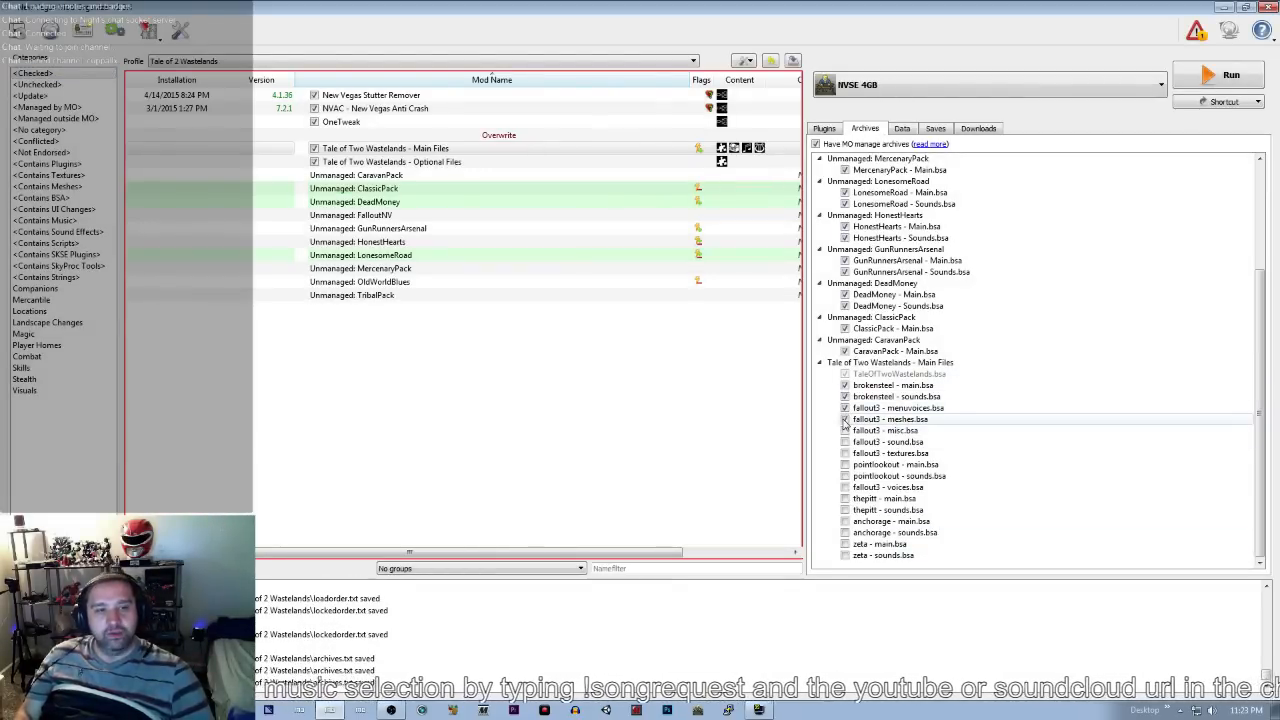
pyautogui.click(845, 419)
pyautogui.click(845, 442)
pyautogui.click(845, 453)
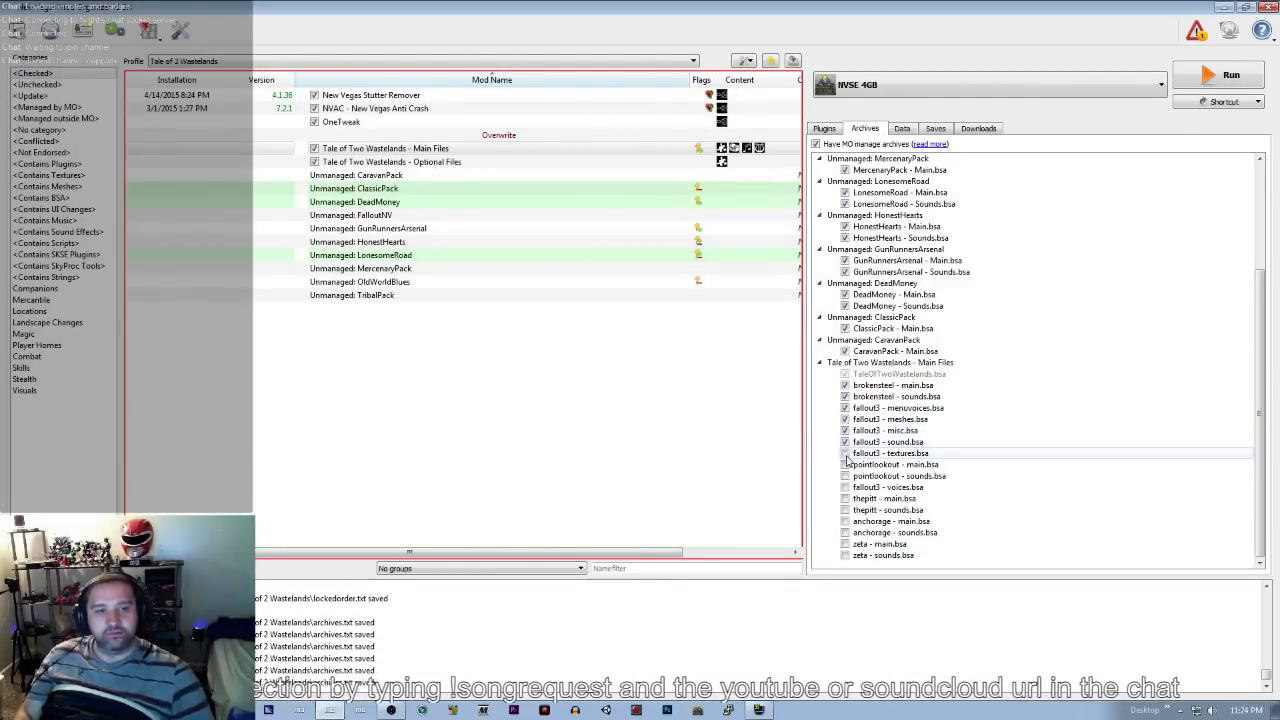
pyautogui.click(845, 476)
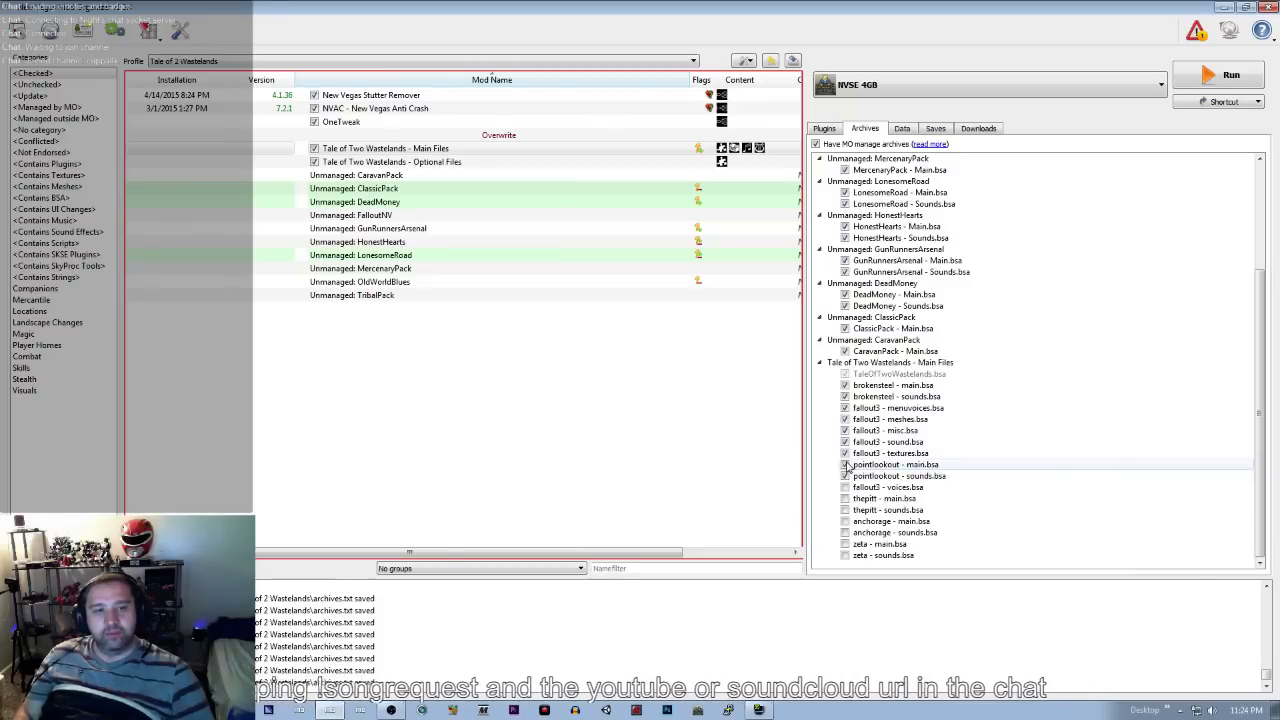
pyautogui.click(845, 465)
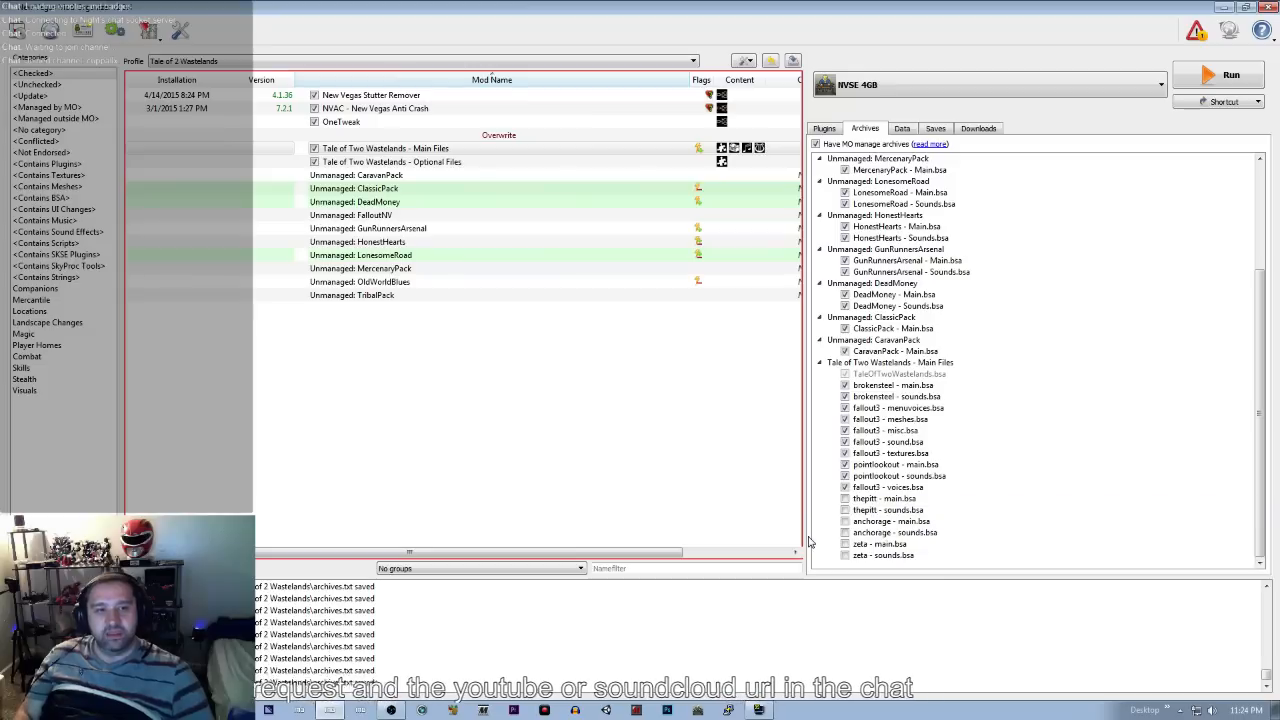
# Step: Enable the main and sounds archives of thepitt, anchorage and zeta under Tale of Two Wastelands - Main Files, and review the archive list
pyautogui.scroll(4, 872, 497)
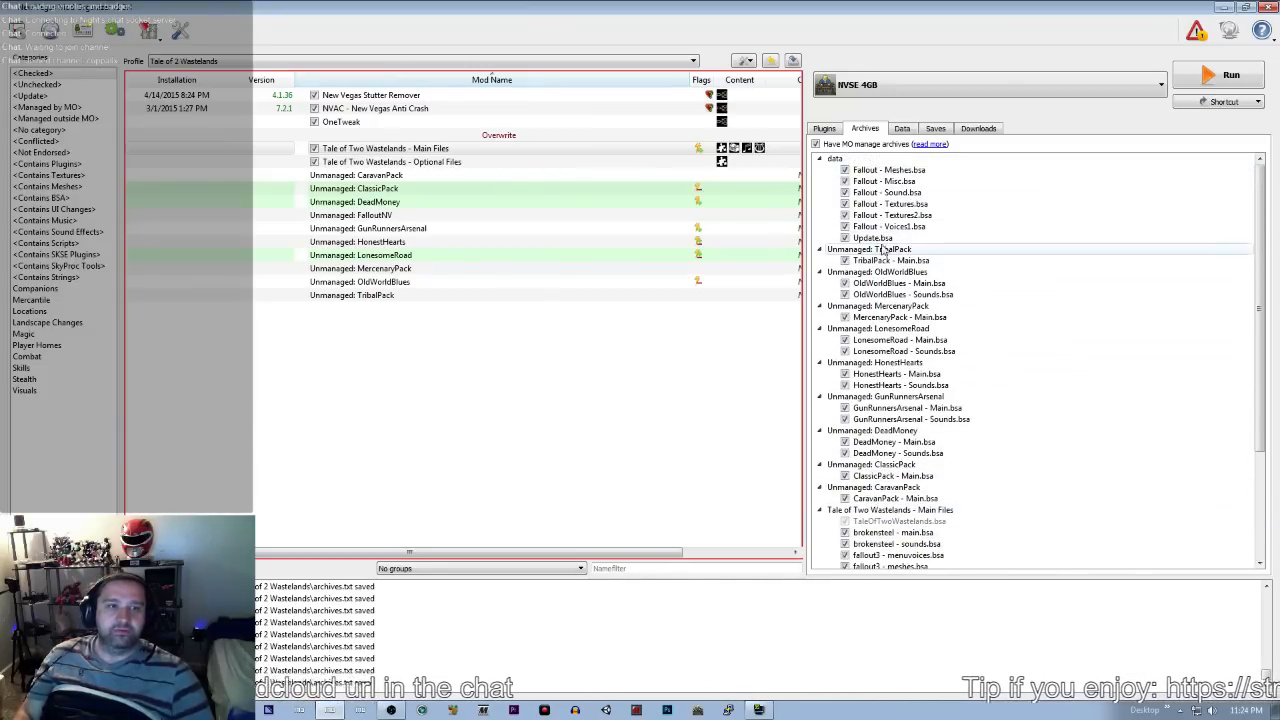
pyautogui.scroll(-4, 885, 400)
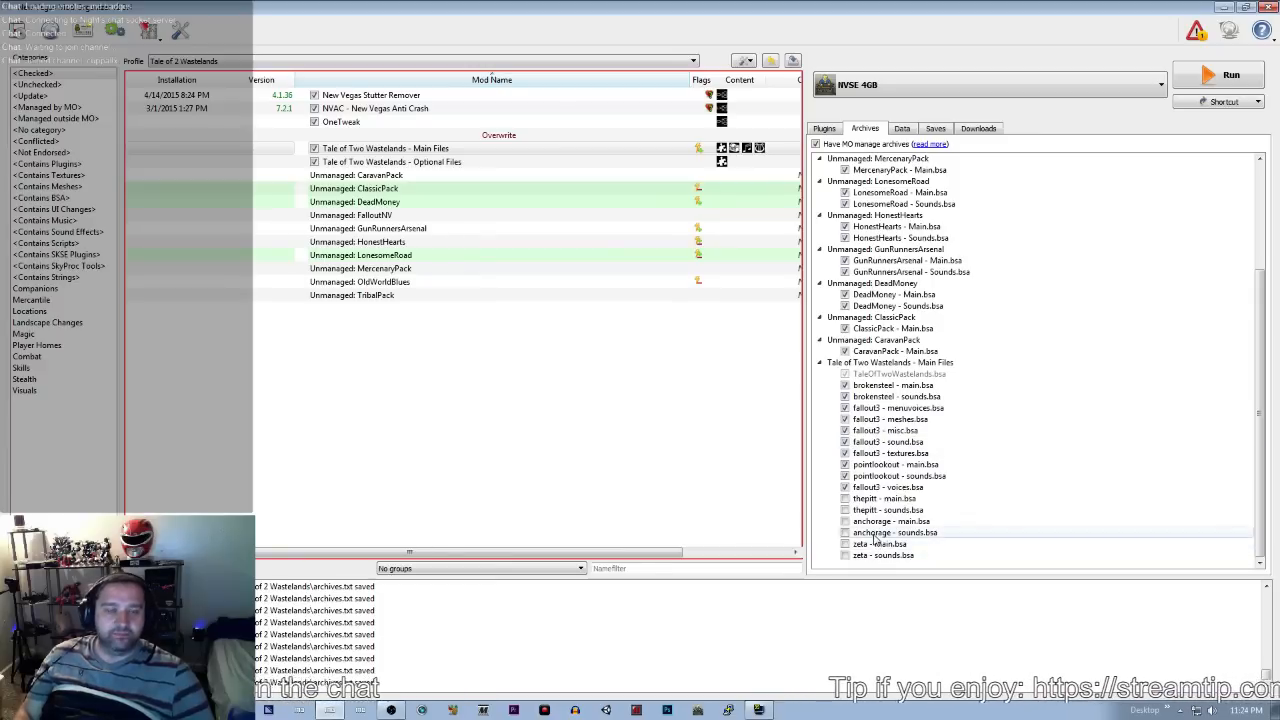
pyautogui.click(844, 498)
pyautogui.click(844, 510)
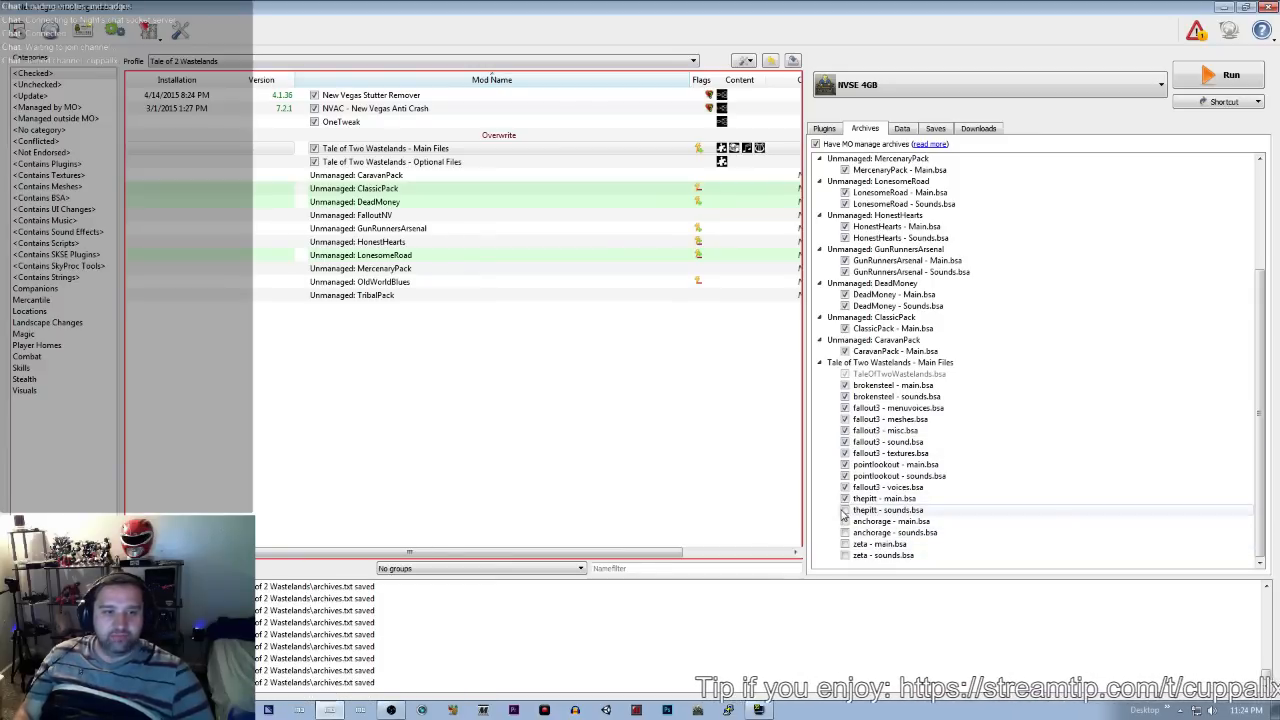
pyautogui.click(844, 521)
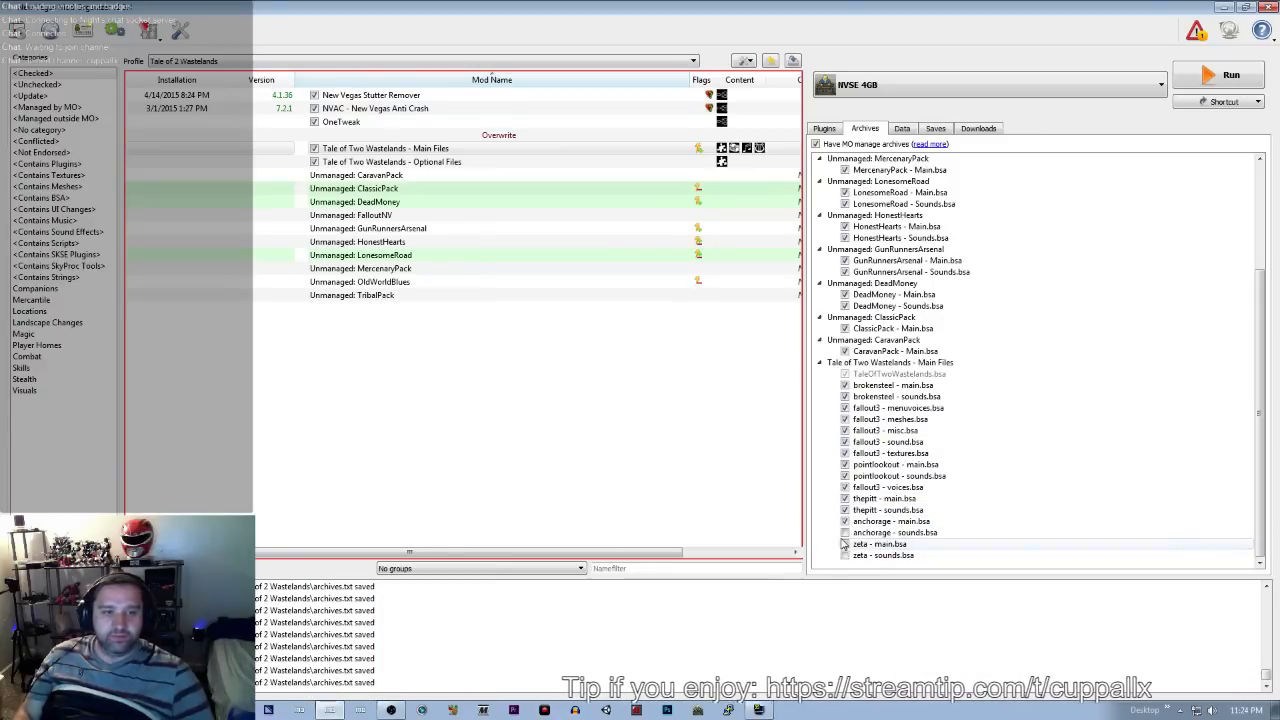
pyautogui.click(845, 532)
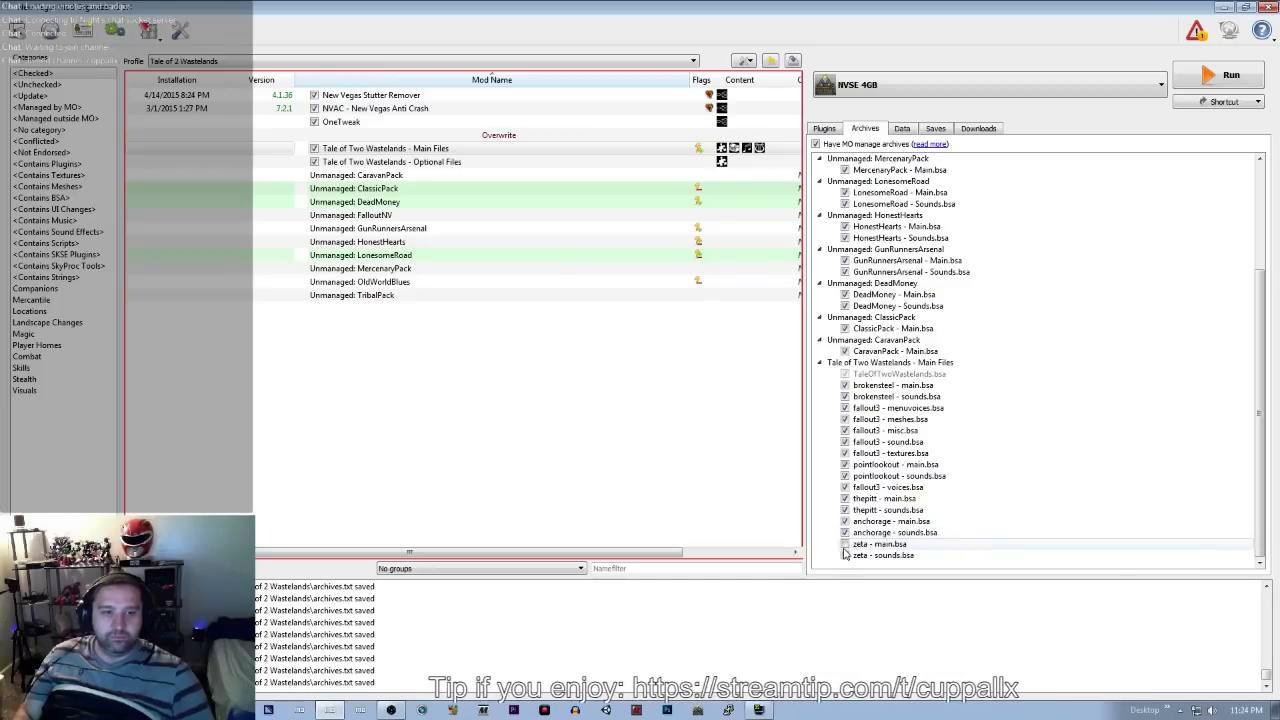
pyautogui.click(844, 544)
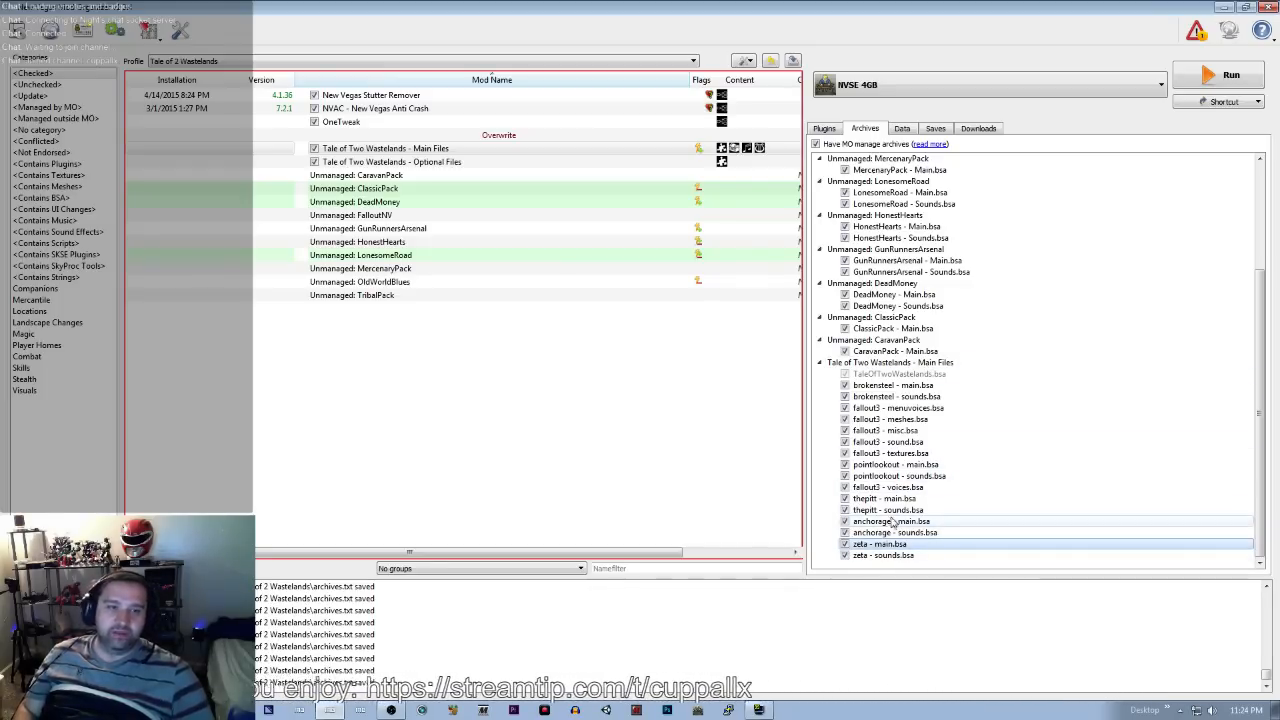
pyautogui.scroll(4, 896, 478)
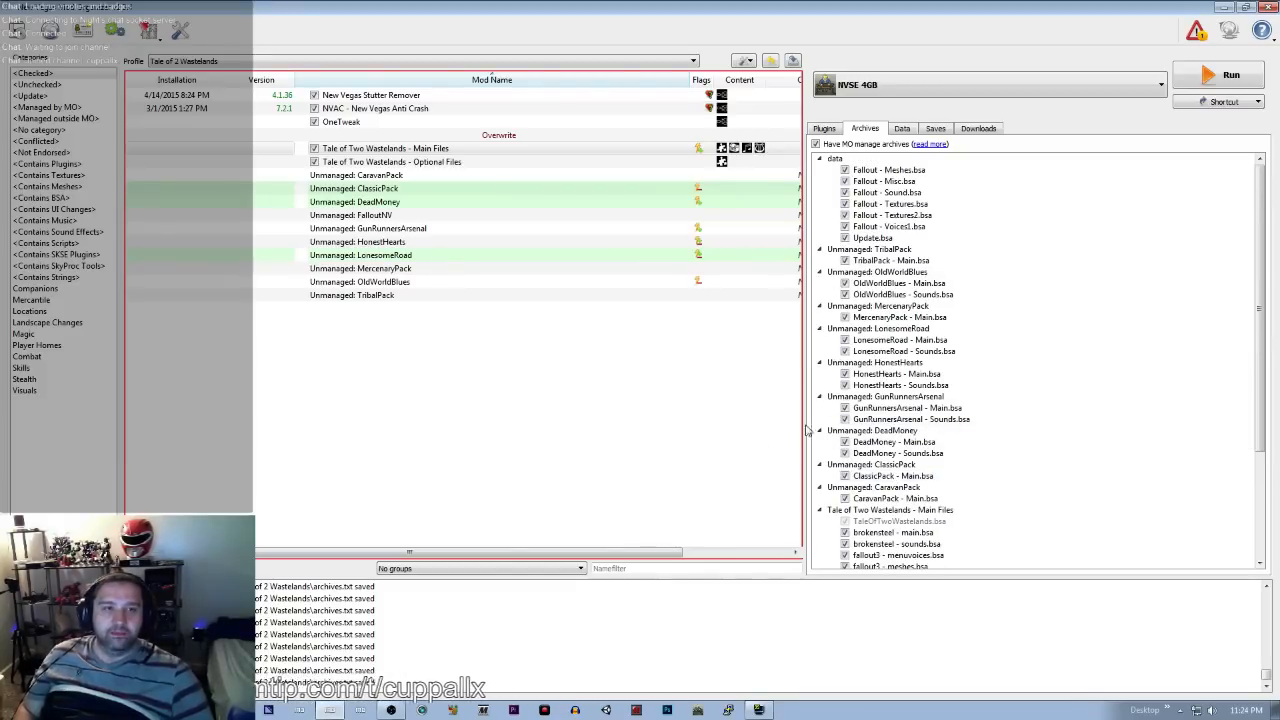
pyautogui.scroll(-4, 890, 515)
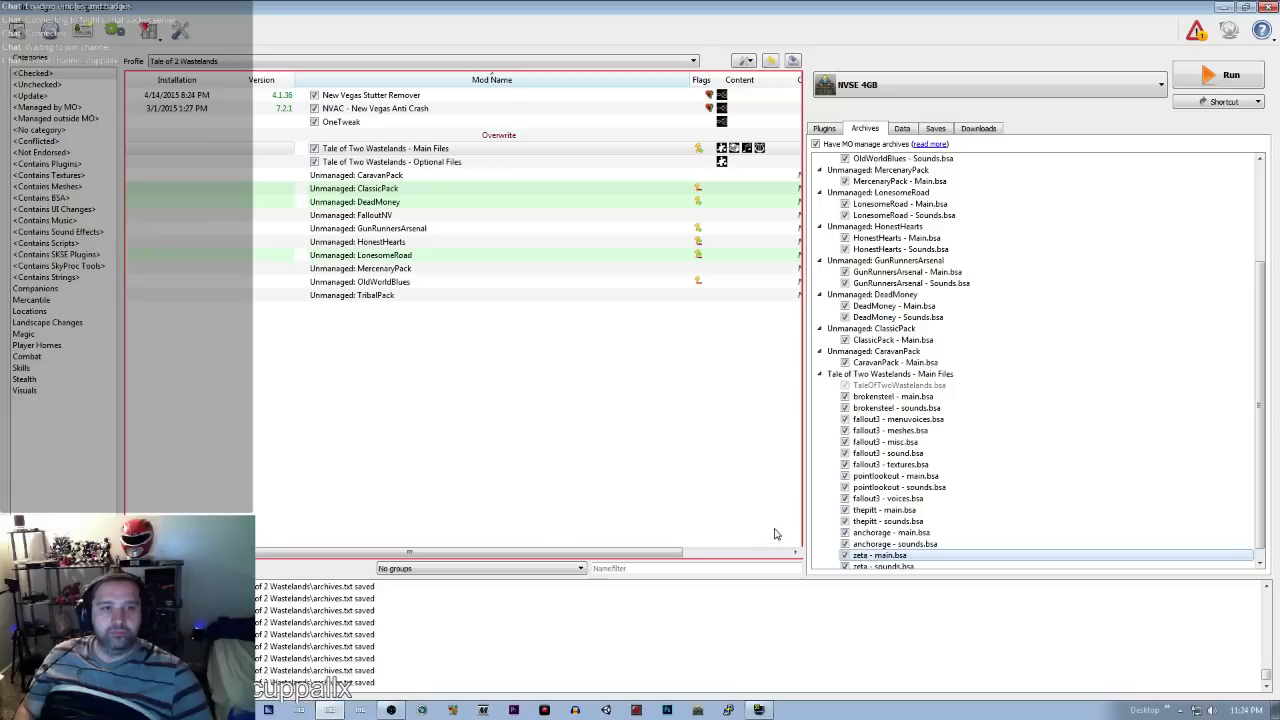
pyautogui.scroll(4, 895, 444)
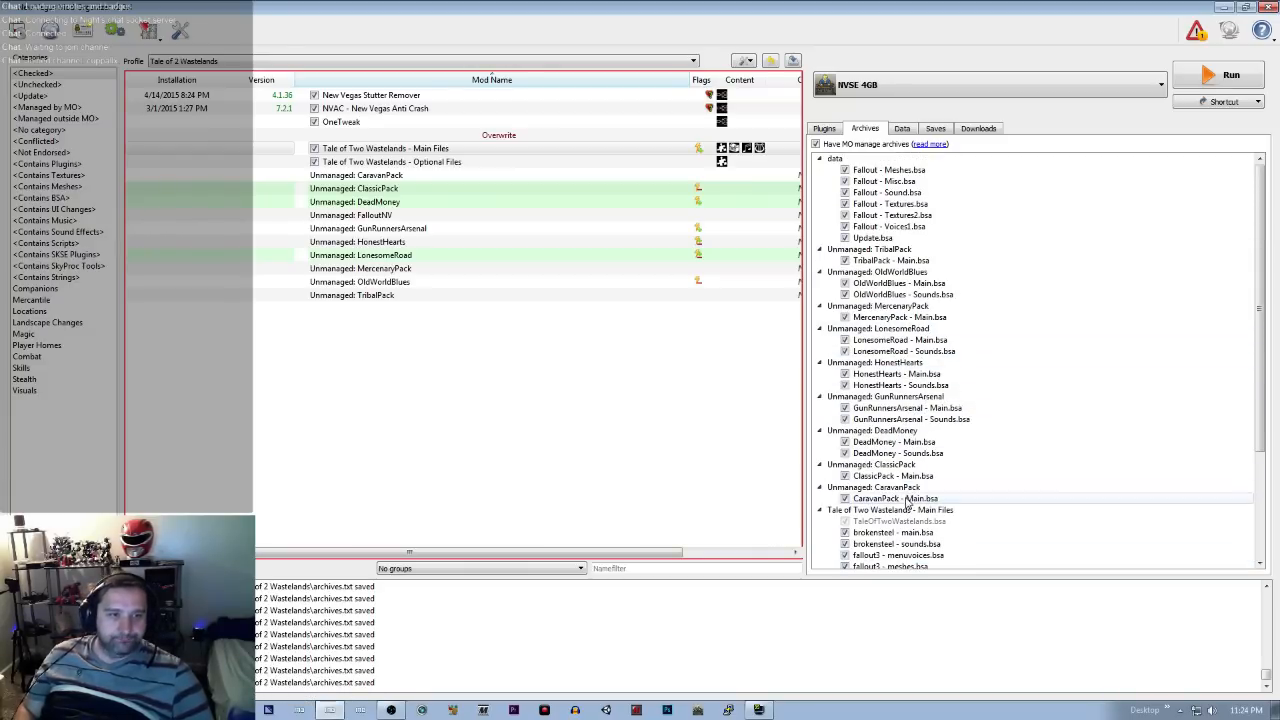
pyautogui.scroll(-4, 908, 540)
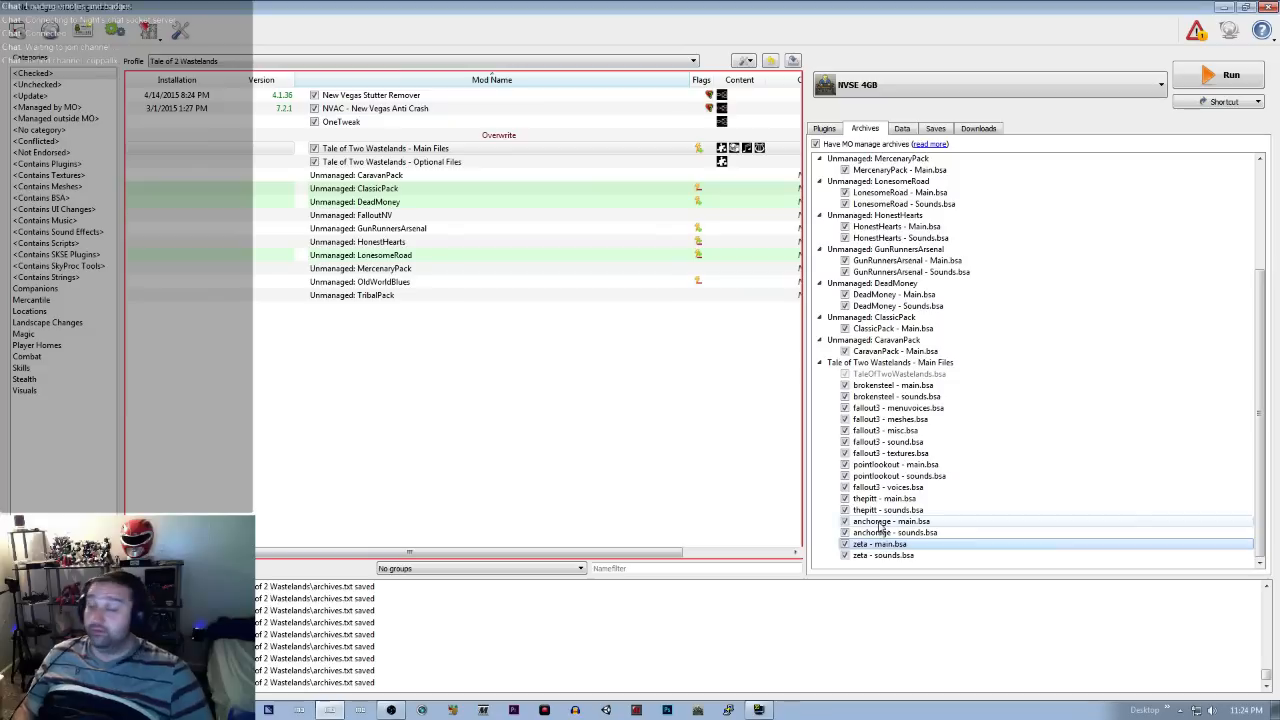
# Step: Review the plugin list and examine which ESPs are optional and available in Tale of Two Wastelands - Optional Files
pyautogui.click(825, 129)
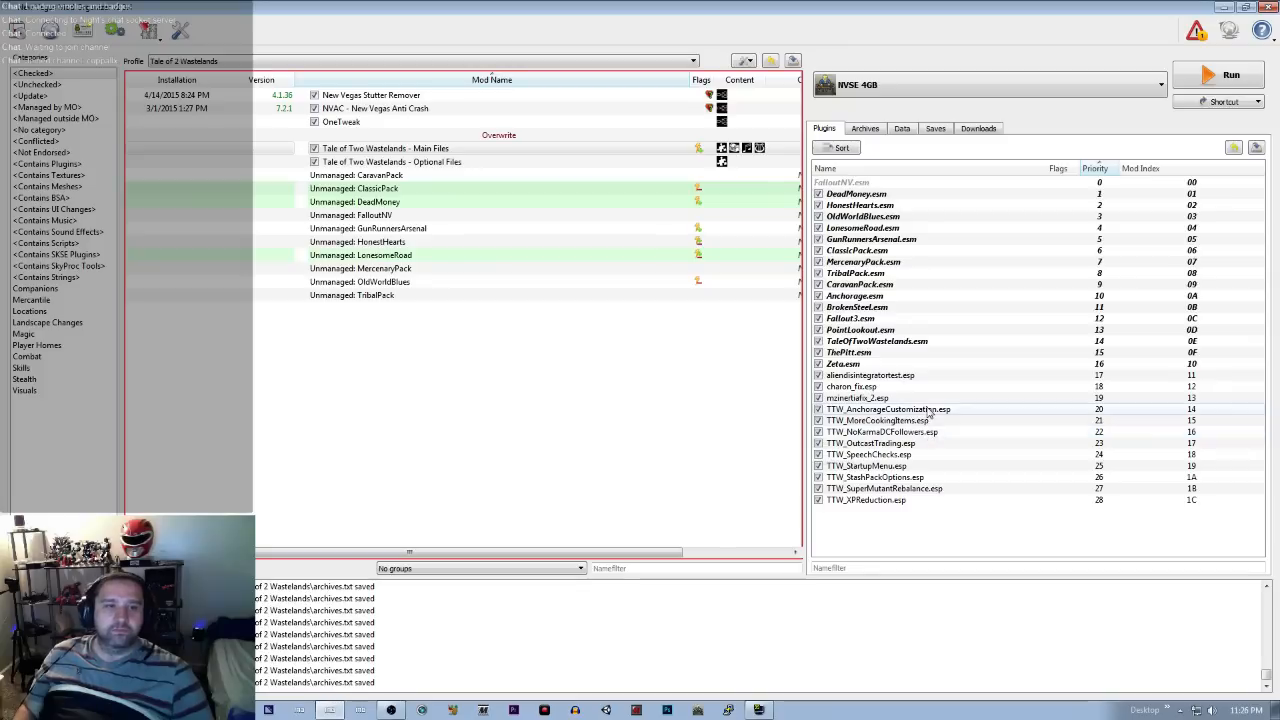
pyautogui.moveTo(930, 412)
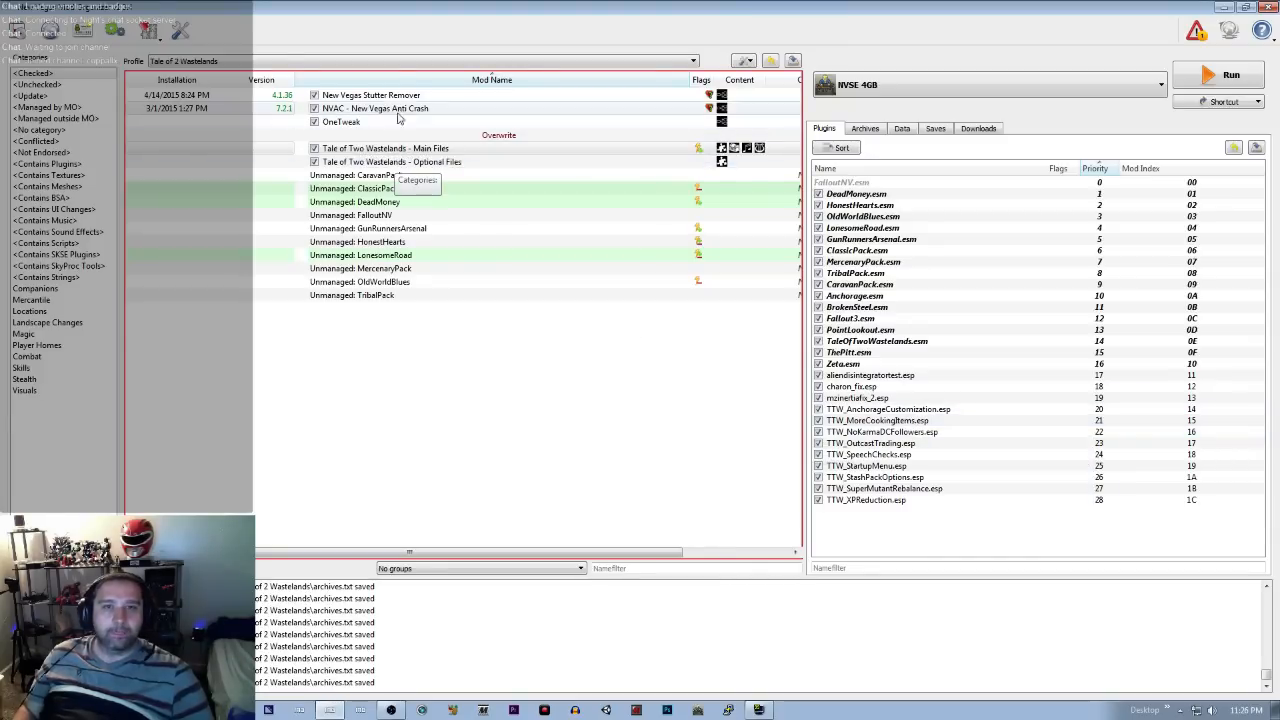
pyautogui.doubleClick(395, 161)
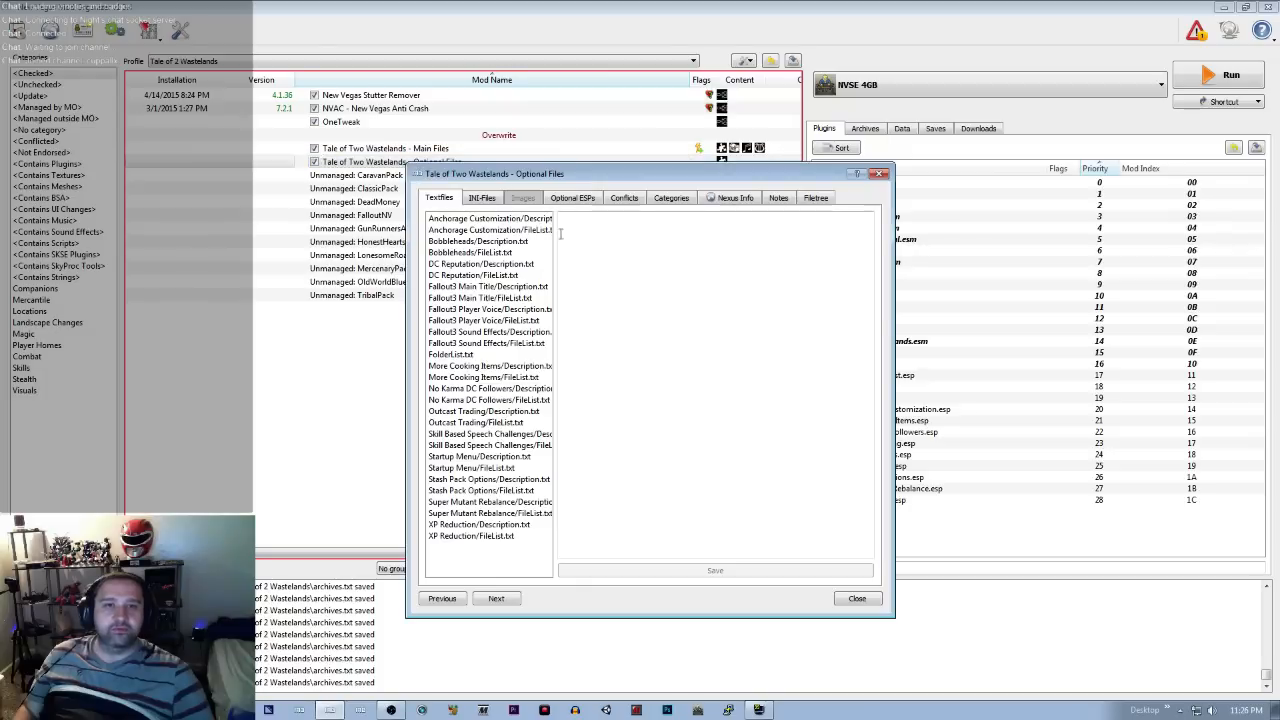
pyautogui.click(588, 197)
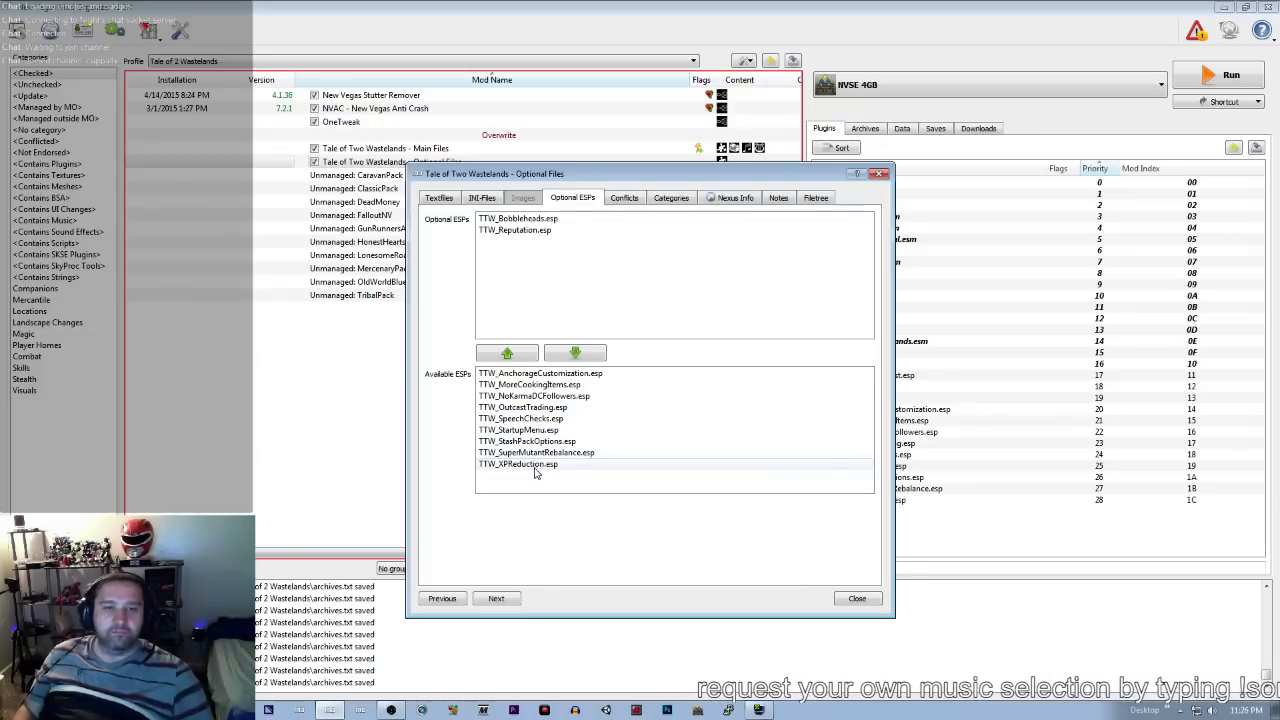
pyautogui.click(880, 175)
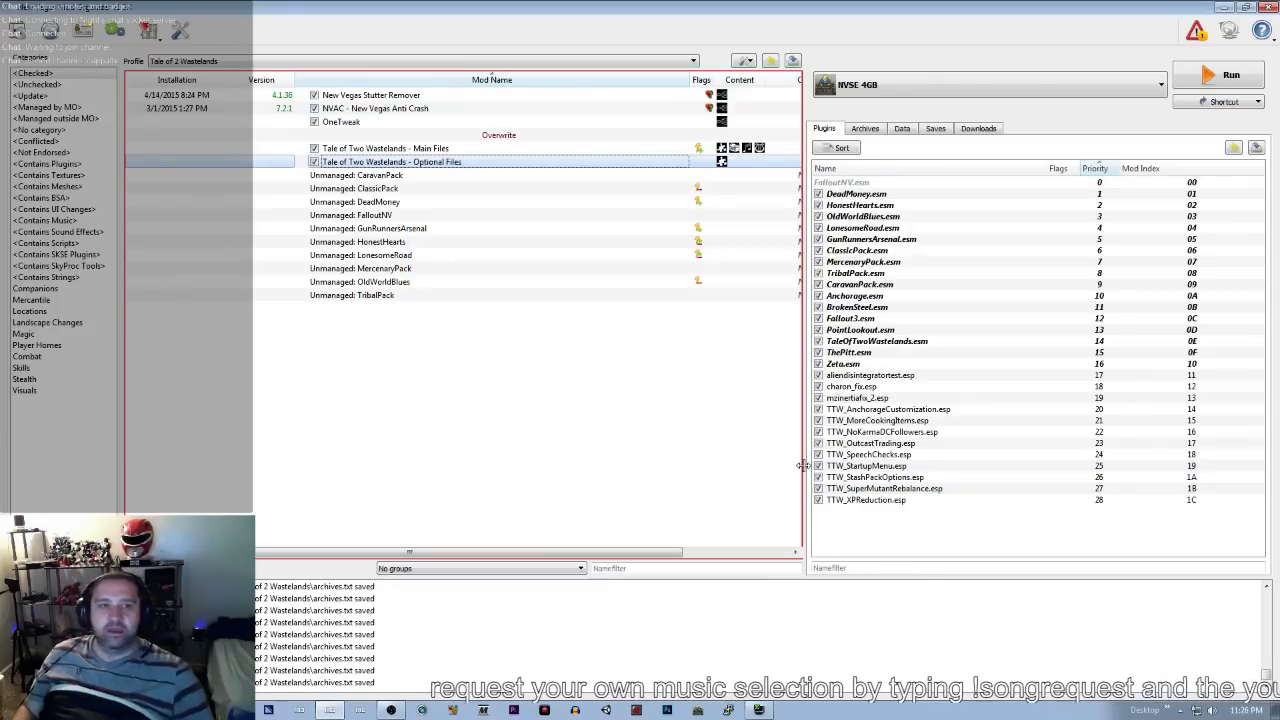
# Step: Read the Bobbleheads, Anchorage Customization and DC Reputation text files of Tale of Two Wastelands - Optional Files, and return to the plugin list
pyautogui.moveTo(813, 480)
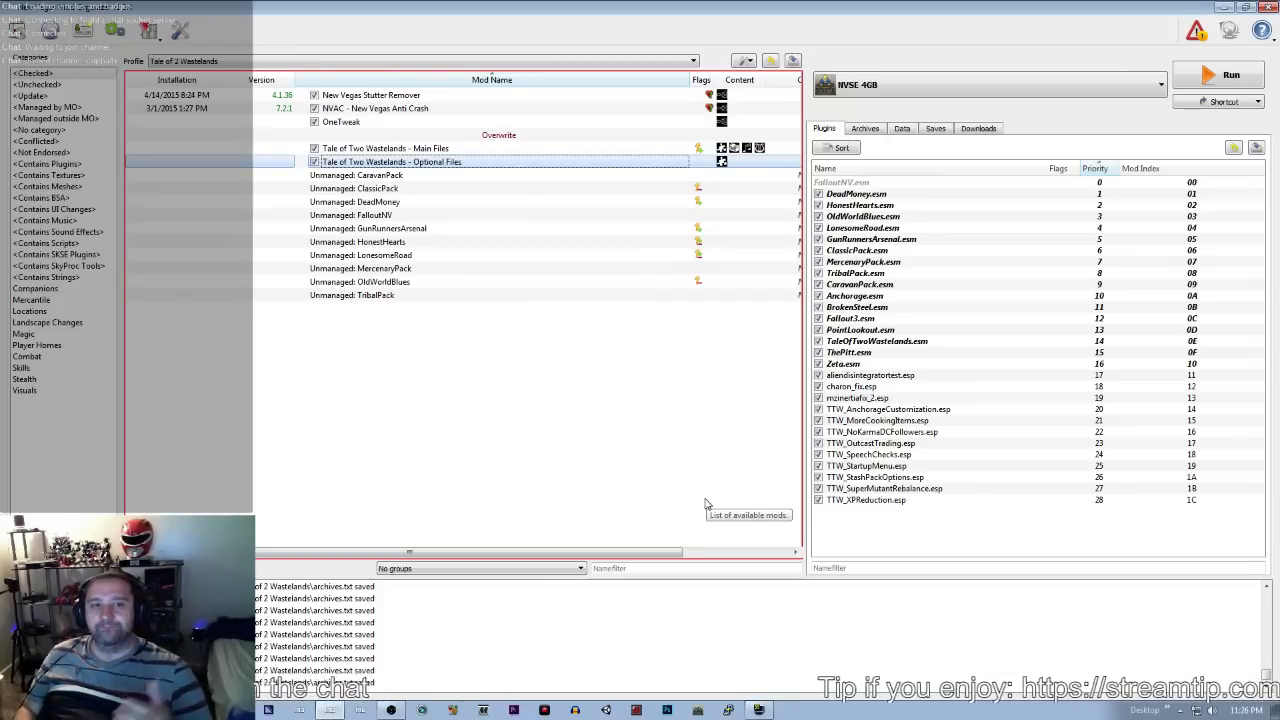
pyautogui.doubleClick(350, 166)
pyautogui.click(495, 242)
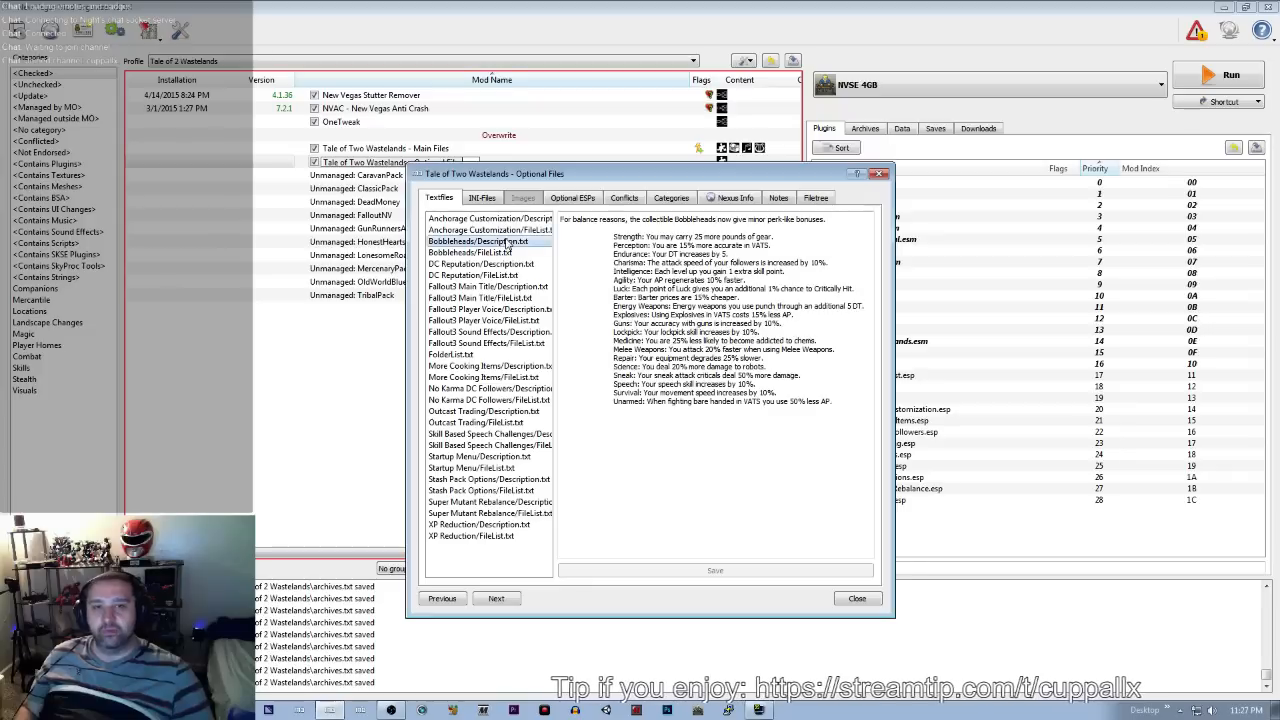
pyautogui.click(515, 231)
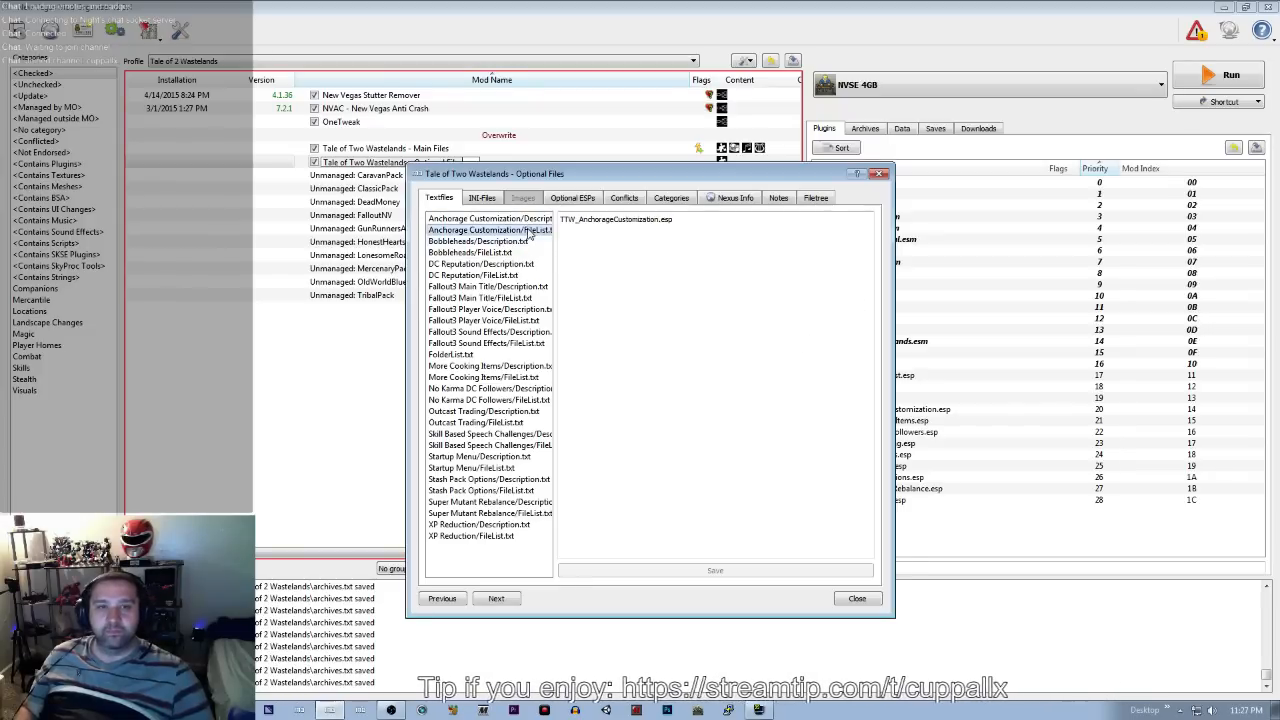
pyautogui.click(524, 220)
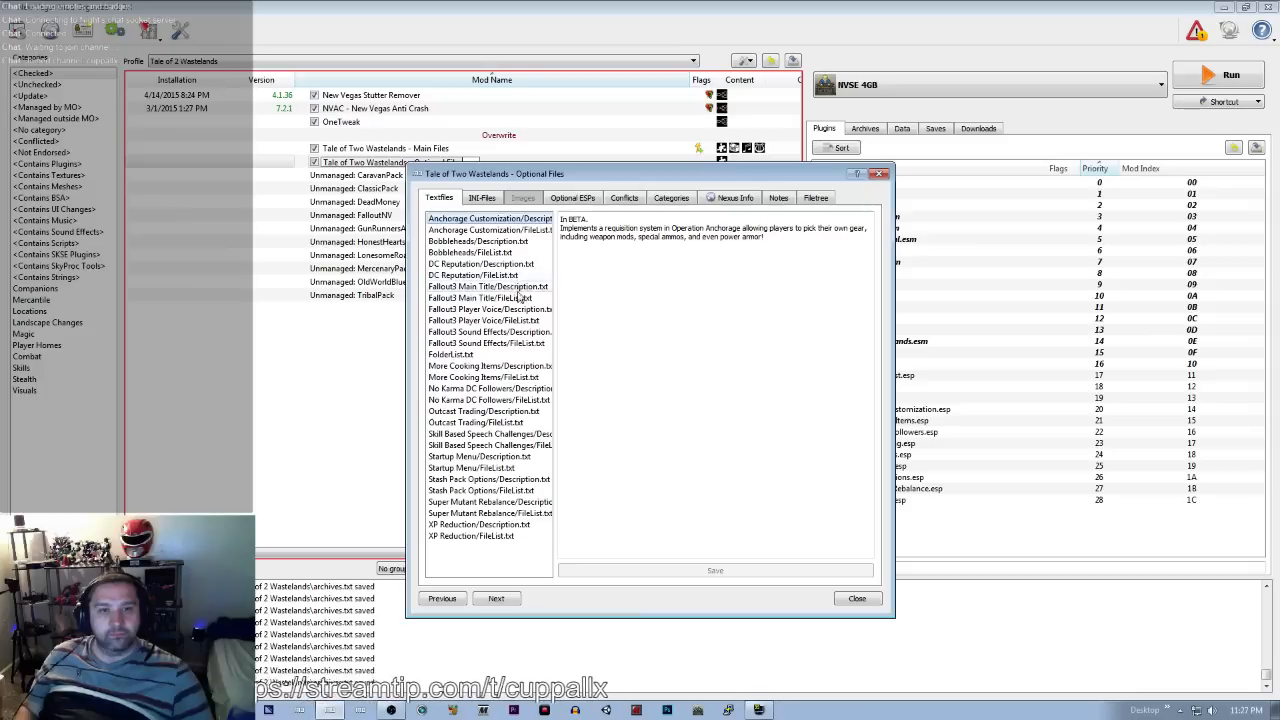
pyautogui.click(506, 265)
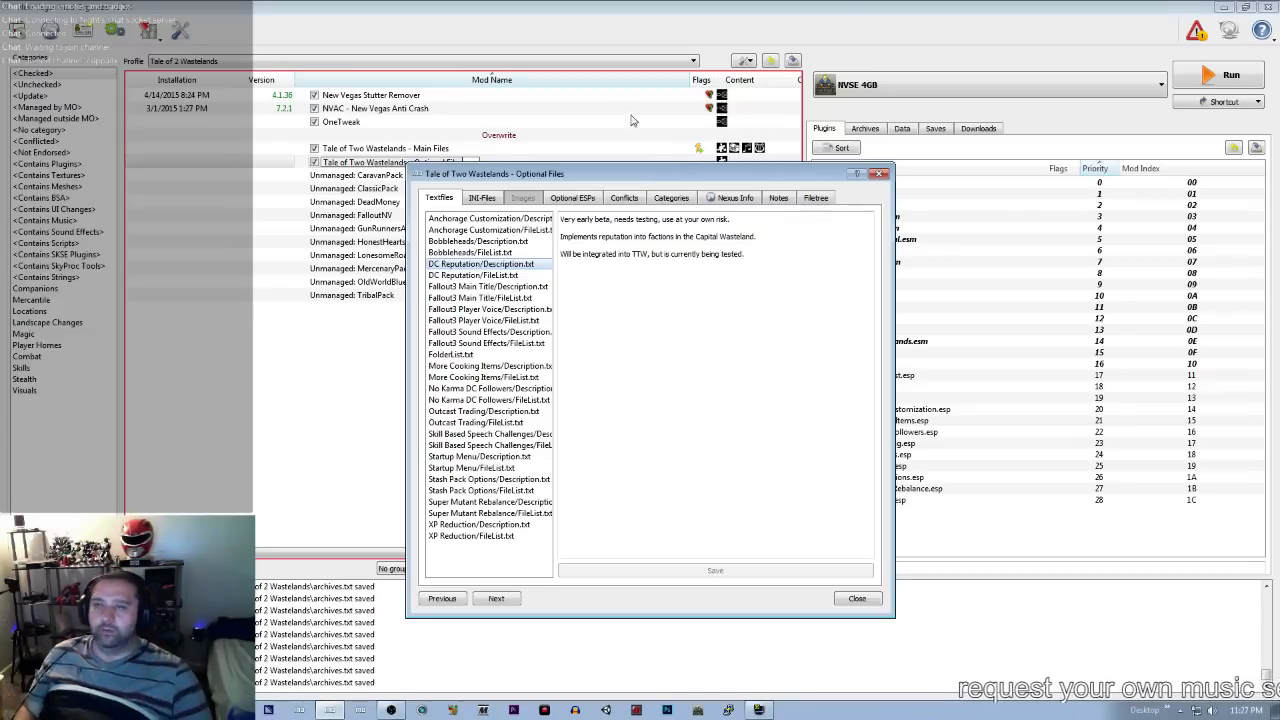
pyautogui.click(879, 175)
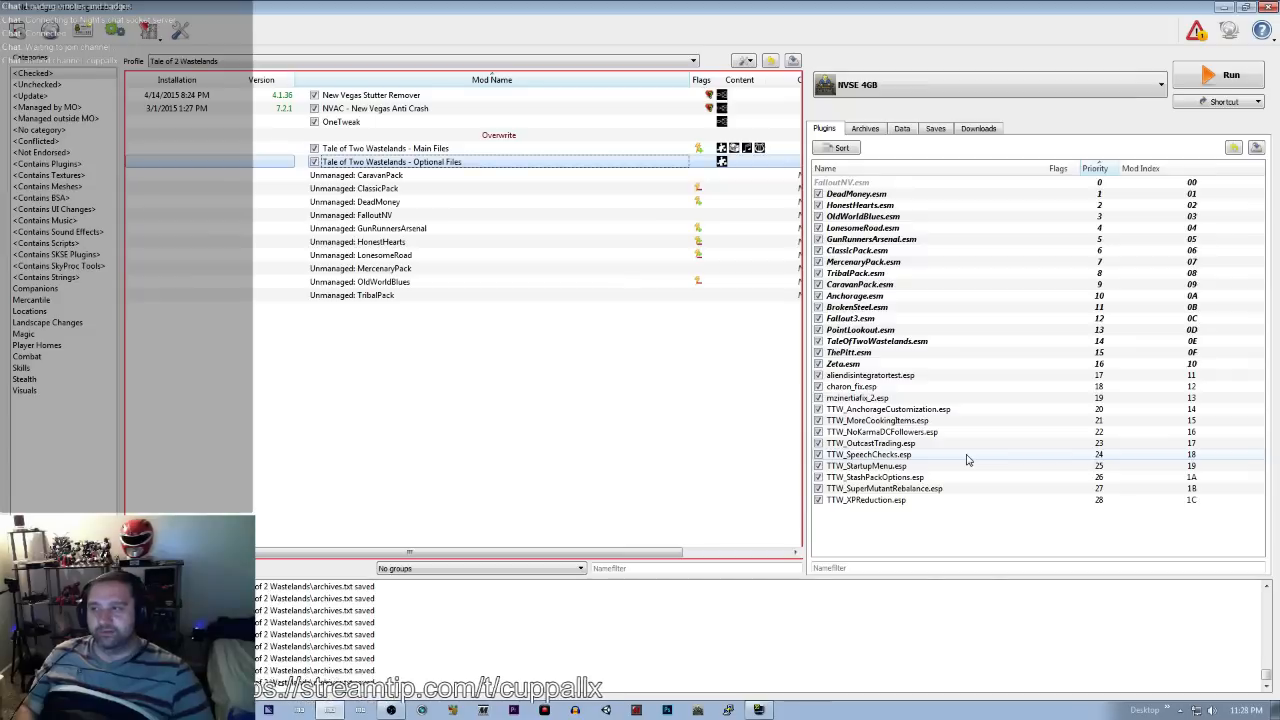
pyautogui.moveTo(967, 459)
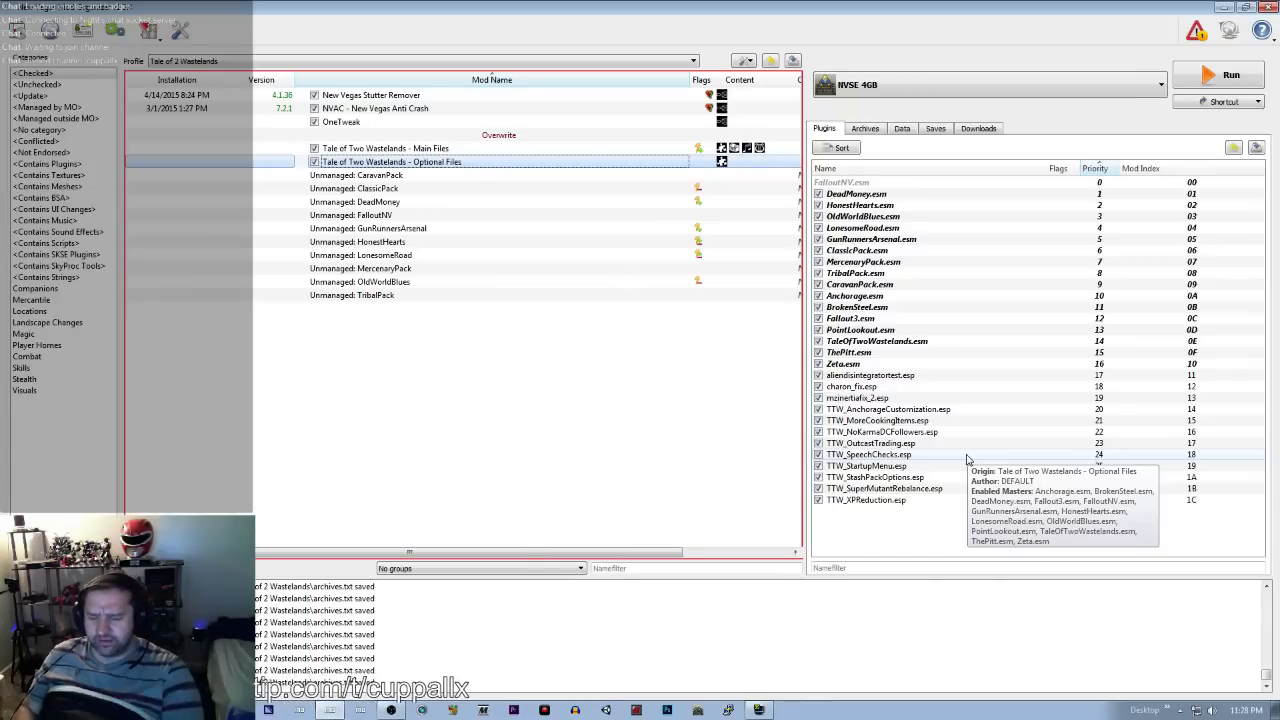